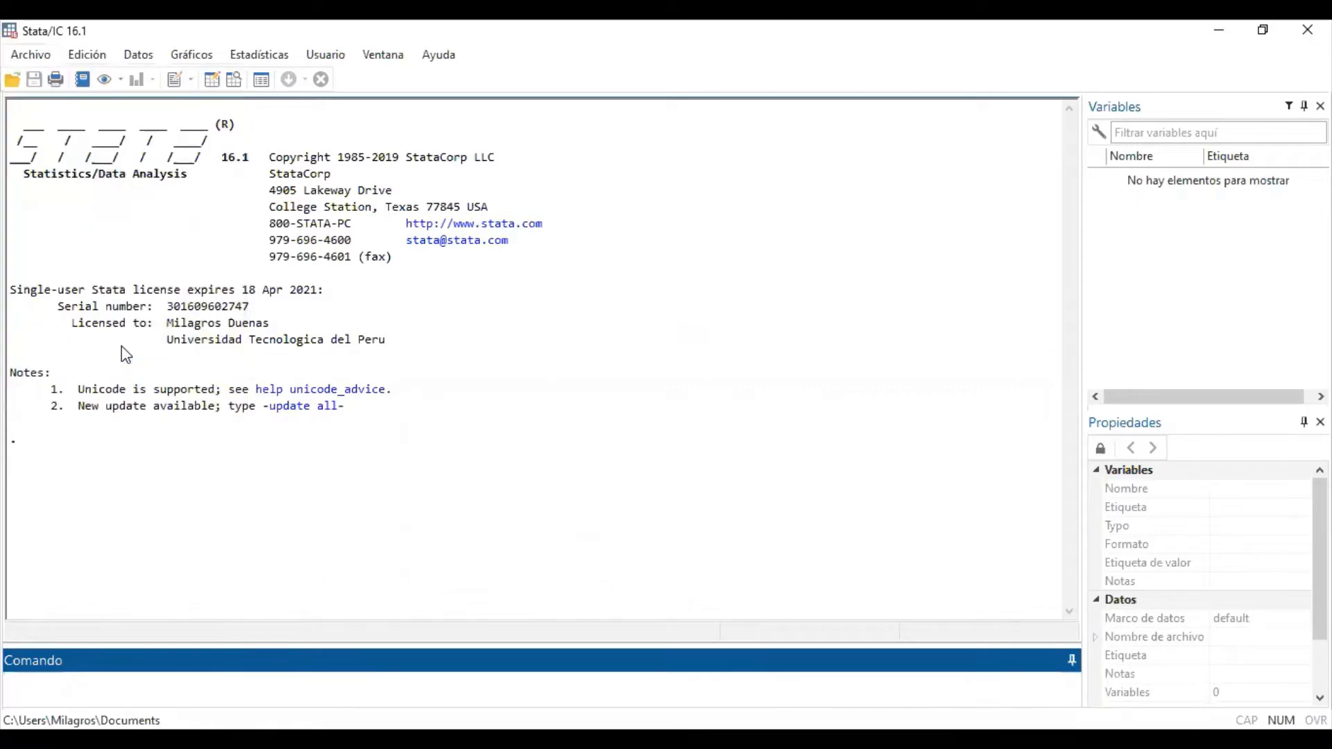
Load the example dataset systolic.dta from the anova section of the Base Reference Manual datasets and close the help viewer
{"action": "left_click", "coordinate": [442, 394]}
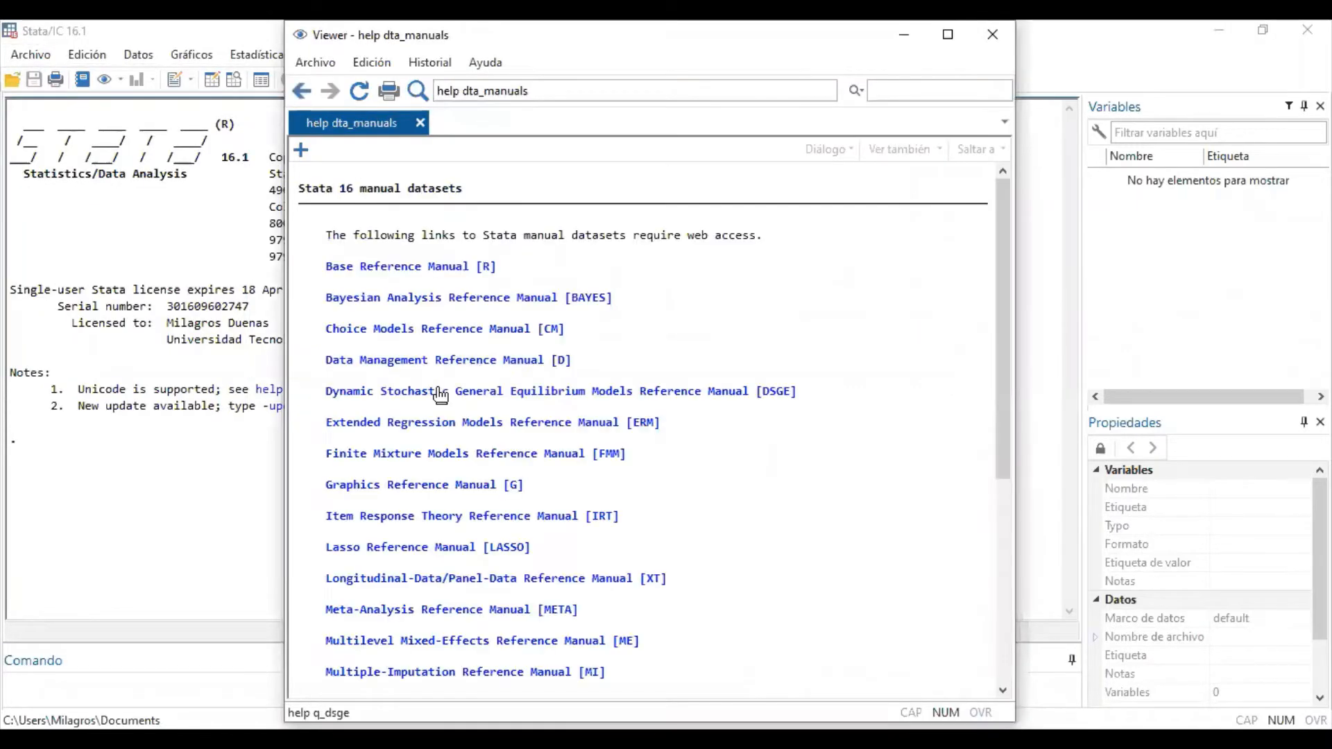
{"action": "left_click", "coordinate": [435, 269]}
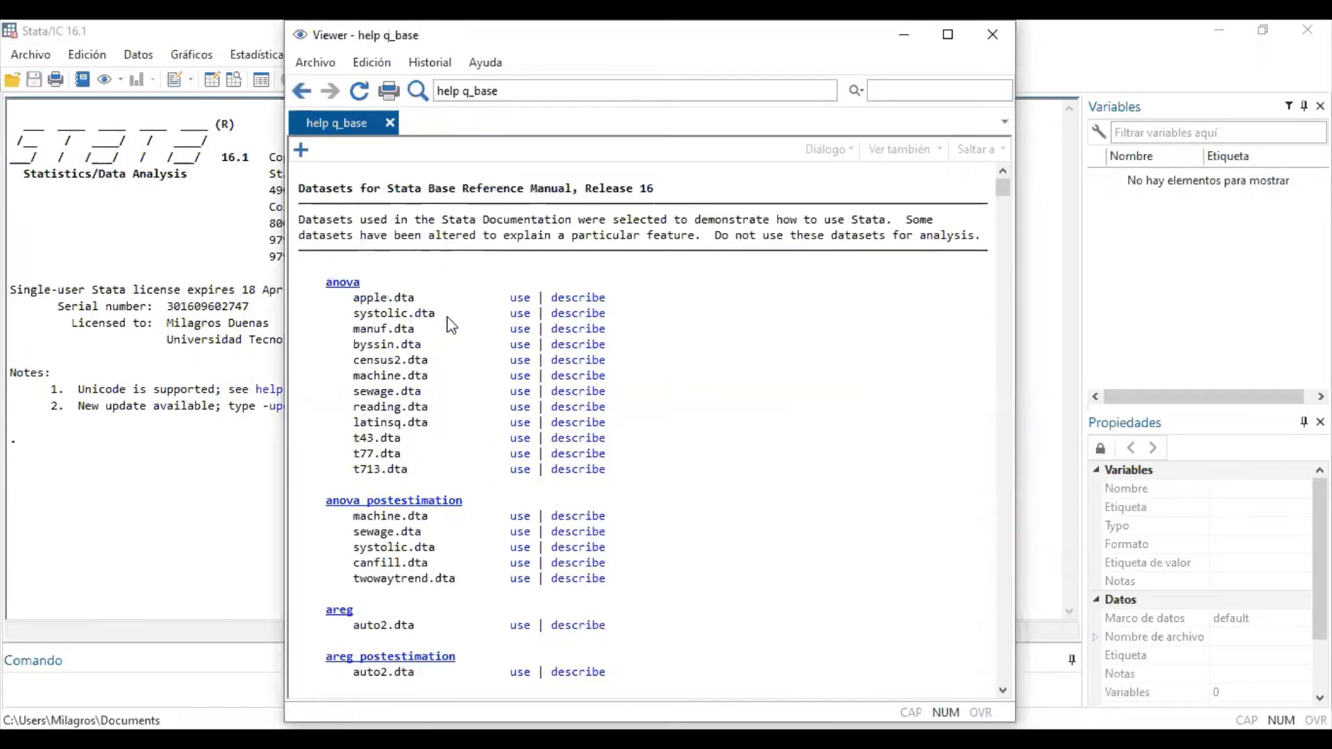
{"action": "left_click", "coordinate": [521, 315]}
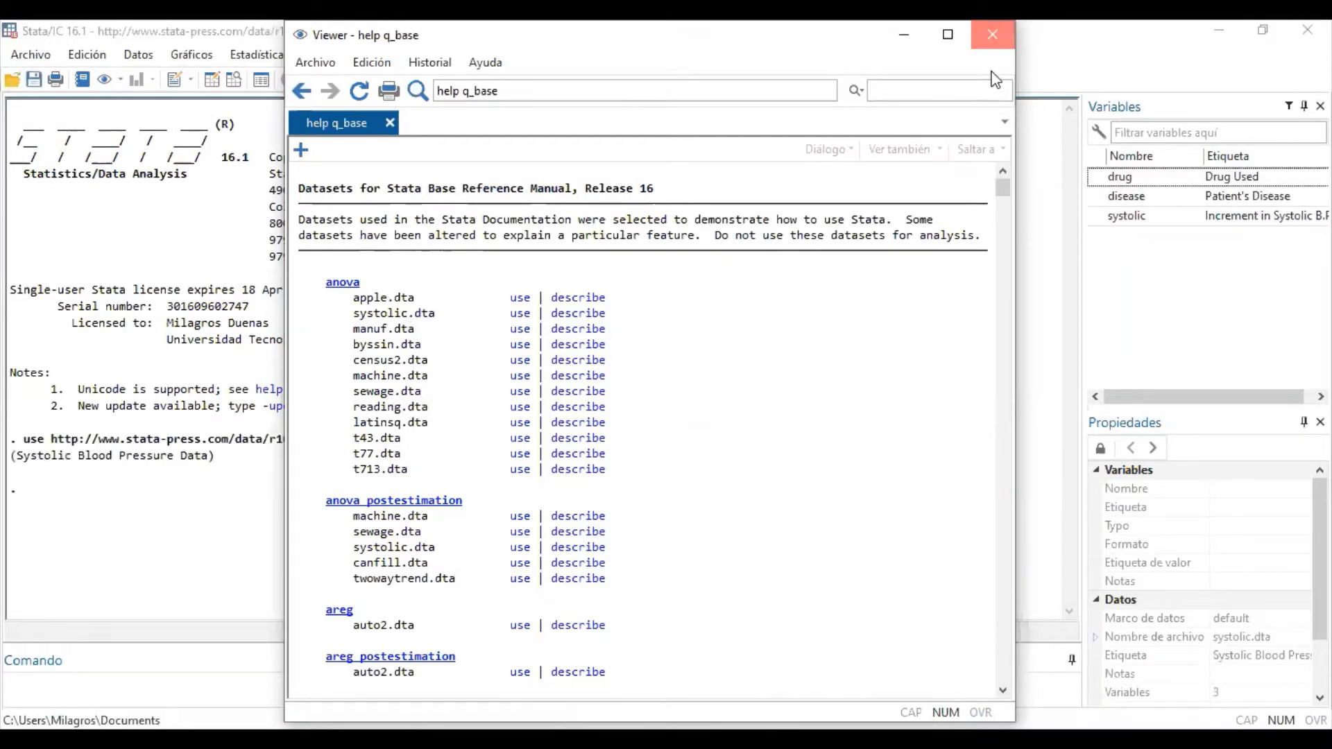
{"action": "left_click", "coordinate": [992, 34]}
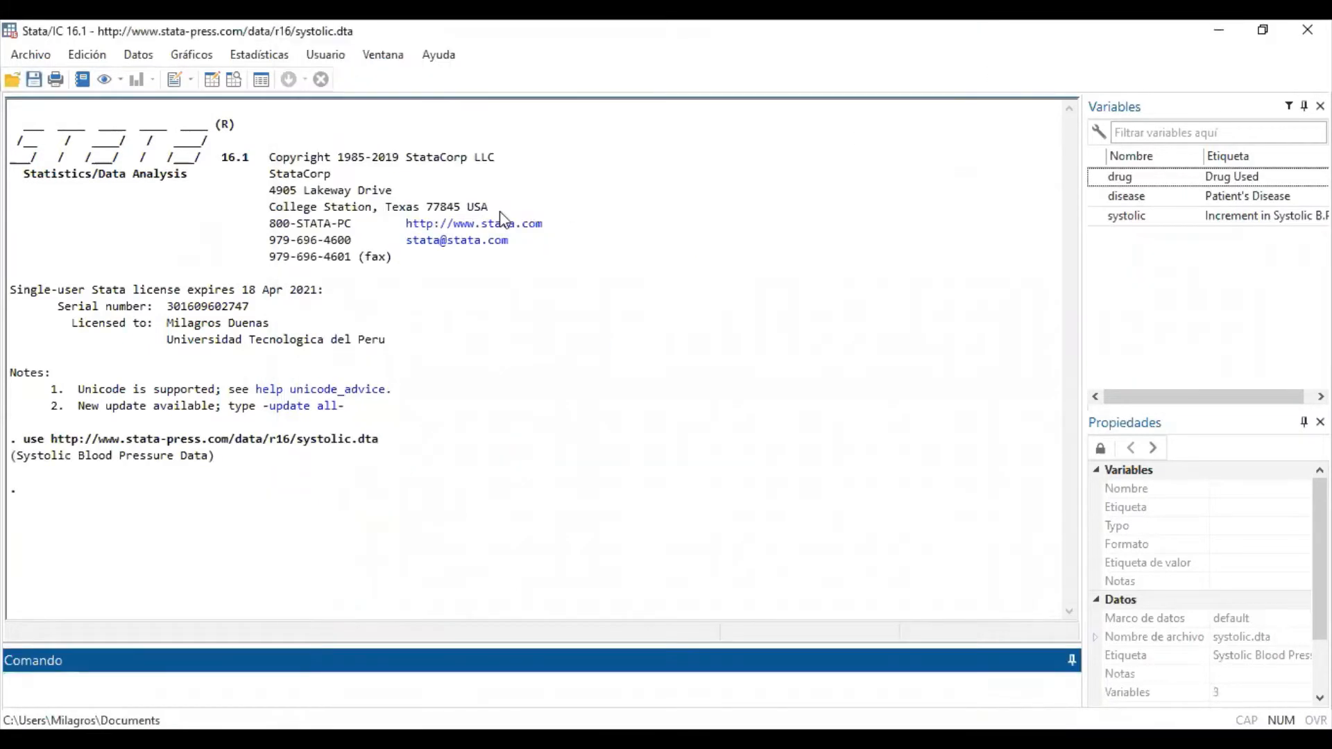
Examine the drug, disease and systolic columns in the Data Editor, and close the editor
{"action": "left_click", "coordinate": [212, 82]}
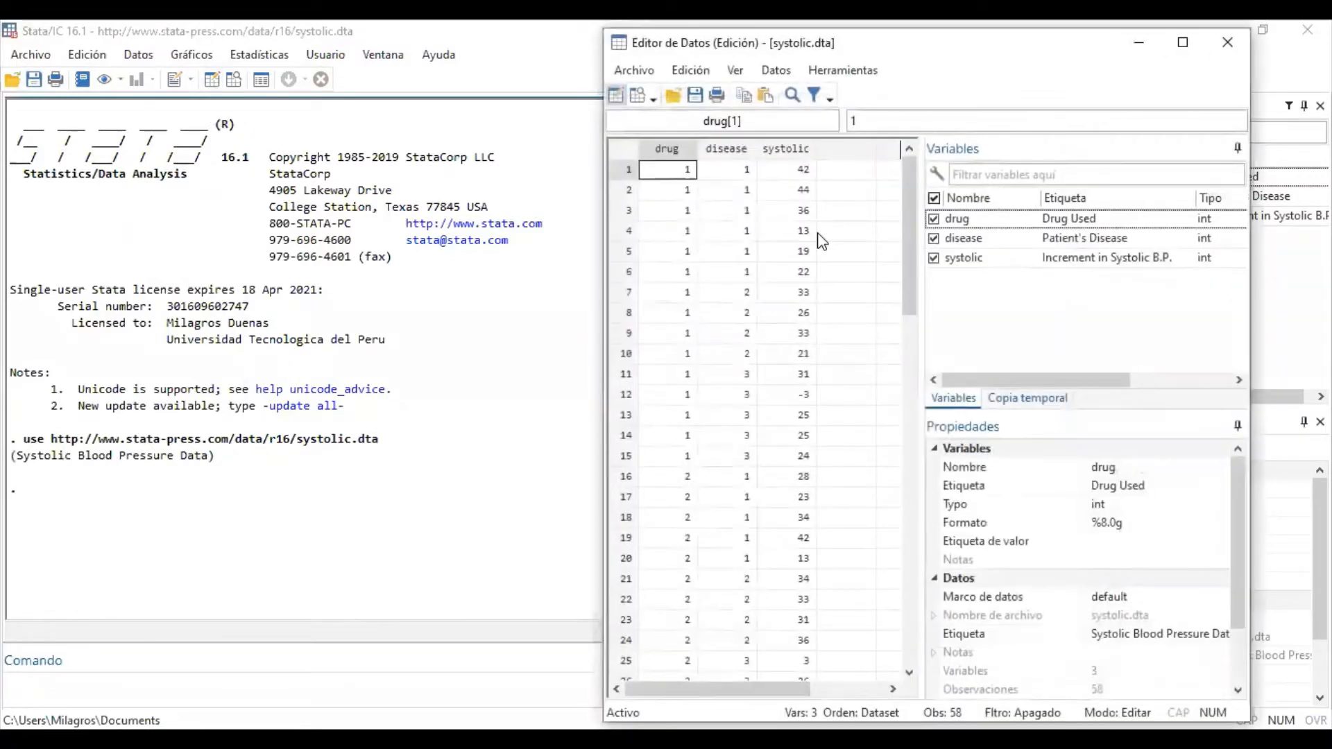
{"action": "left_click", "coordinate": [668, 148]}
{"action": "left_click", "coordinate": [725, 149]}
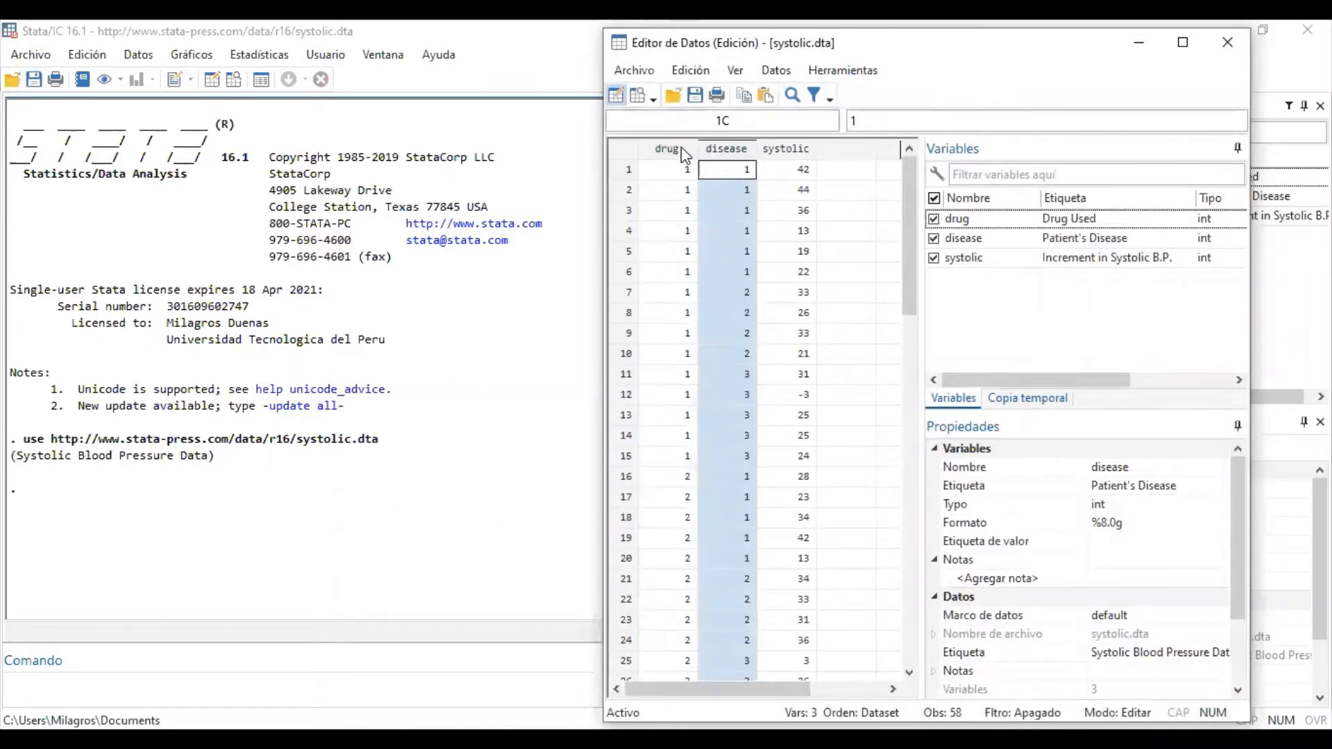
{"action": "left_click", "coordinate": [667, 148]}
{"action": "left_click", "coordinate": [723, 148]}
{"action": "left_click", "coordinate": [787, 148]}
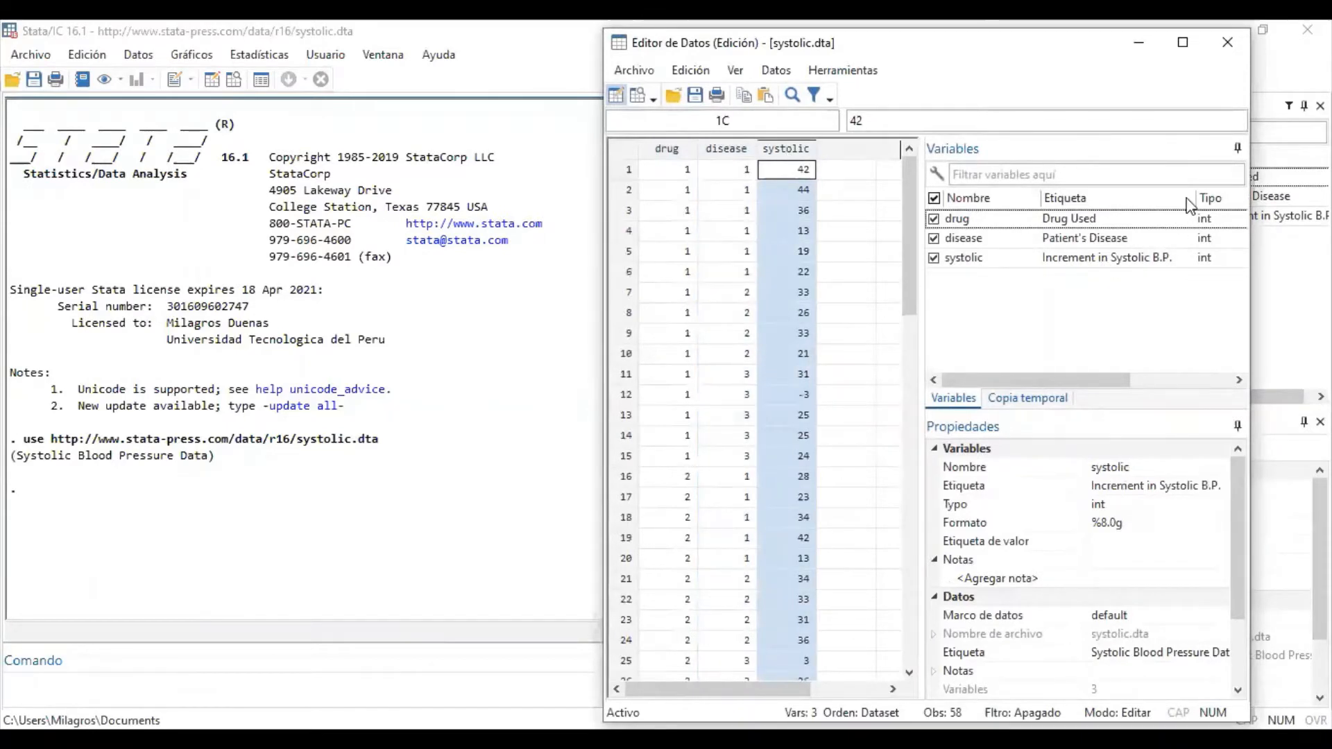
{"action": "left_click", "coordinate": [1226, 43]}
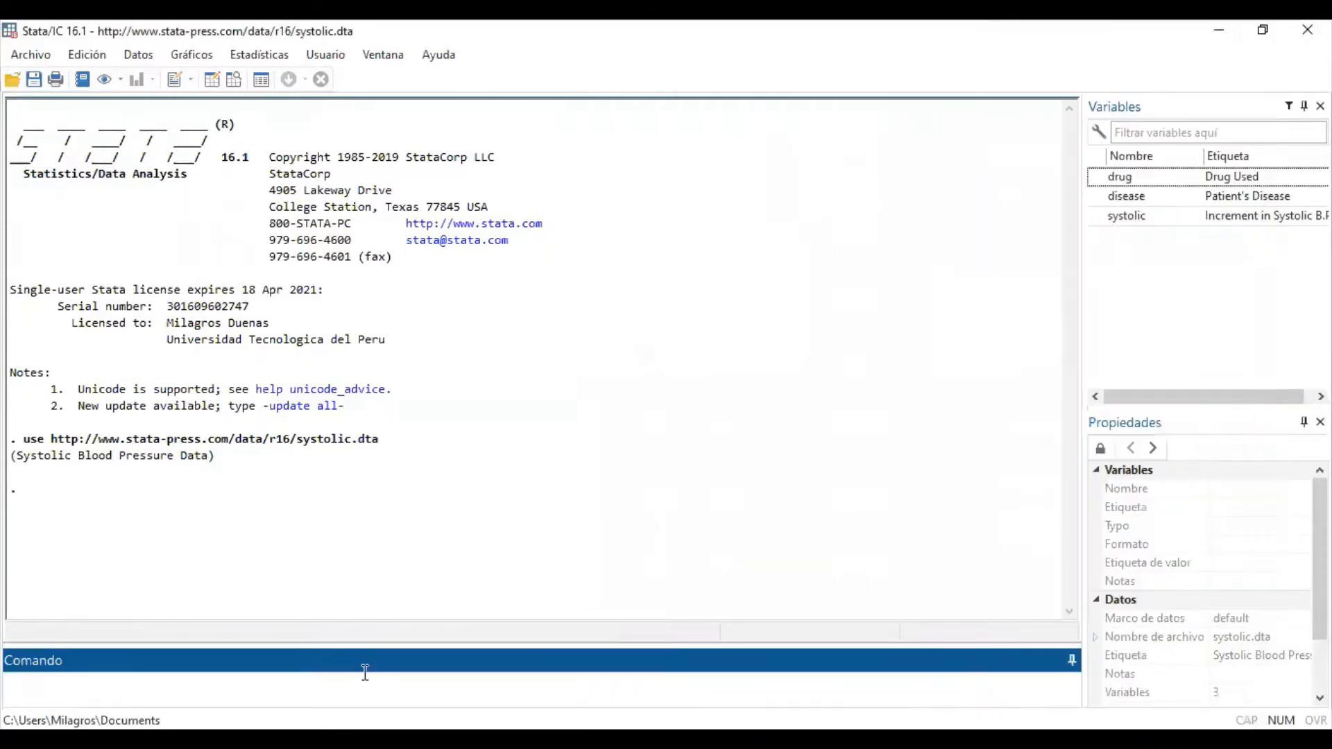
Run codebook on the variables drug, disease and systolic, and review the output for each variable
{"action": "type", "text": "code"}
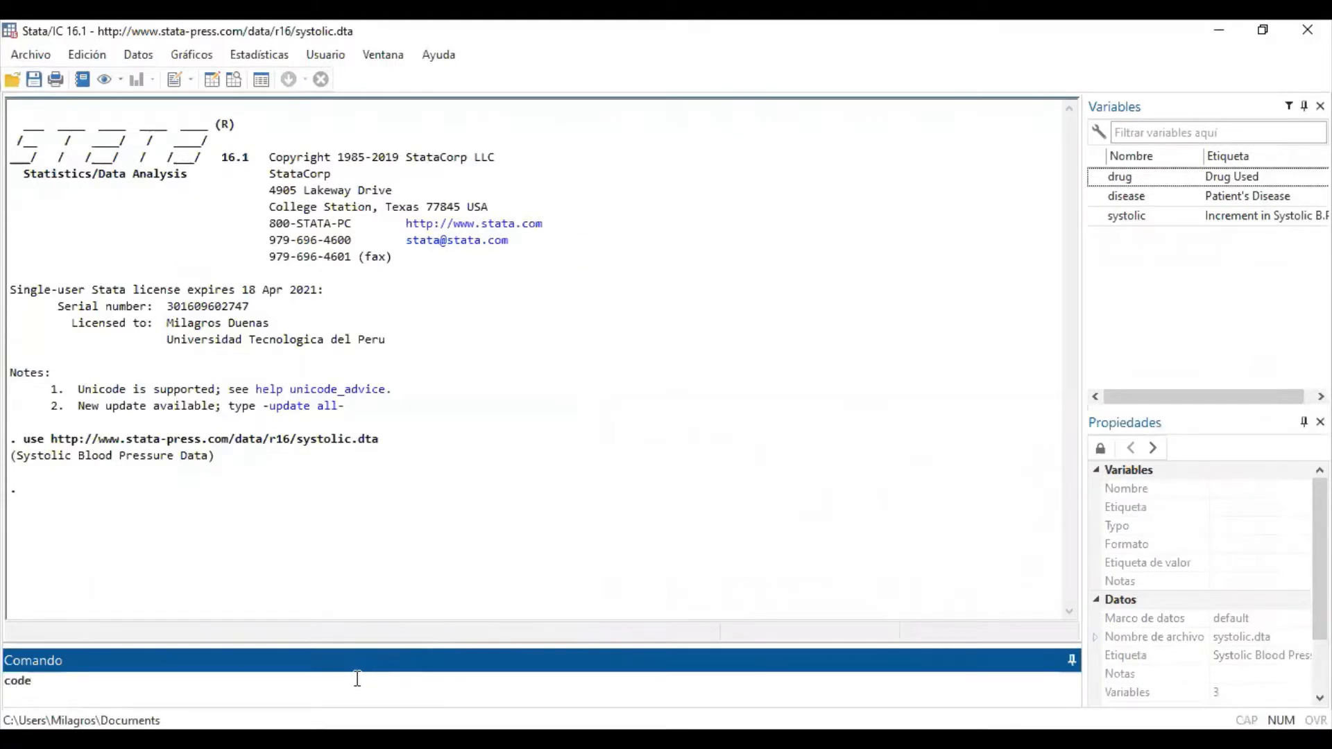
{"action": "type", "text": "book"}
{"action": "left_click", "coordinate": [1097, 178]}
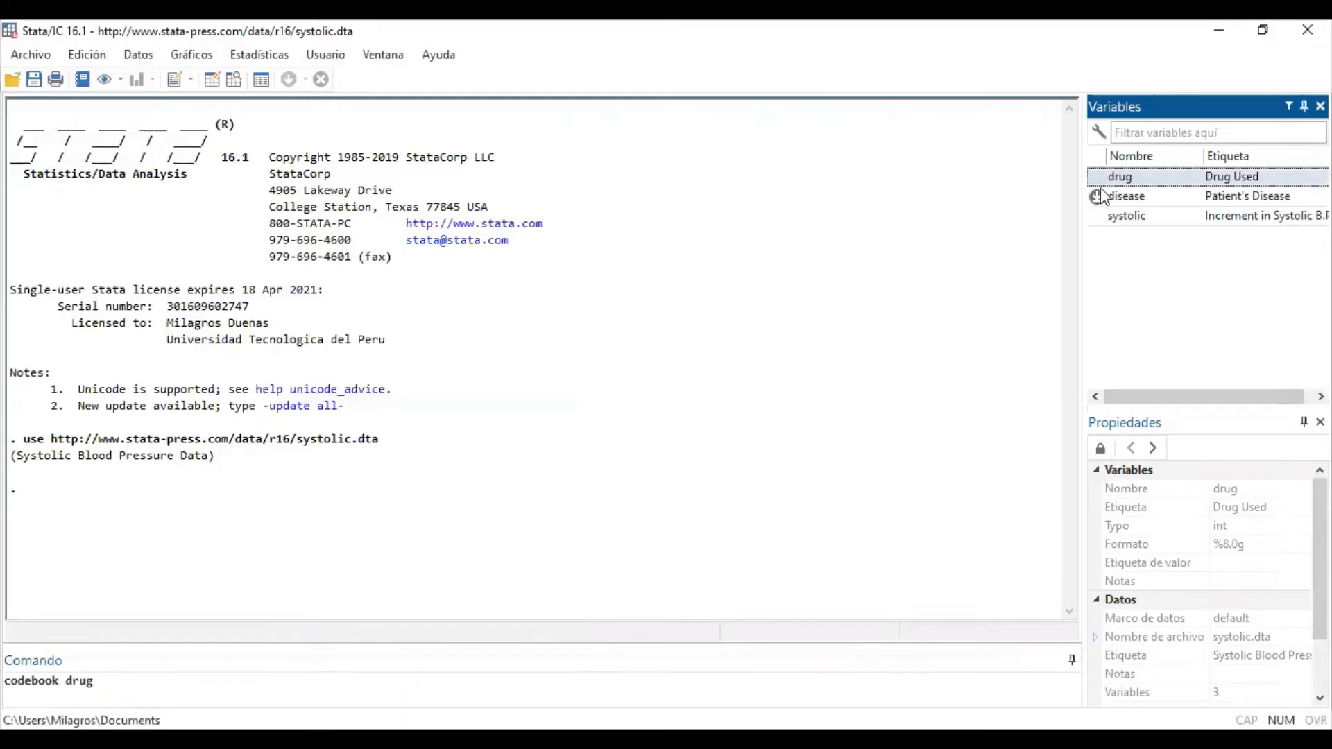
{"action": "left_click", "coordinate": [1100, 194]}
{"action": "left_click", "coordinate": [1099, 216]}
{"action": "key", "text": "Return"}
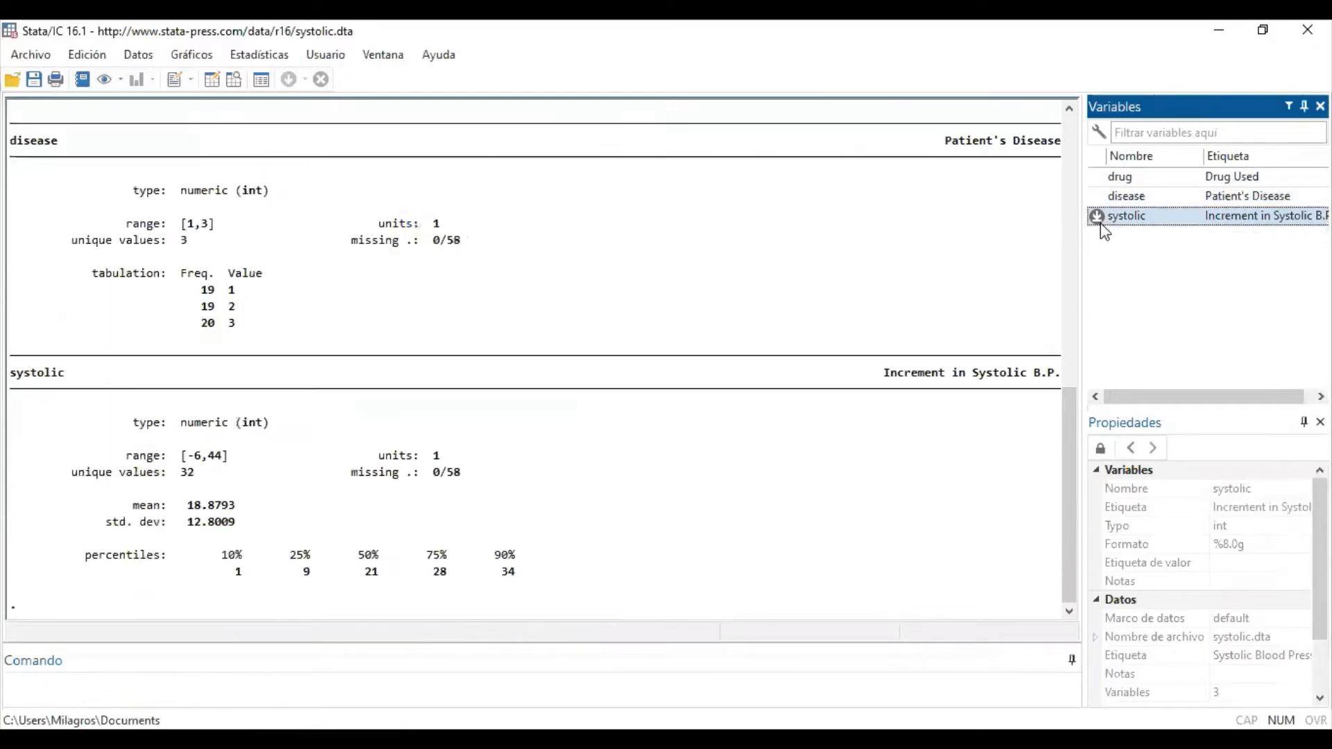
{"action": "left_click_drag", "start_coordinate": [1067, 441], "coordinate": [1079, 318]}
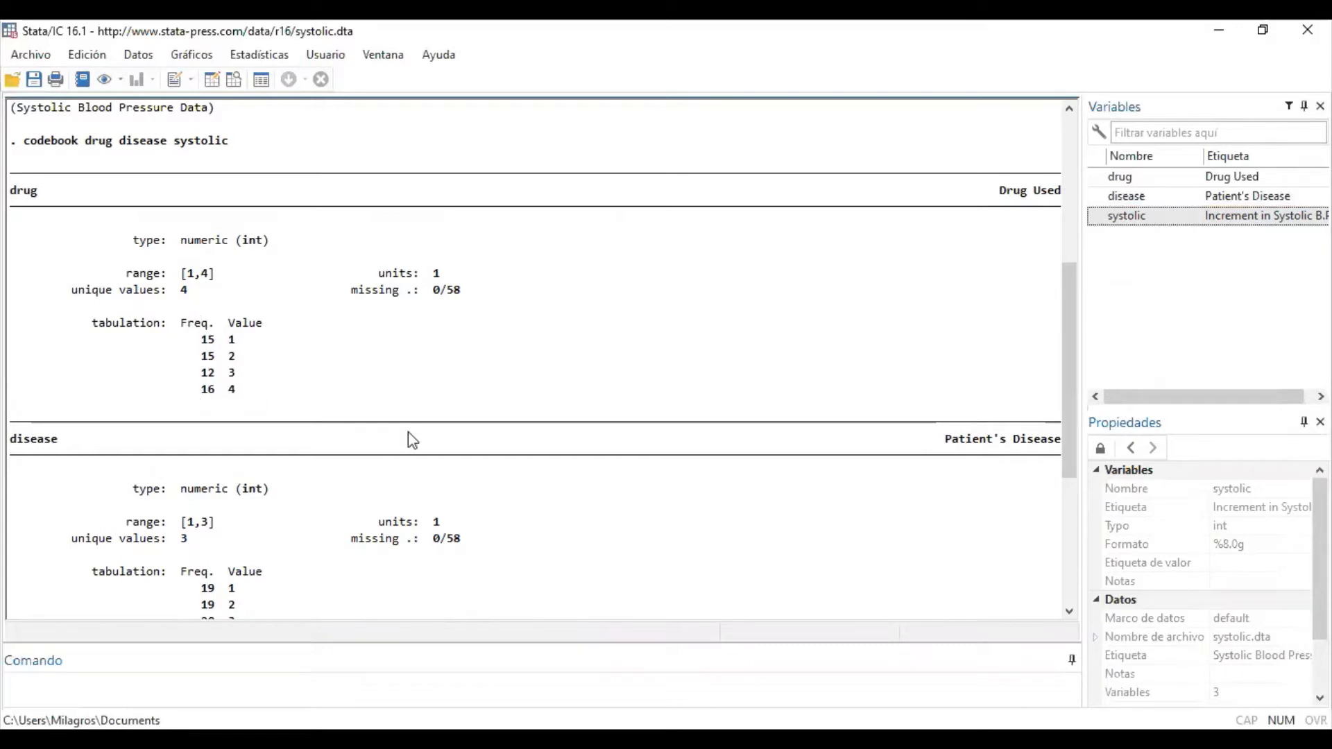
{"action": "left_click_drag", "start_coordinate": [1074, 413], "coordinate": [1089, 498]}
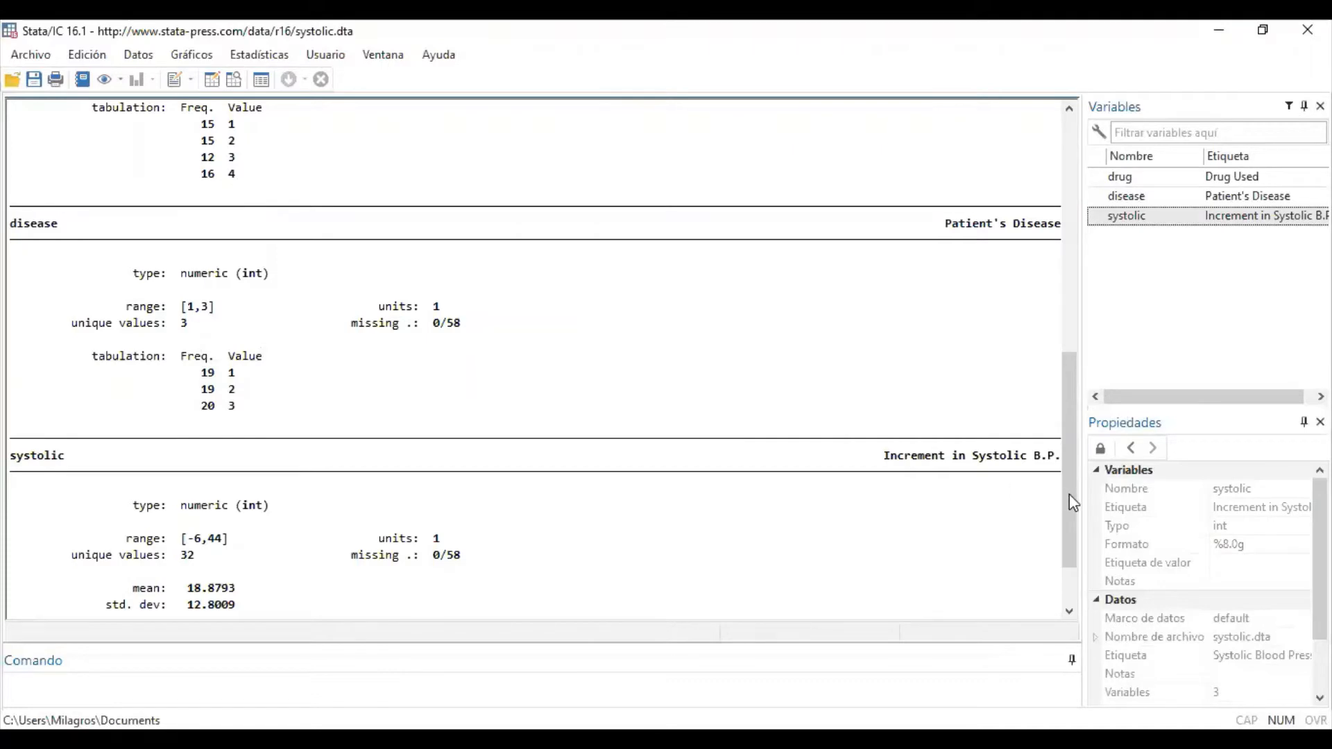
{"action": "scroll", "coordinate": [1068, 494], "scroll_direction": "down", "scroll_amount": 2}
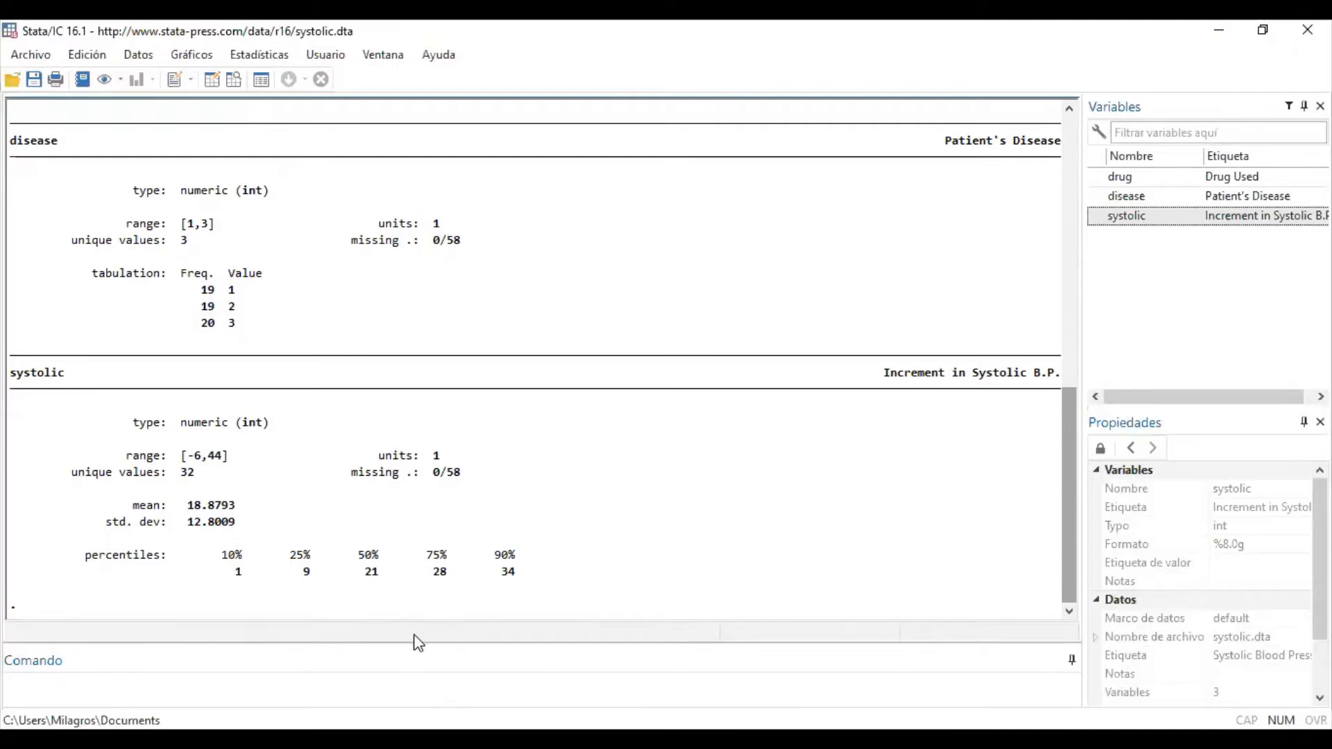
Create a box plot of systolic grouped by drug, and close the graph window after viewing it
{"action": "left_click", "coordinate": [347, 686]}
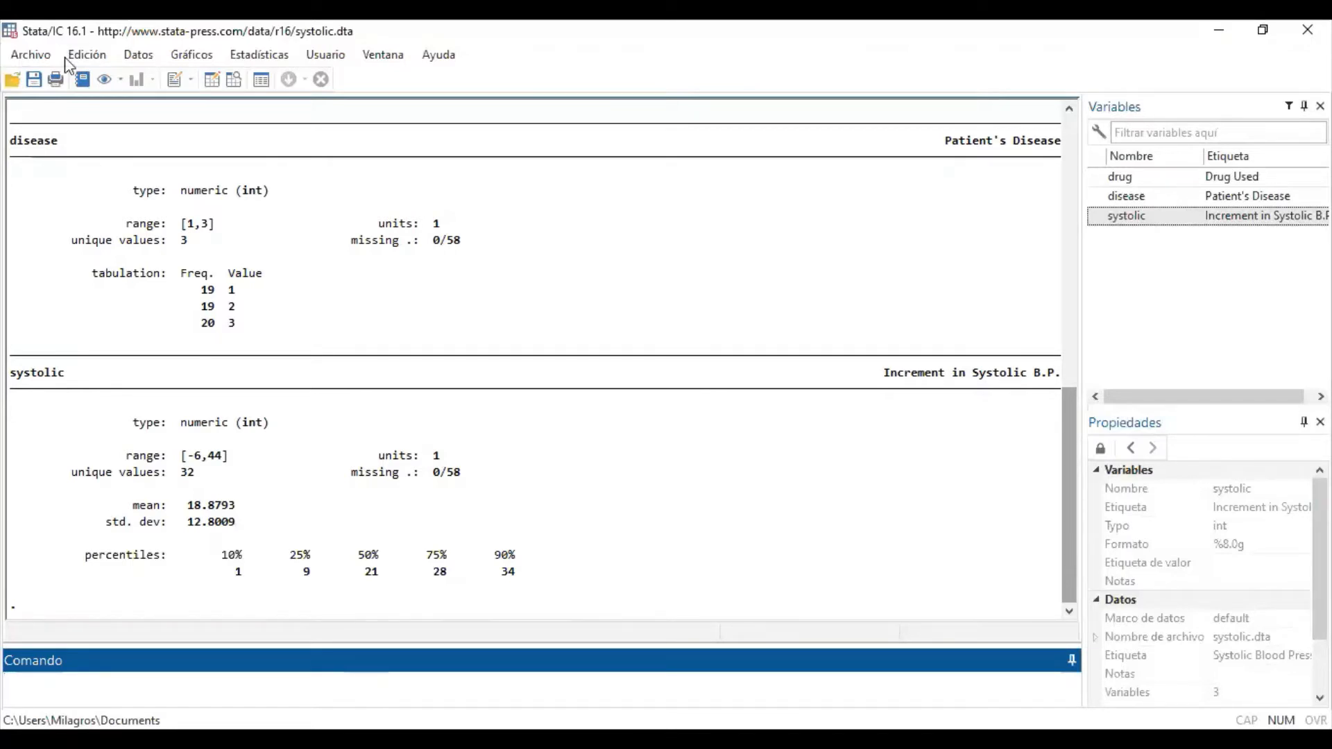
{"action": "left_click", "coordinate": [195, 57]}
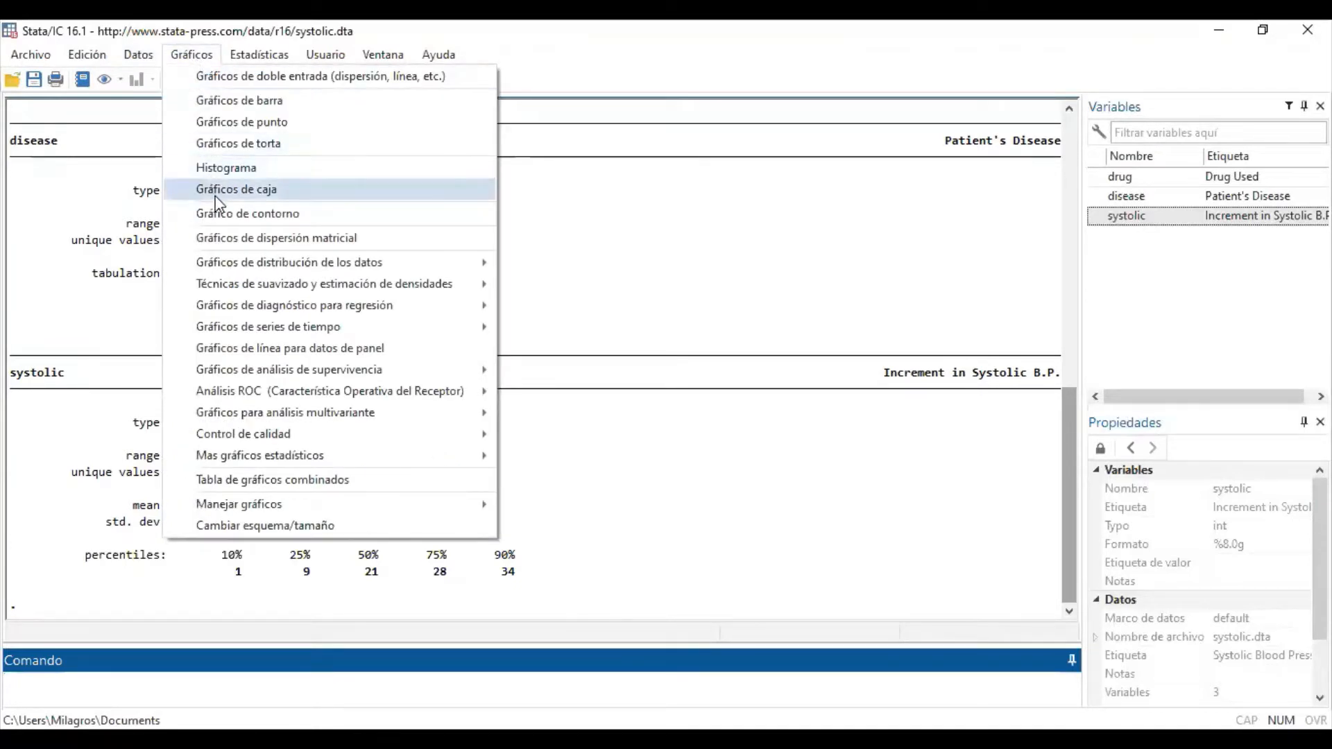
{"action": "left_click", "coordinate": [281, 196]}
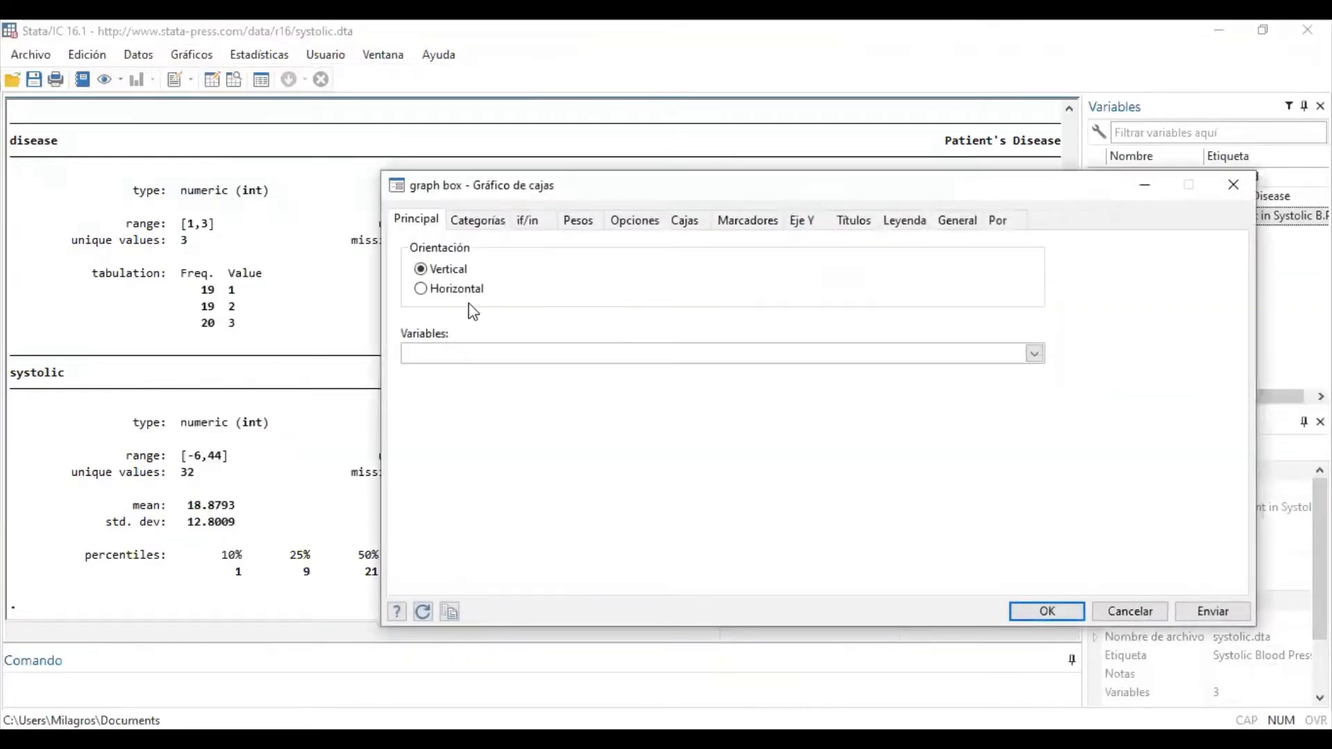
{"action": "left_click", "coordinate": [1035, 355]}
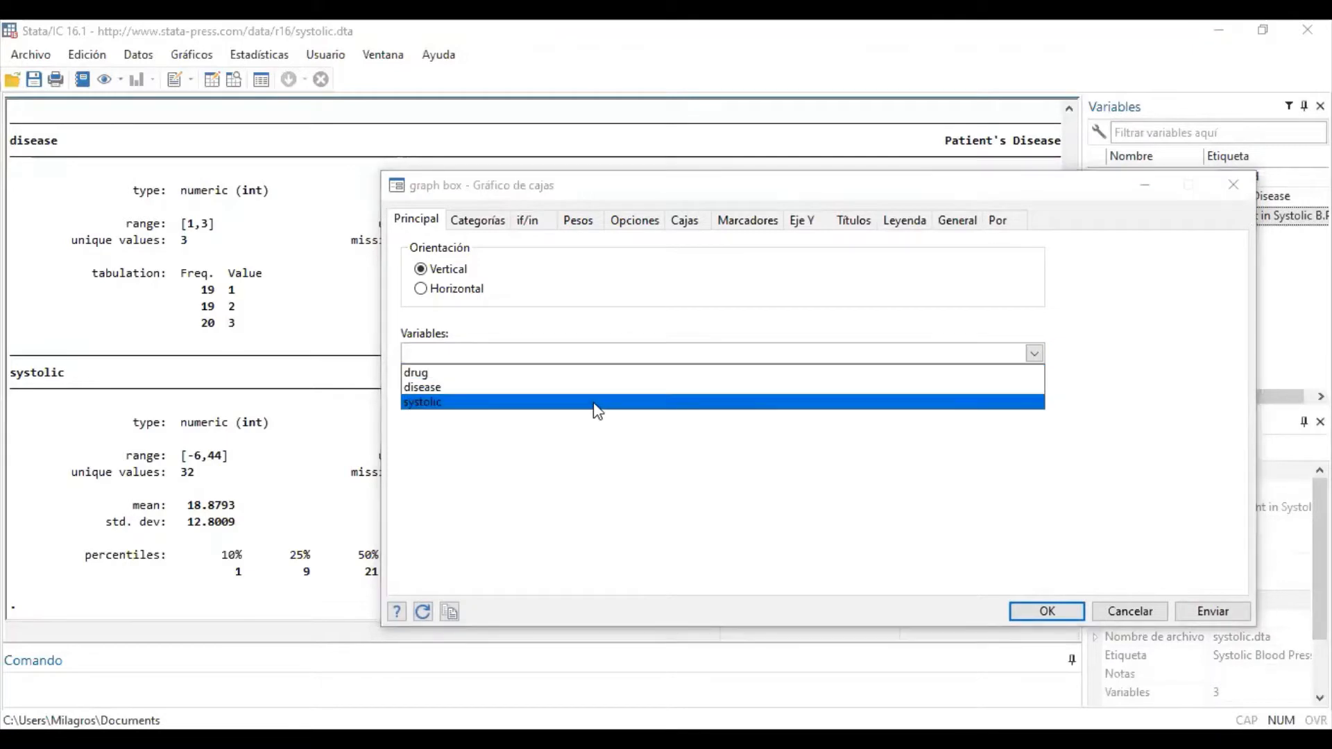
{"action": "left_click", "coordinate": [594, 405]}
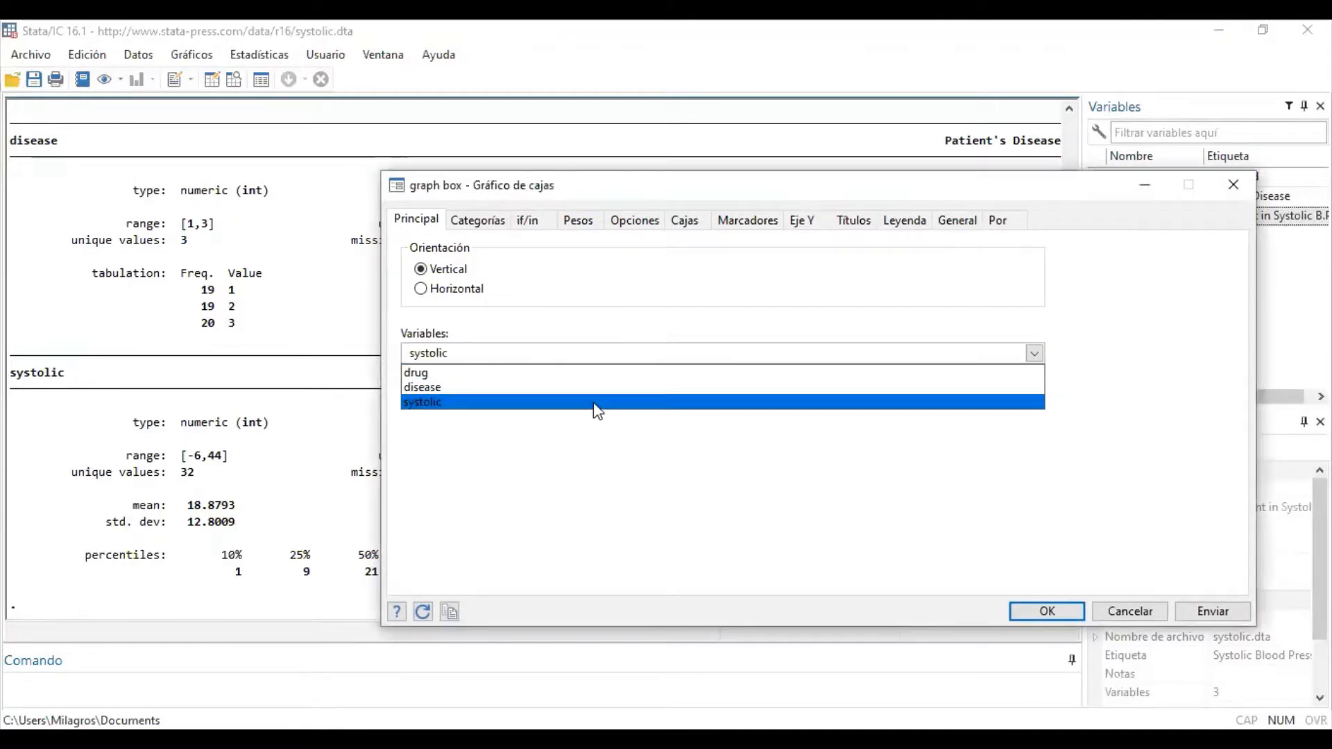
{"action": "left_click", "coordinate": [491, 226]}
{"action": "left_click", "coordinate": [417, 247]}
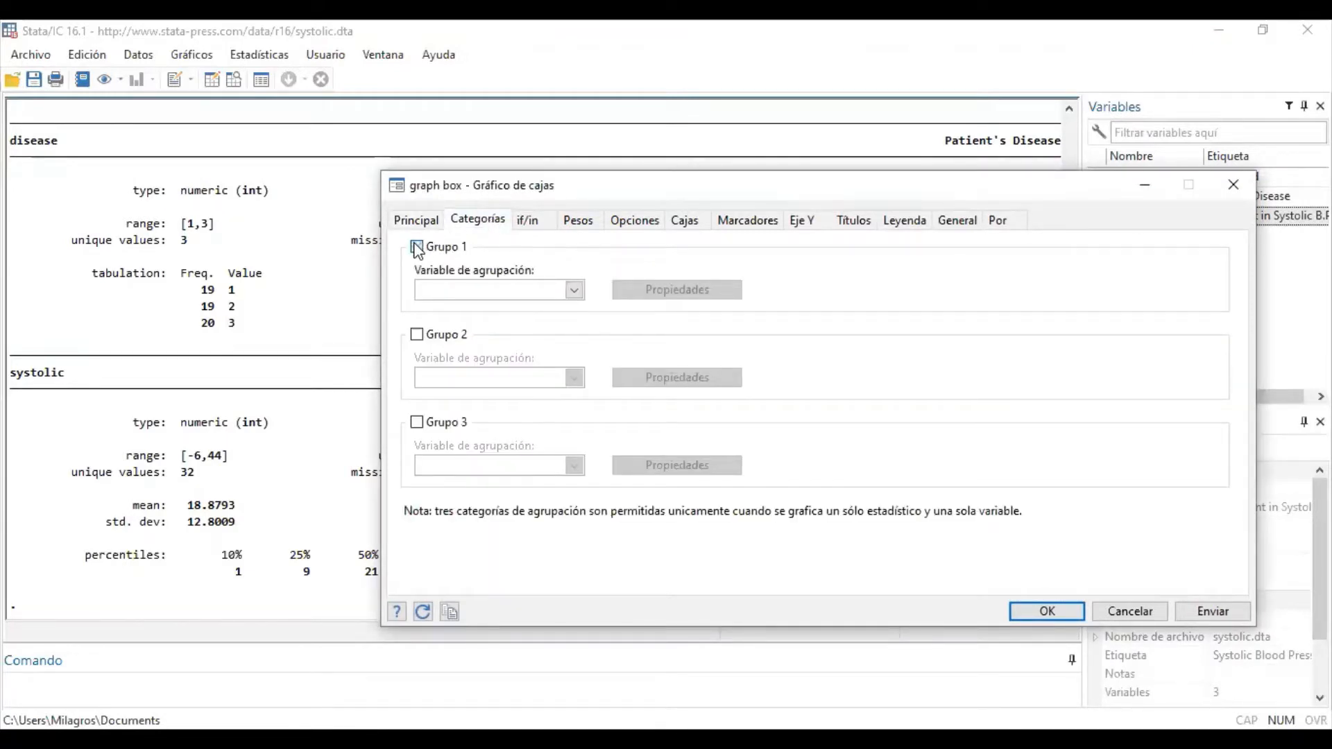
{"action": "left_click", "coordinate": [573, 291]}
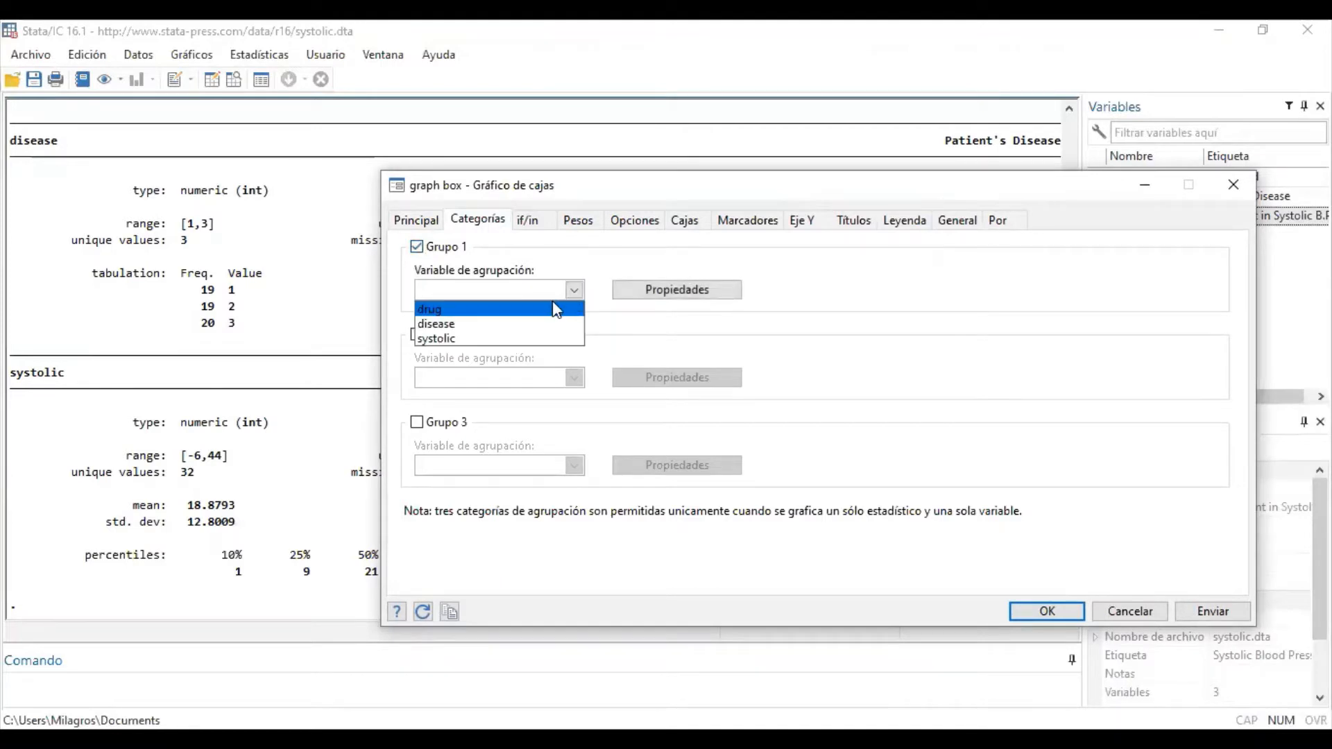
{"action": "left_click", "coordinate": [506, 311]}
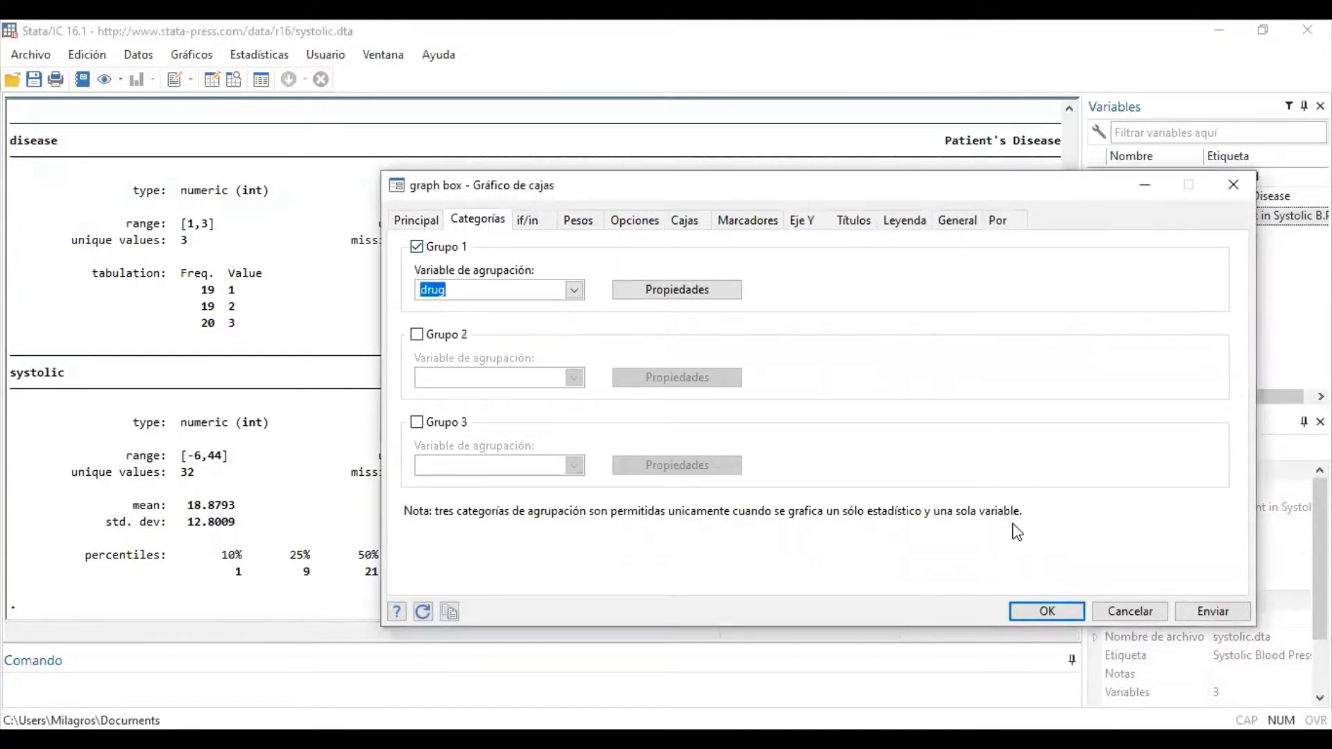
{"action": "left_click", "coordinate": [1045, 612]}
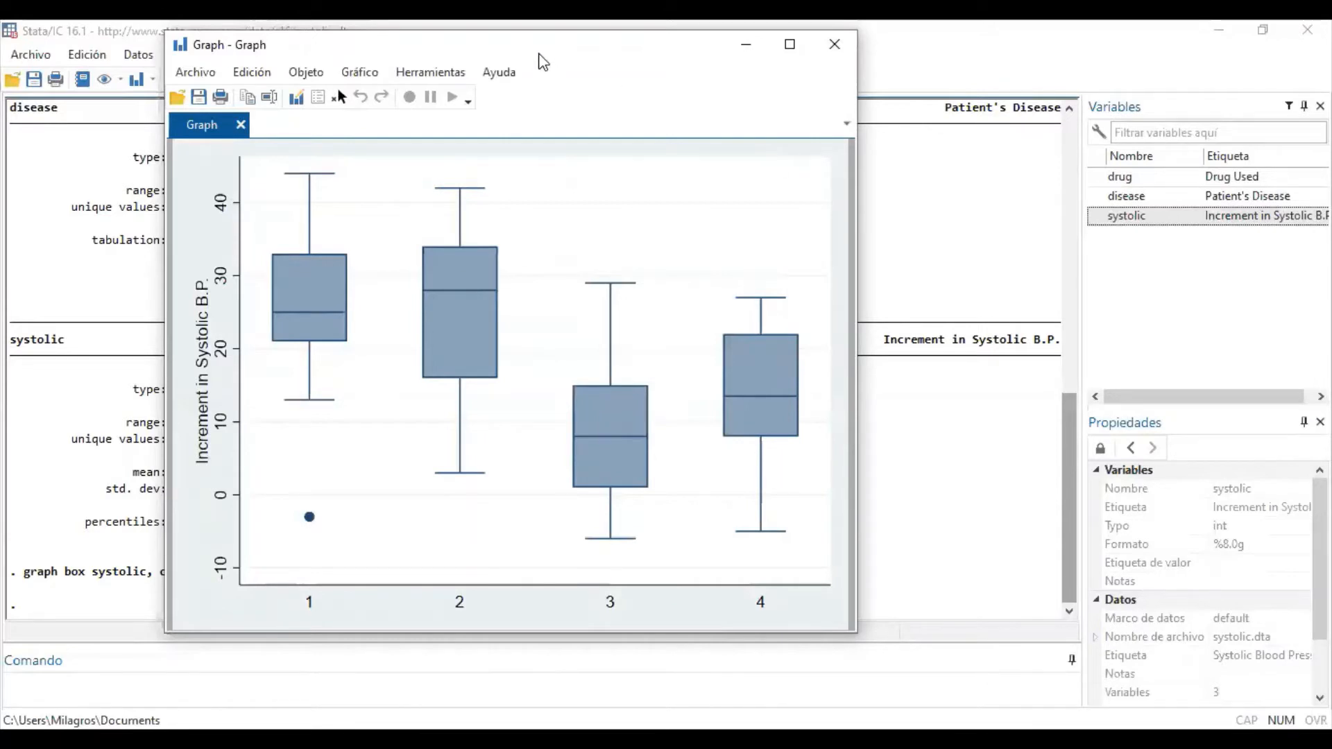
{"action": "left_click_drag", "start_coordinate": [694, 56], "coordinate": [697, 105]}
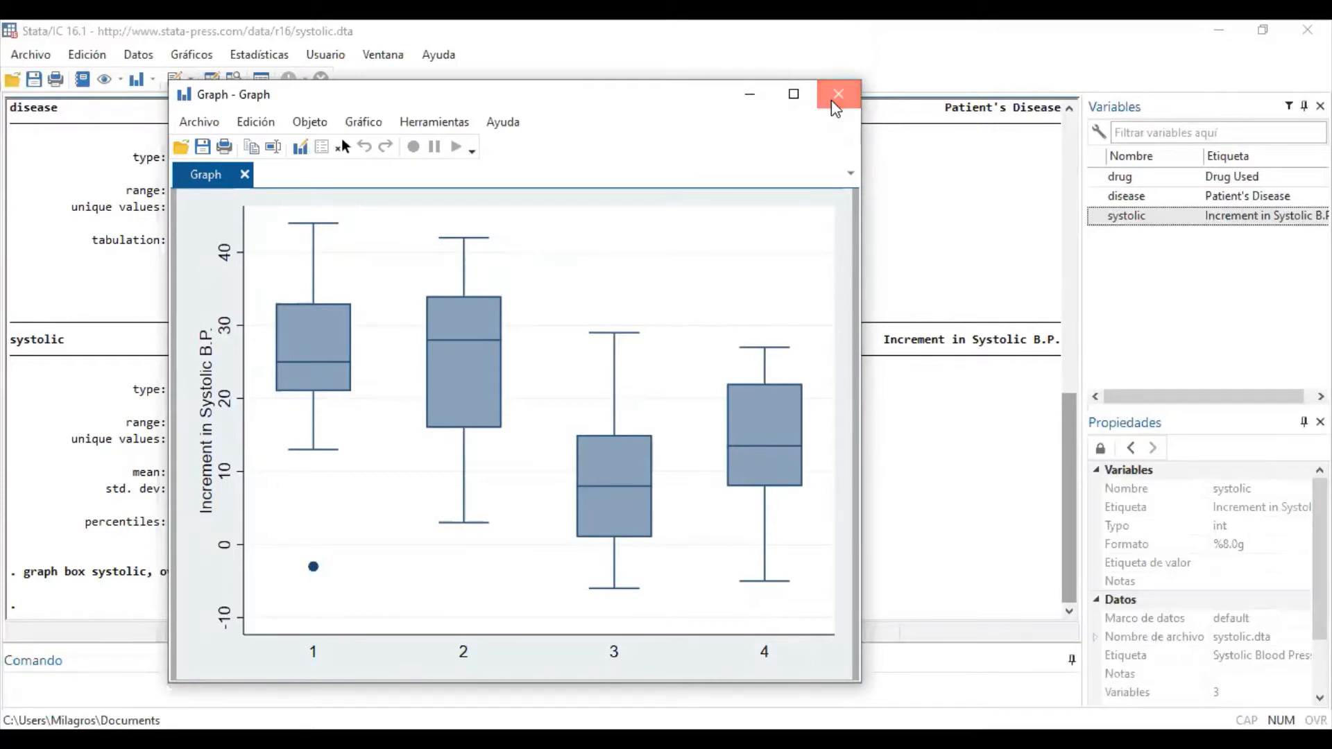
{"action": "left_click", "coordinate": [836, 95]}
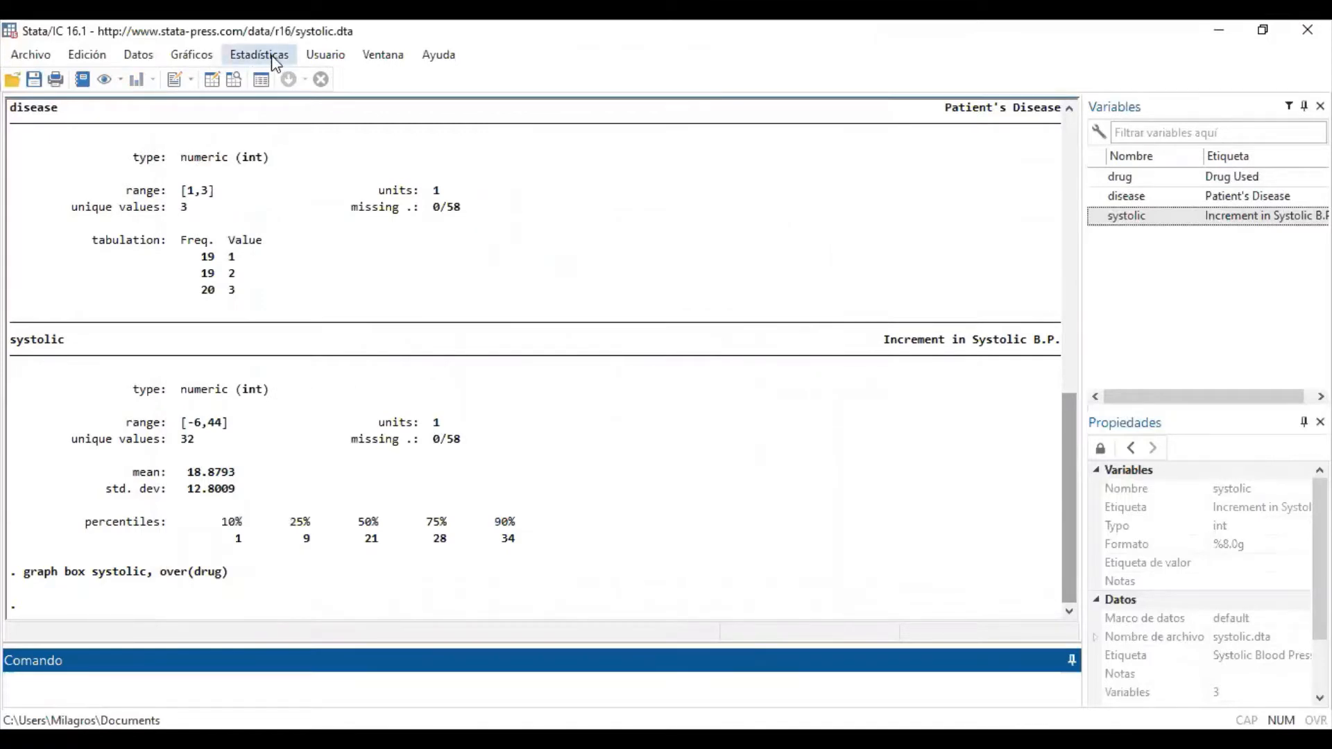
Run a one-way ANOVA with systolic as the response variable and drug as the factor variable, keeping the dialog open
{"action": "left_click", "coordinate": [270, 62]}
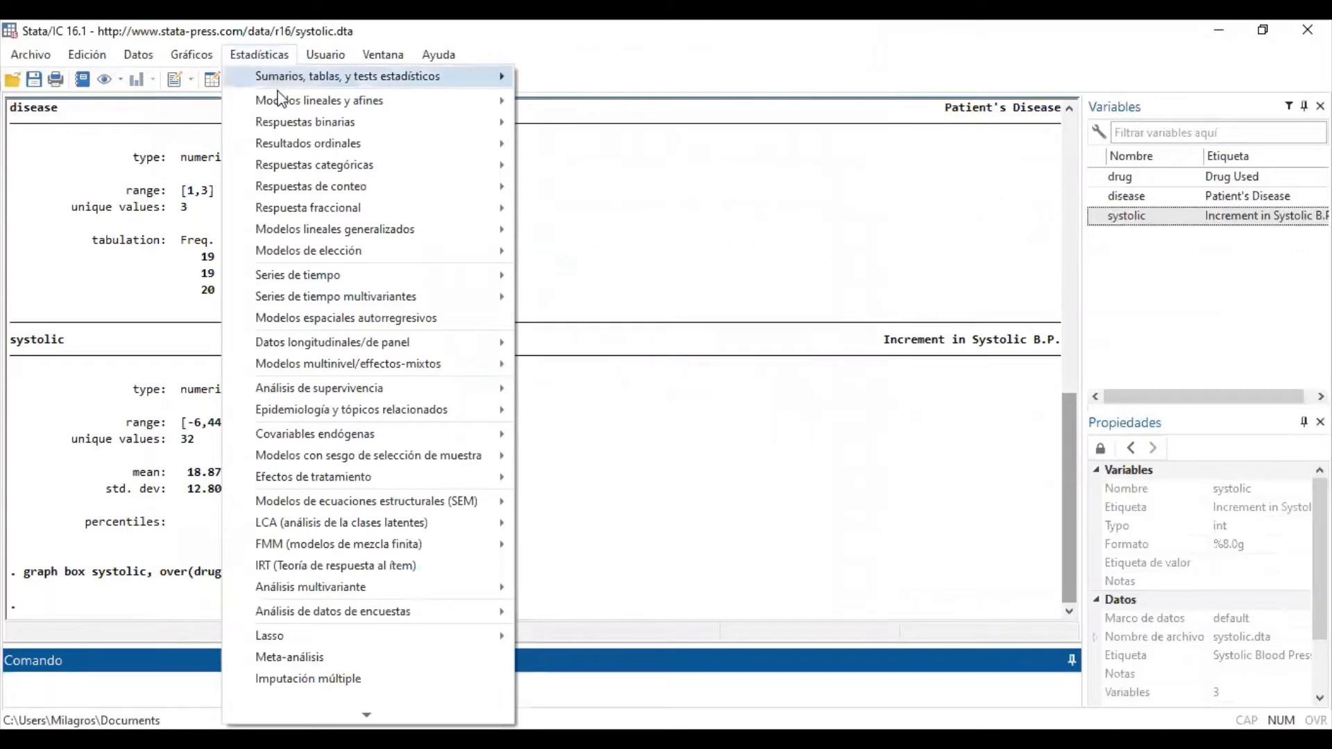
{"action": "mouse_move", "coordinate": [281, 103]}
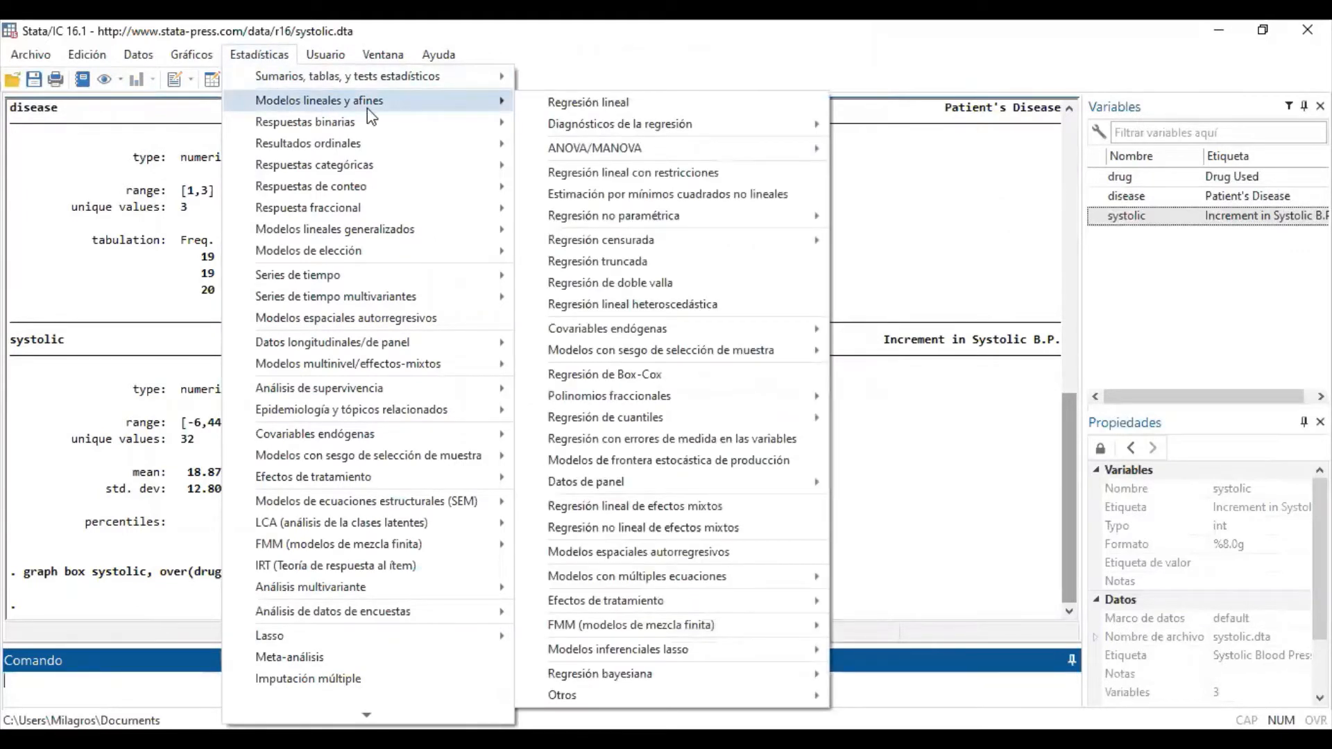
{"action": "mouse_move", "coordinate": [595, 149]}
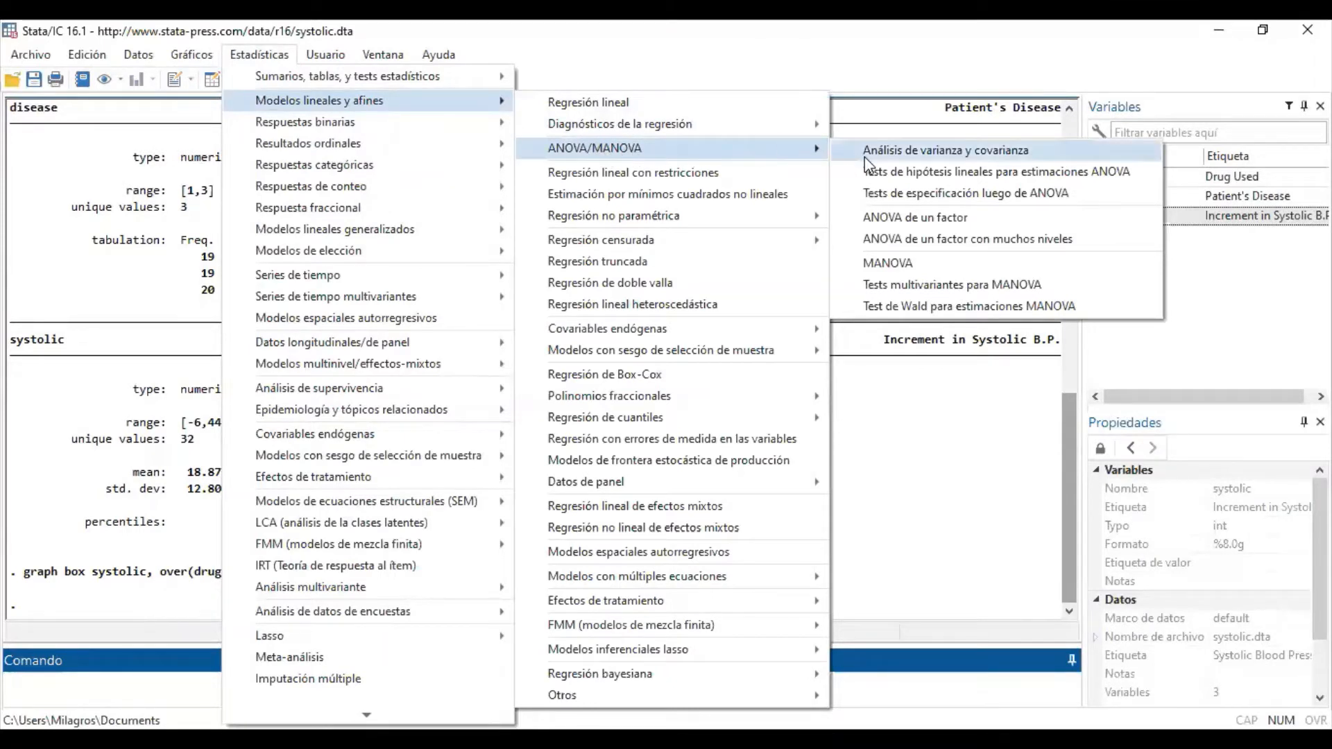
{"action": "left_click", "coordinate": [984, 218]}
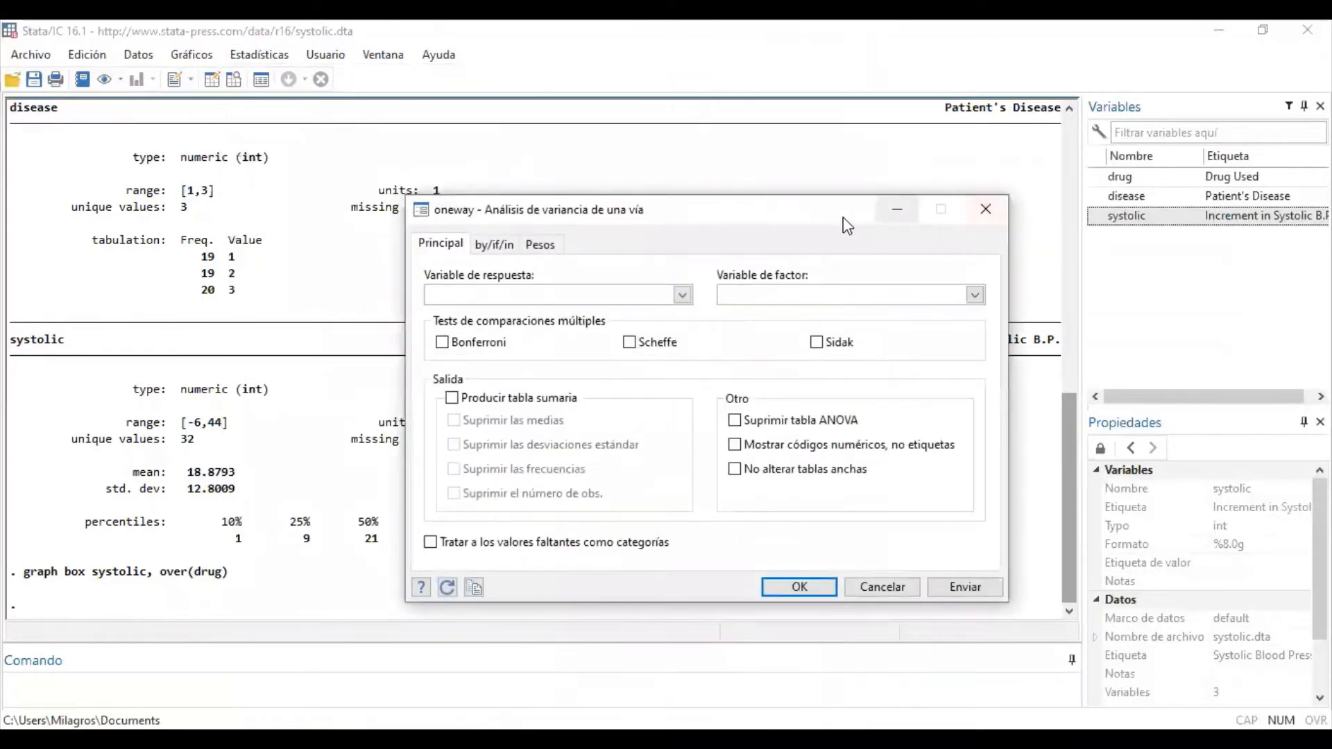
{"action": "left_click_drag", "start_coordinate": [803, 218], "coordinate": [699, 207]}
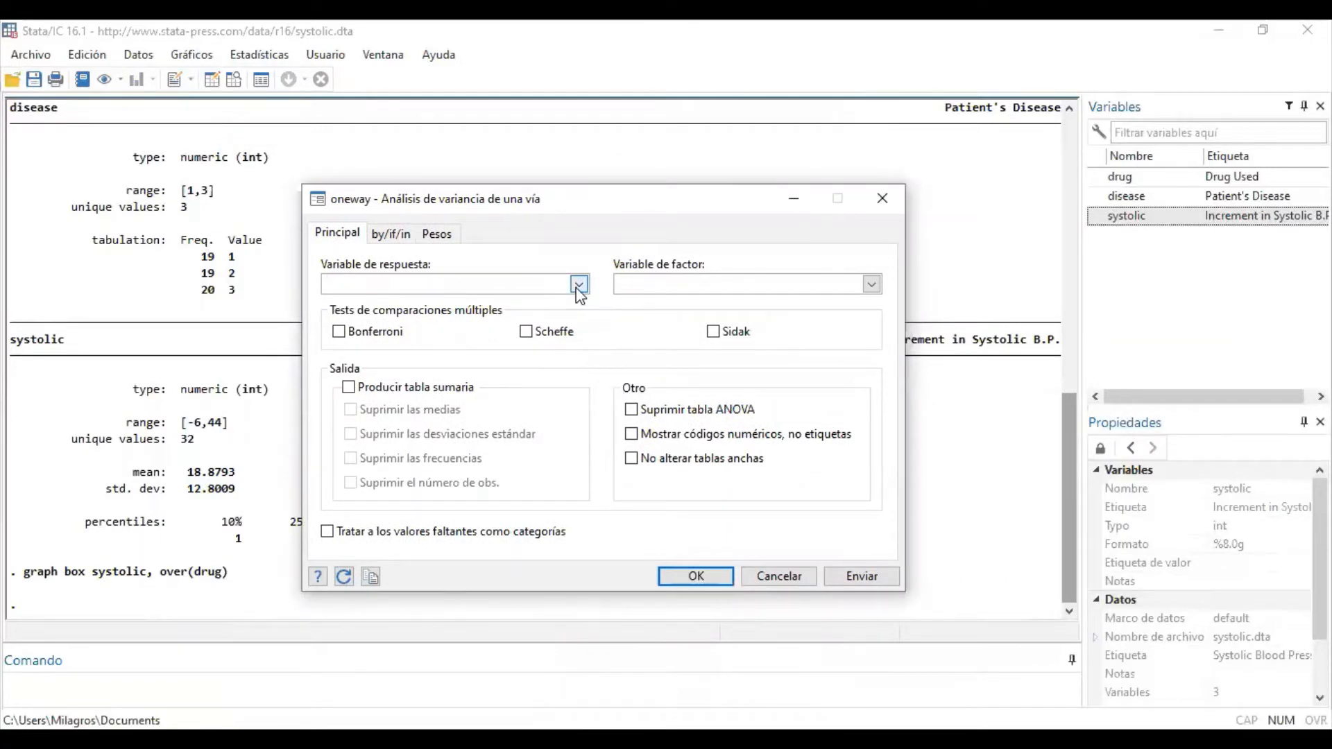
{"action": "left_click", "coordinate": [580, 284]}
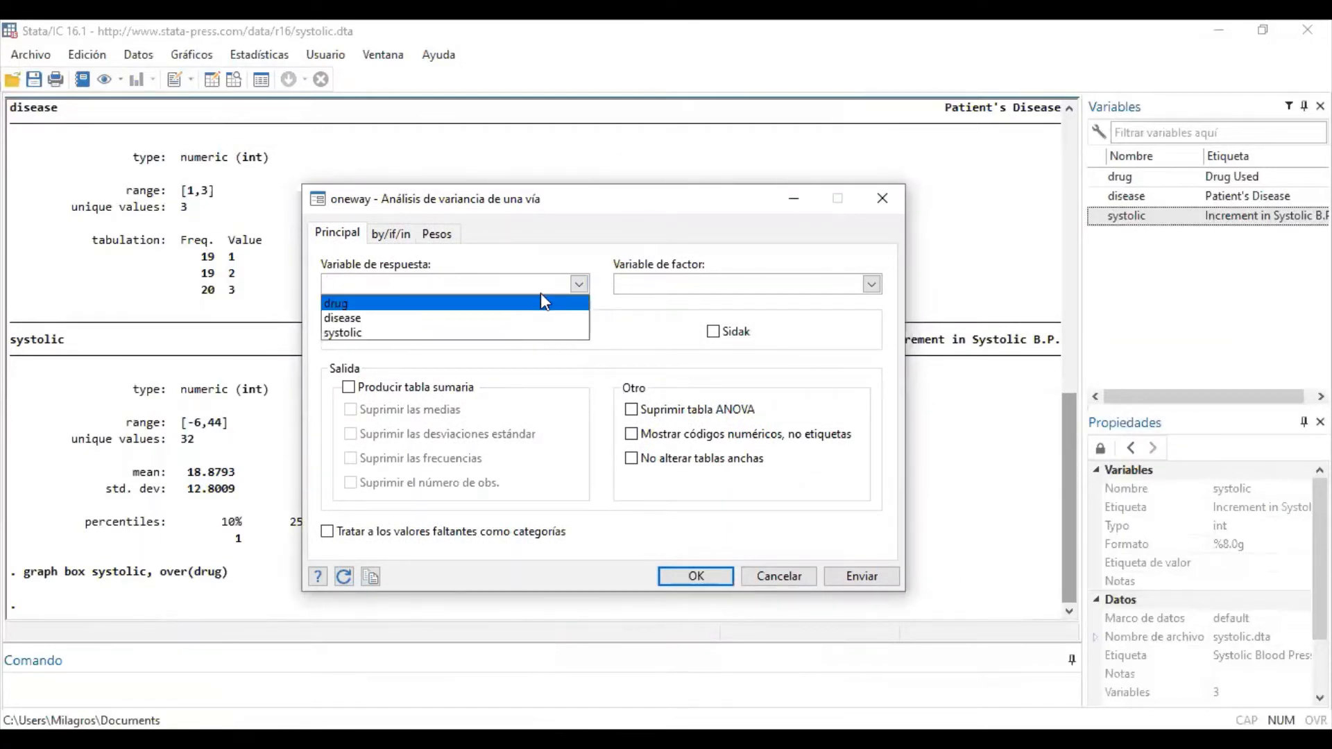
{"action": "left_click", "coordinate": [540, 332]}
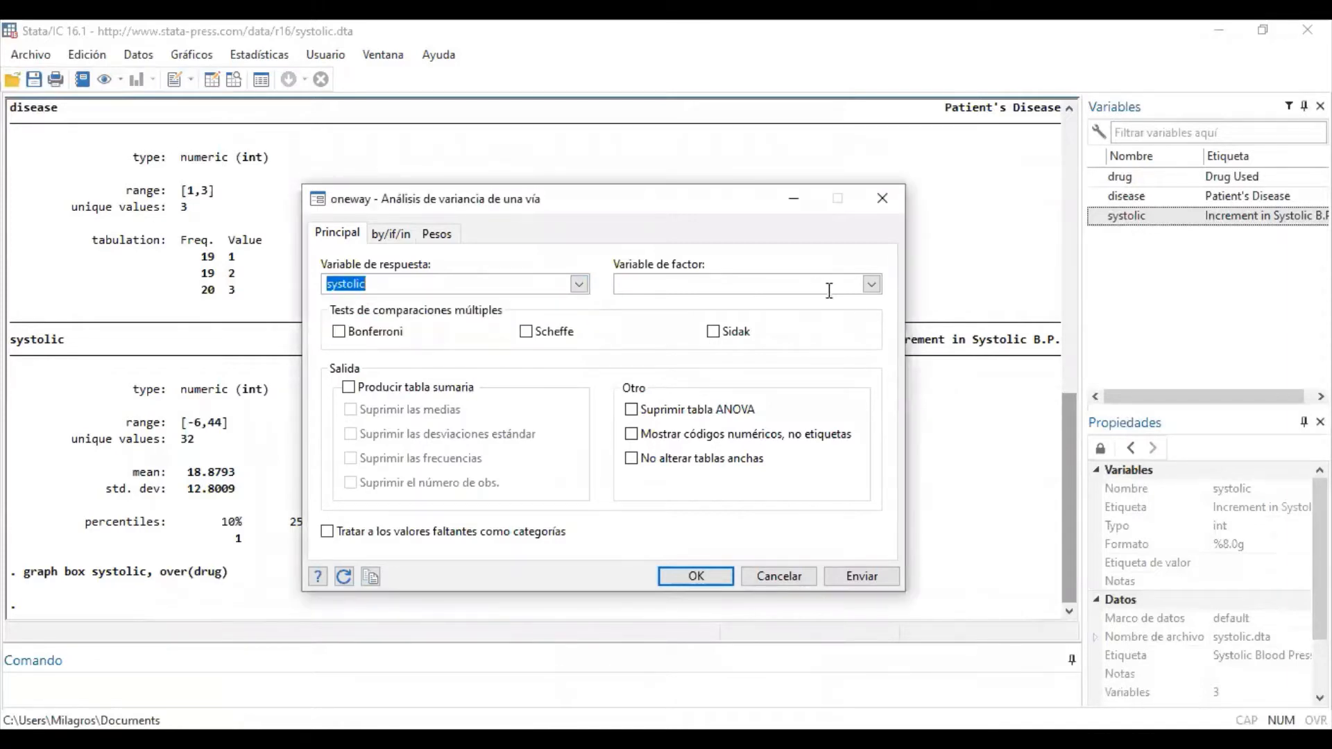
{"action": "left_click", "coordinate": [871, 284]}
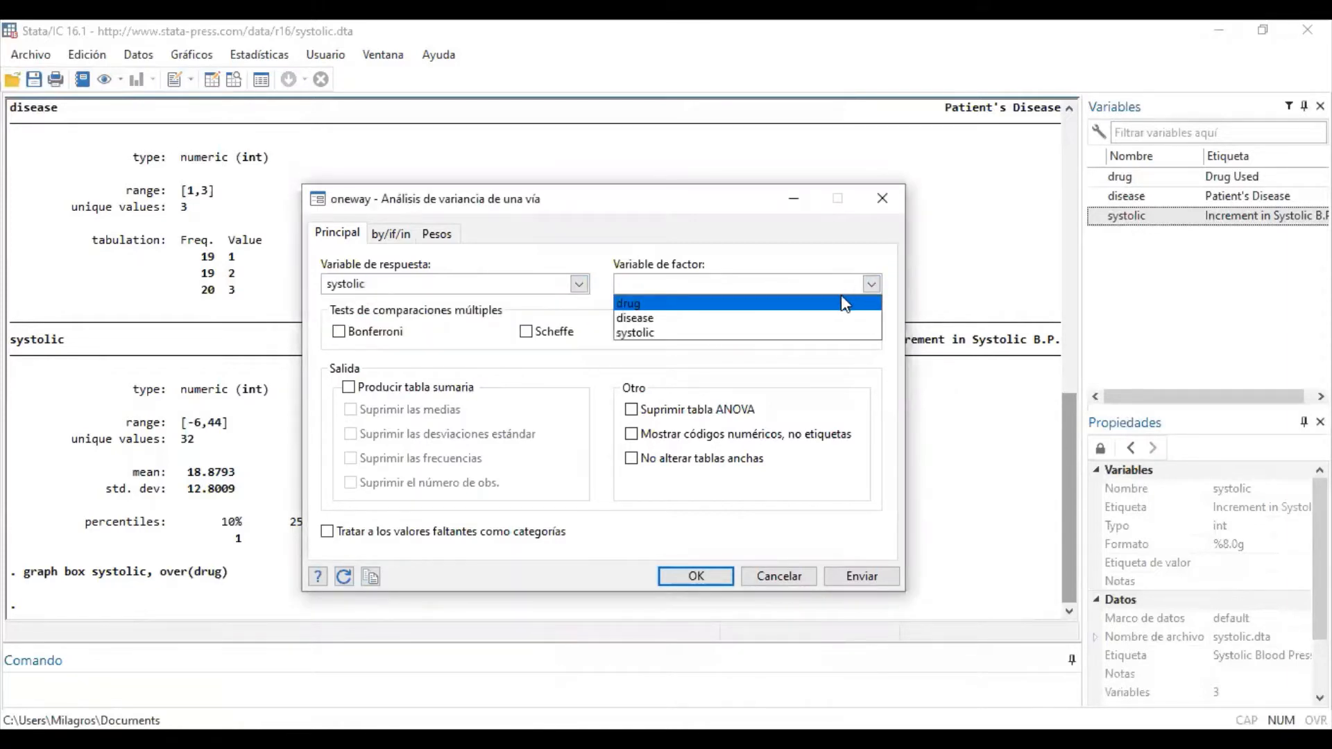
{"action": "left_click", "coordinate": [824, 304]}
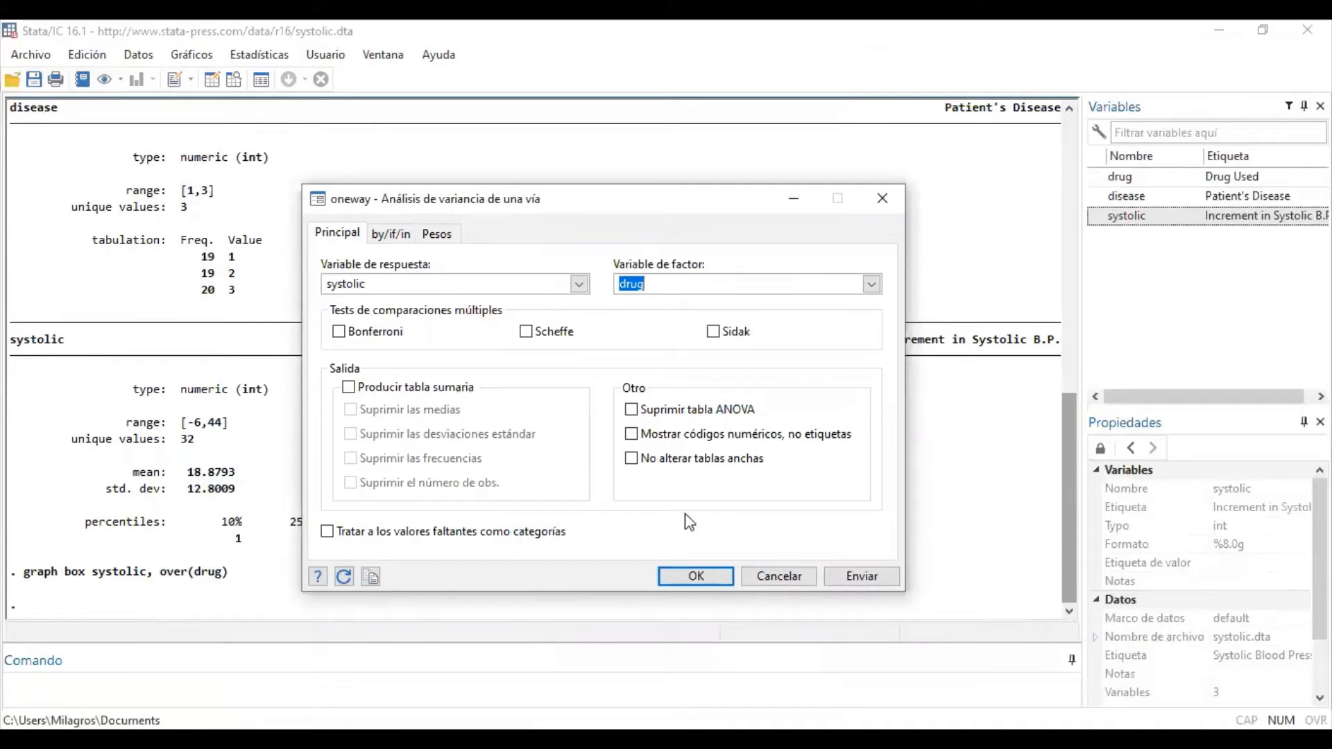
{"action": "left_click", "coordinate": [863, 578]}
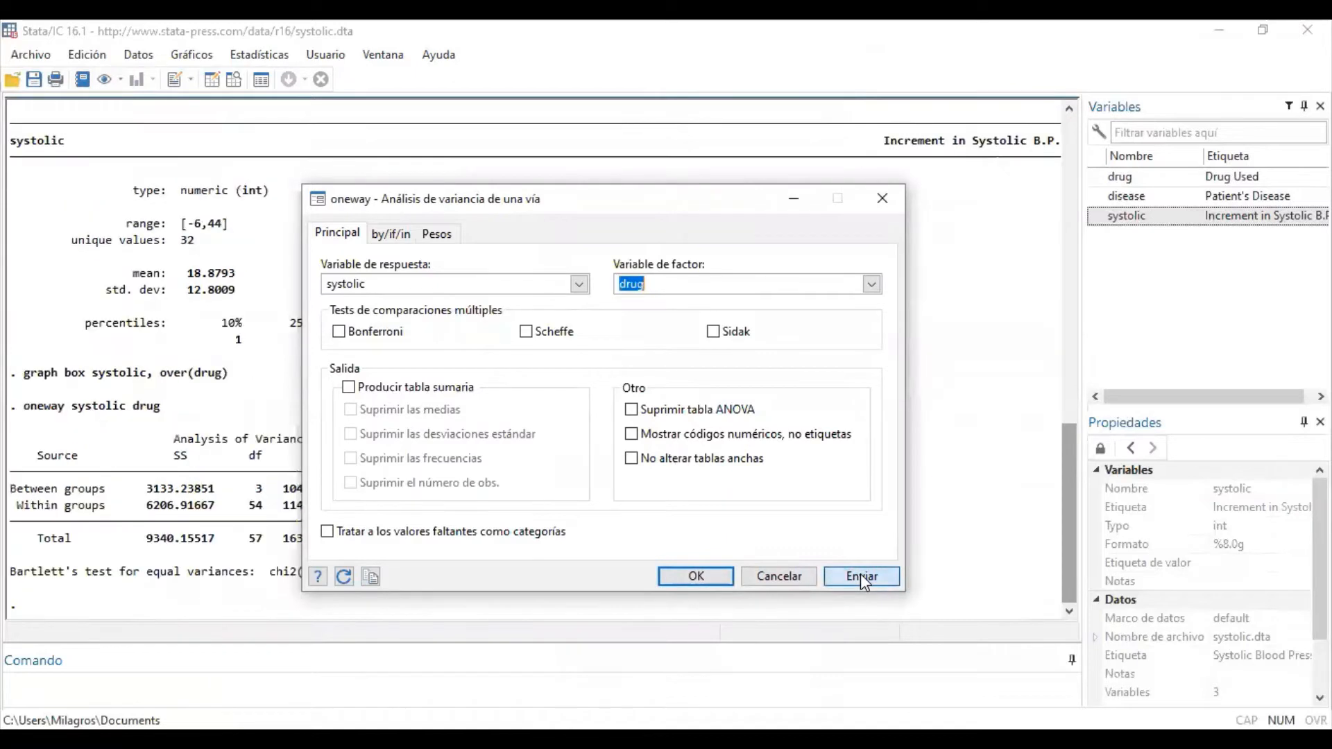
Minimize the one-way ANOVA dialog and examine the oneway command, its two variables and the between-groups p-value in the results
{"action": "left_click", "coordinate": [793, 200]}
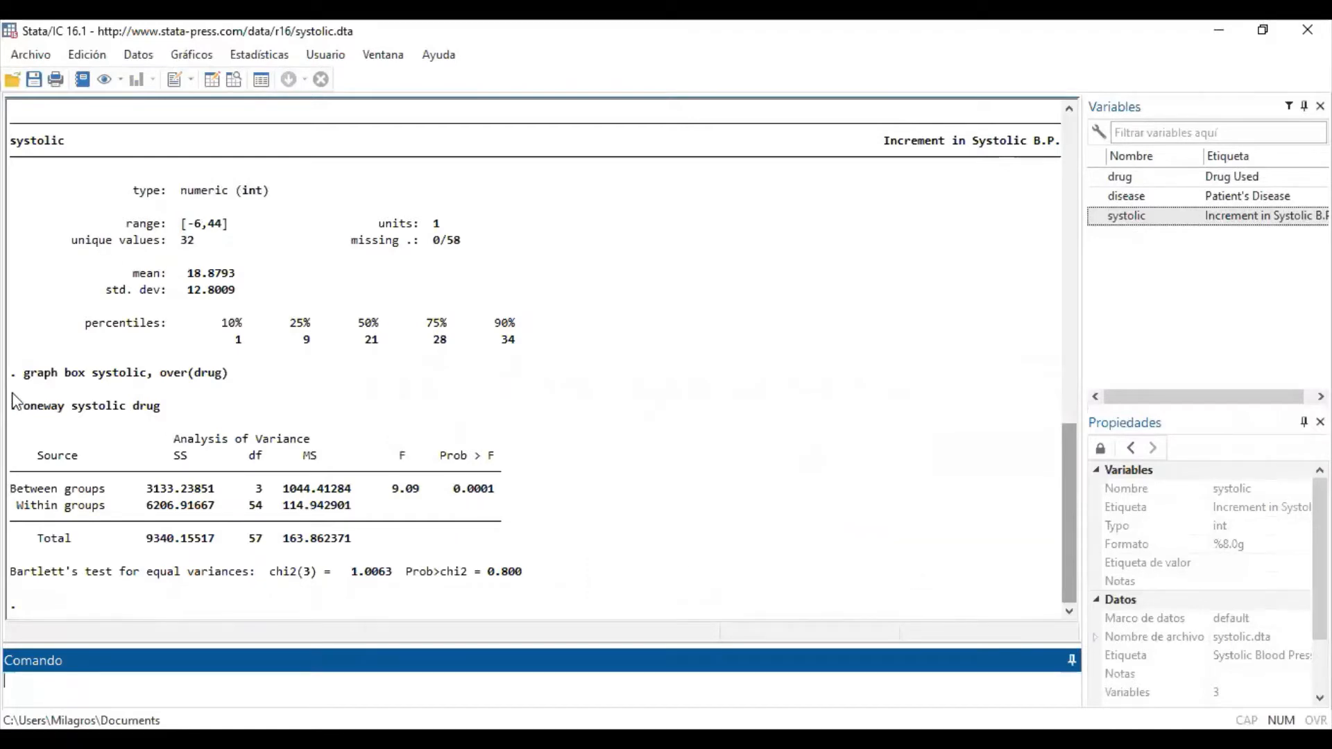
{"action": "left_click_drag", "start_coordinate": [24, 408], "coordinate": [158, 414]}
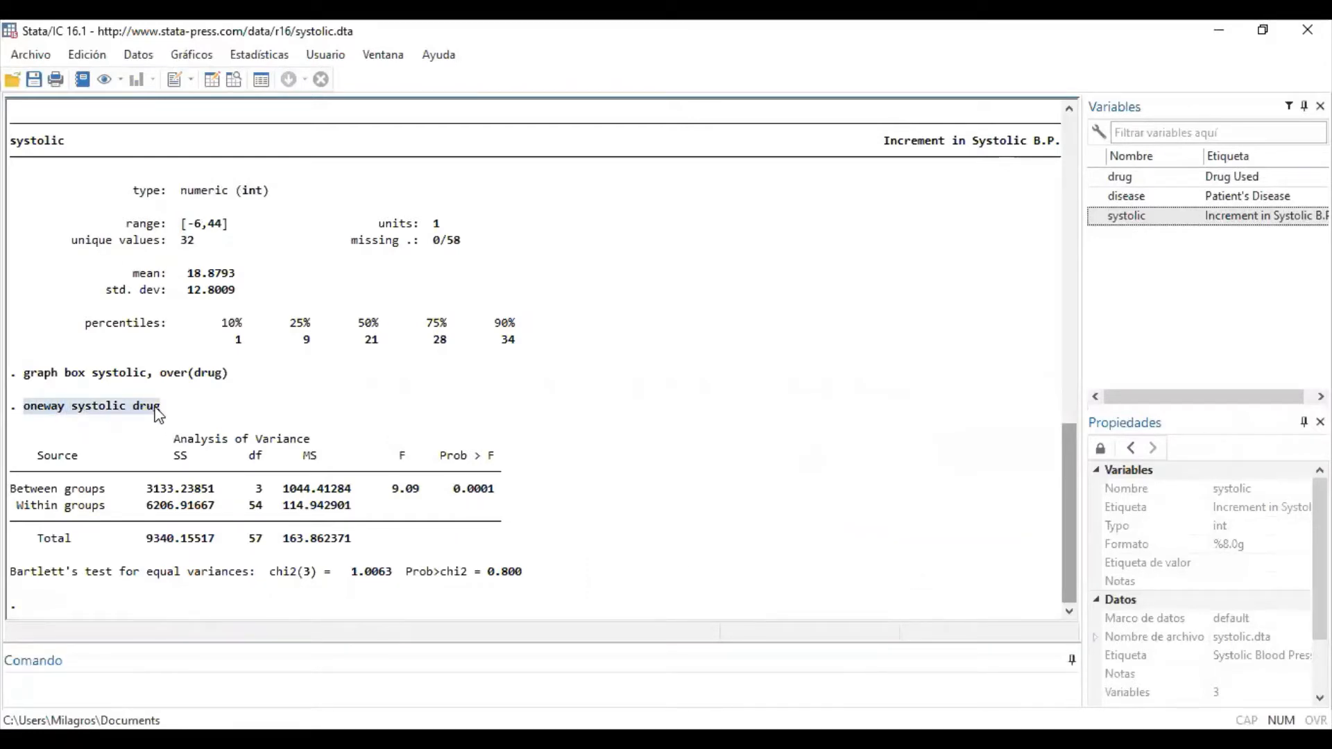
{"action": "left_click", "coordinate": [83, 415]}
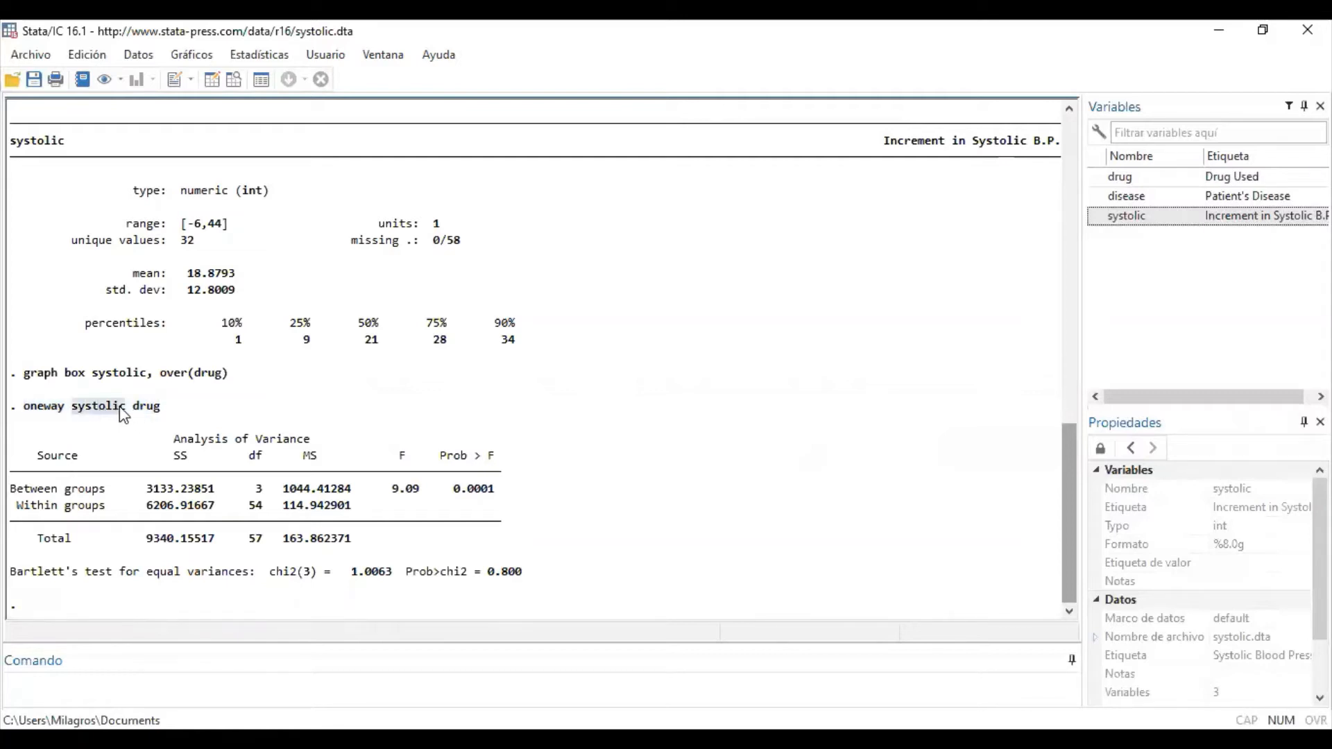
{"action": "left_click_drag", "start_coordinate": [133, 415], "coordinate": [160, 415]}
{"action": "left_click_drag", "start_coordinate": [454, 490], "coordinate": [493, 491]}
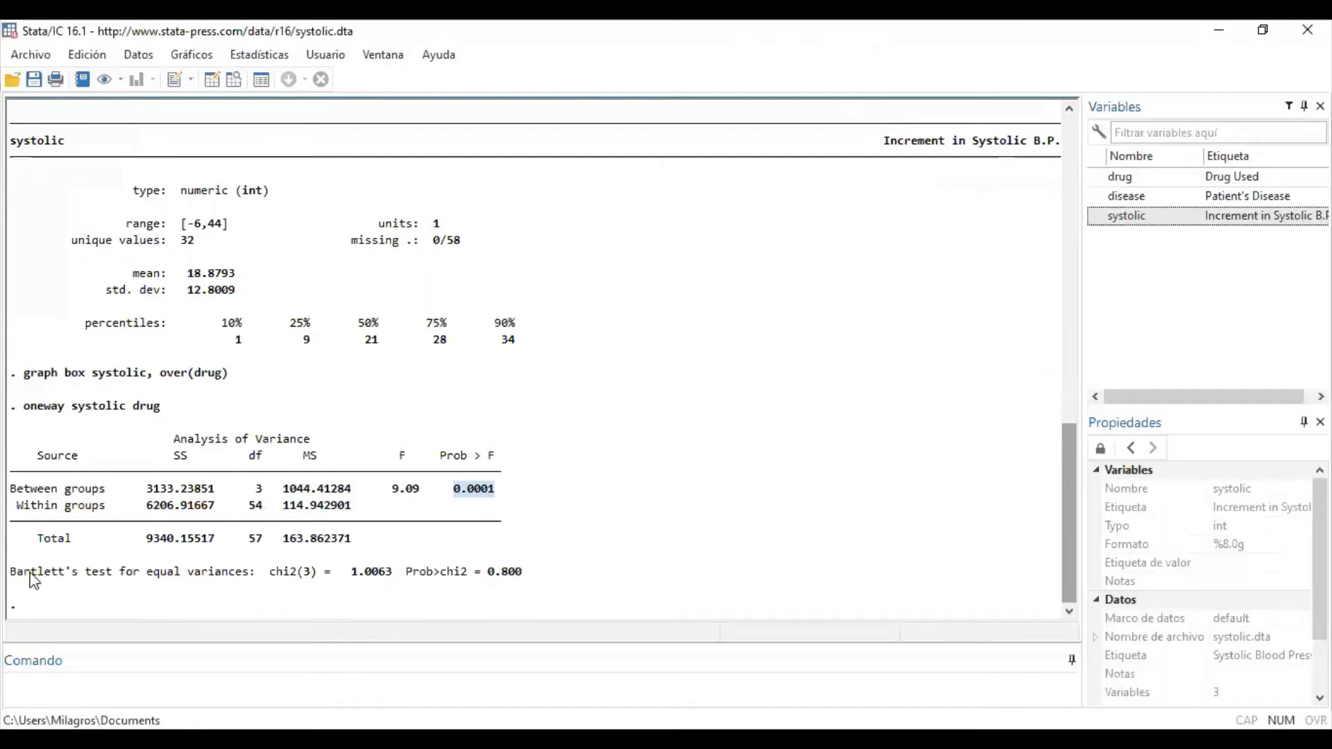
Examine Bartlett's test for equal variances, including its chi-squared statistic and probability, and compare it with the ANOVA p-value
{"action": "left_click_drag", "start_coordinate": [19, 571], "coordinate": [247, 584]}
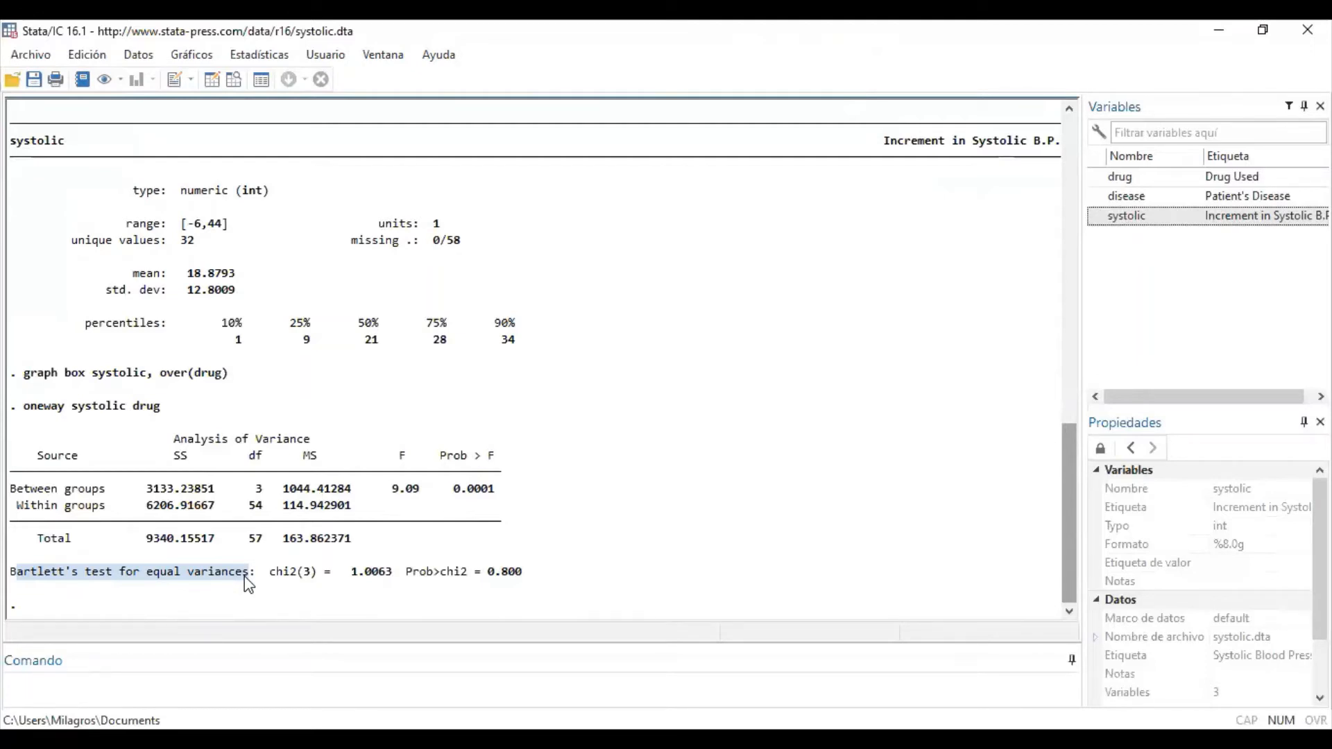
{"action": "left_click_drag", "start_coordinate": [271, 575], "coordinate": [314, 571]}
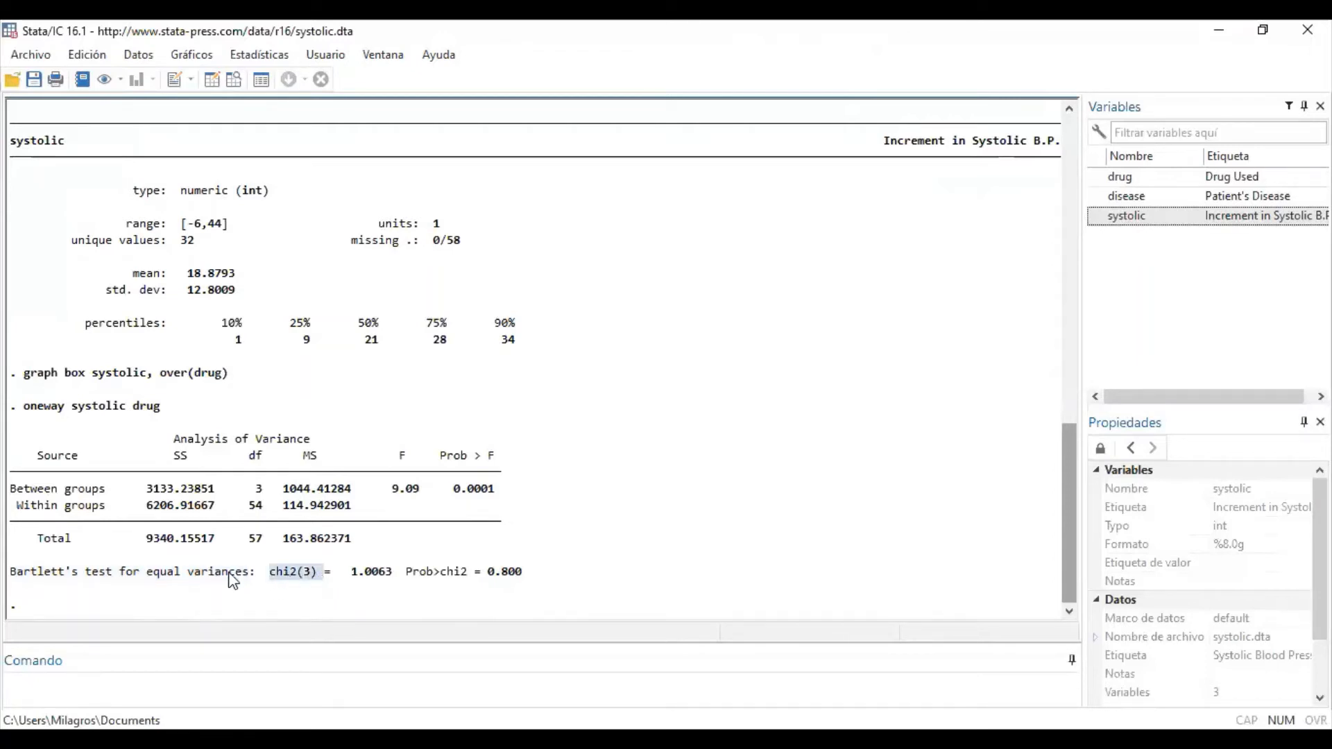
{"action": "left_click_drag", "start_coordinate": [99, 575], "coordinate": [252, 578]}
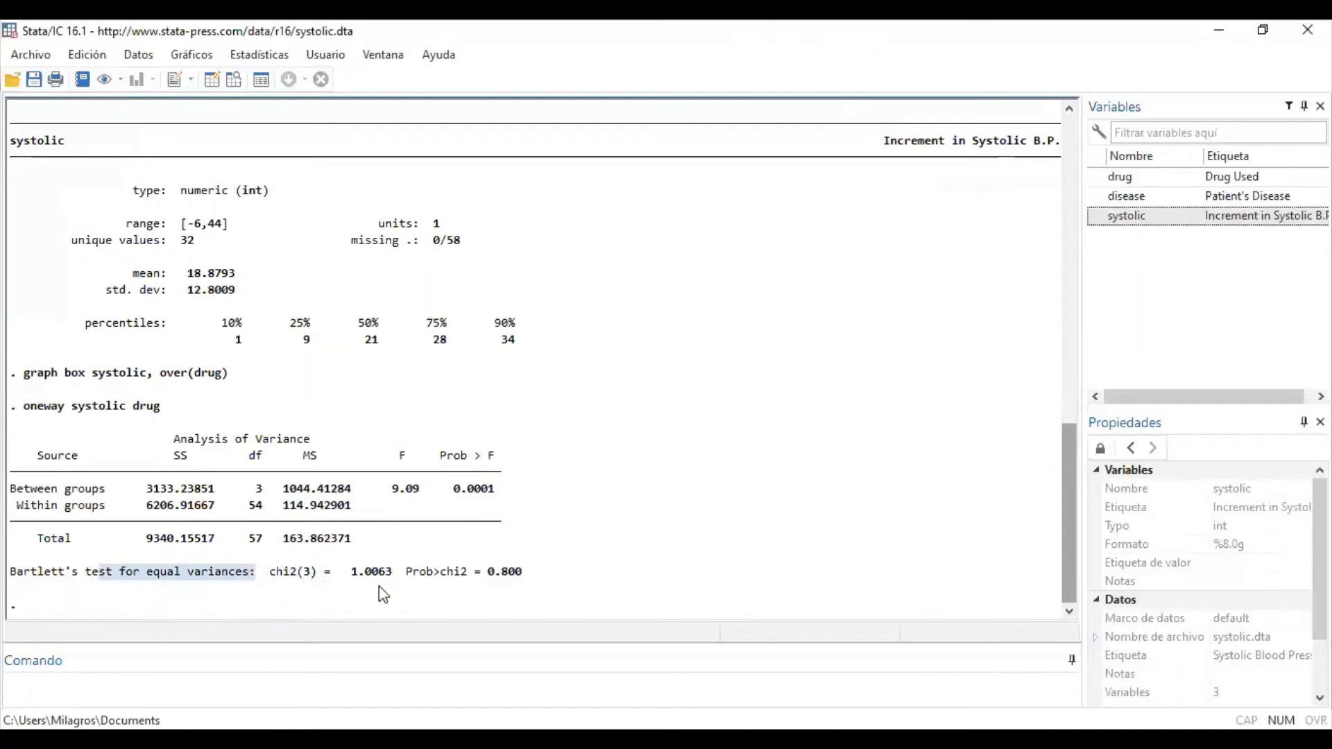
{"action": "left_click_drag", "start_coordinate": [412, 573], "coordinate": [522, 576]}
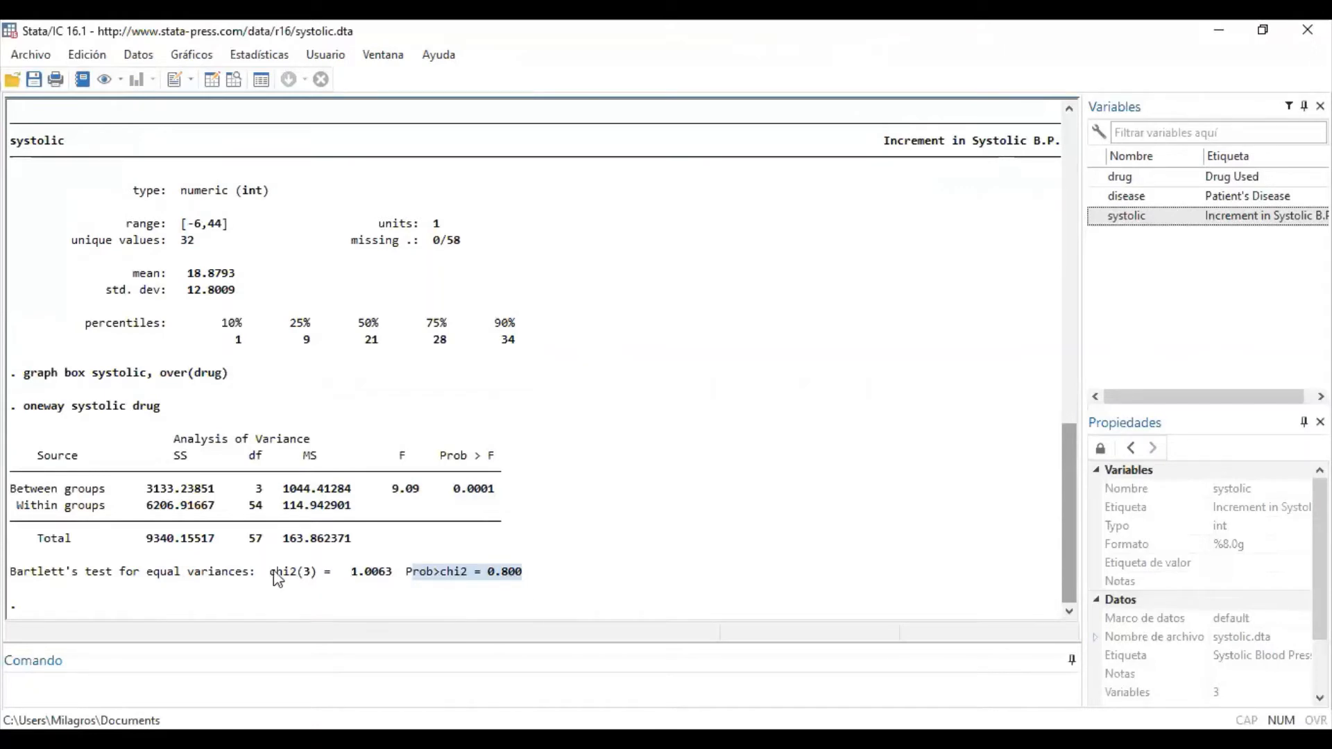
{"action": "left_click_drag", "start_coordinate": [148, 576], "coordinate": [246, 576]}
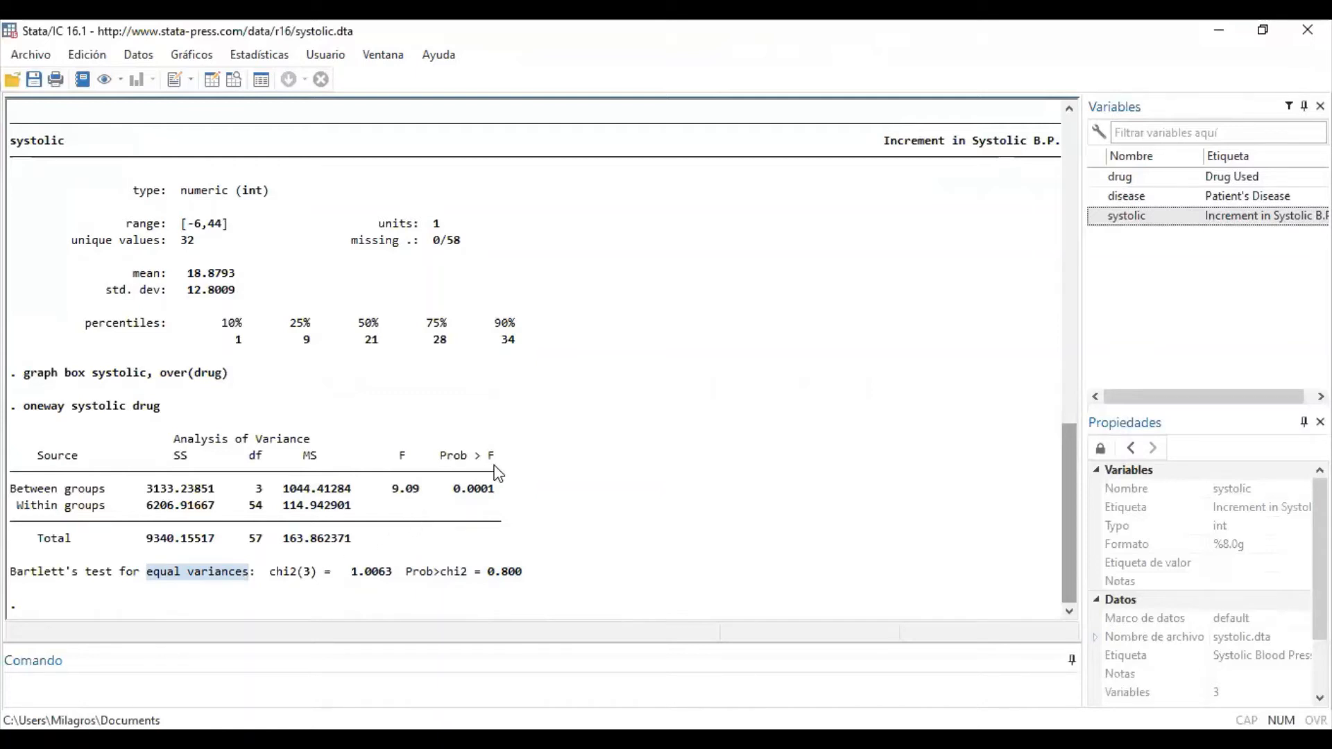
{"action": "left_click_drag", "start_coordinate": [448, 489], "coordinate": [491, 495]}
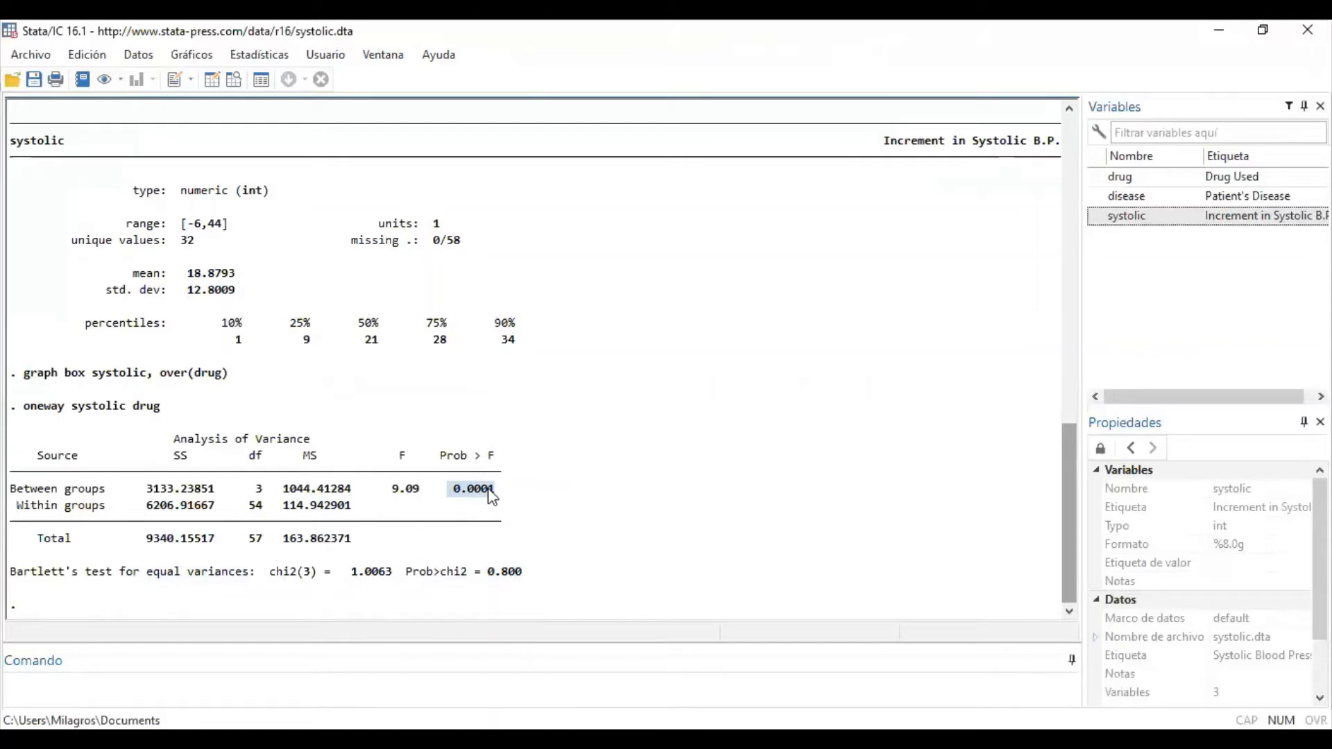
Rerun the one-way ANOVA of systolic by drug with Bonferroni multiple comparisons and a summary table
{"action": "left_click", "coordinate": [270, 55]}
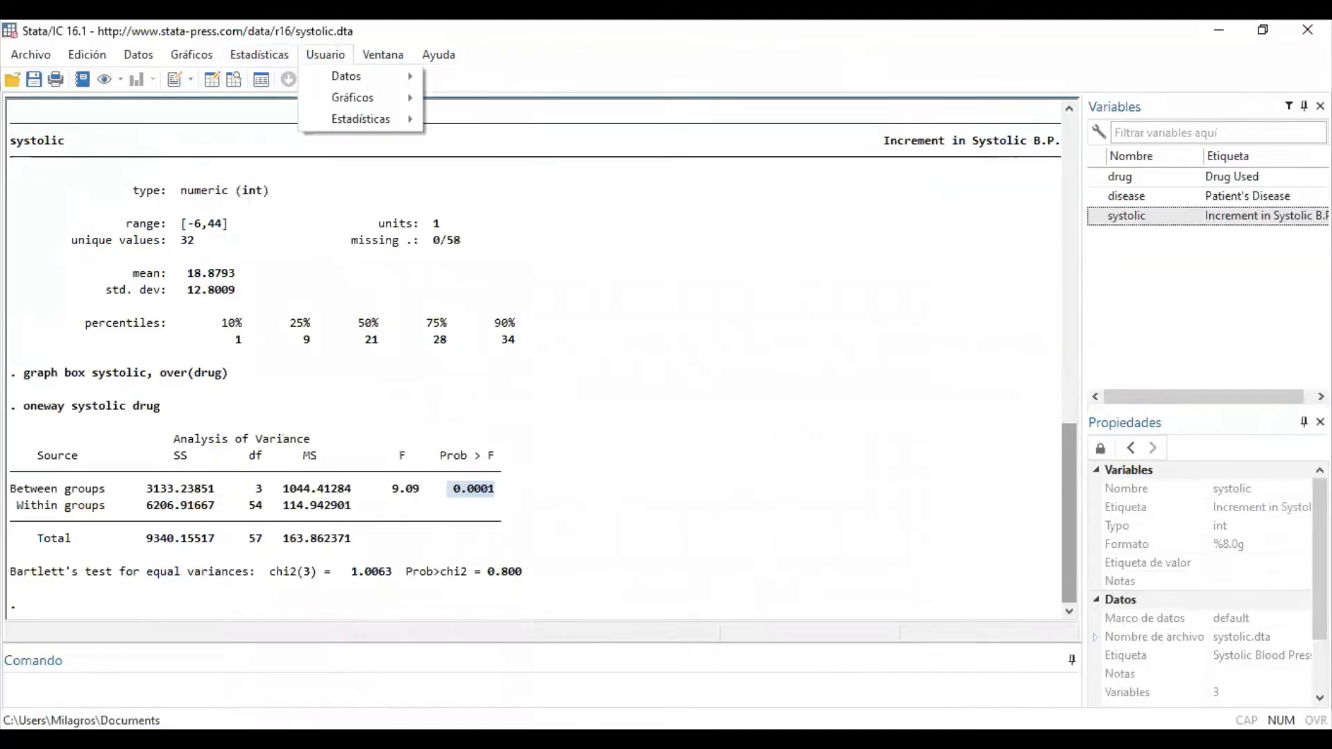
{"action": "key", "text": "alt+Tab"}
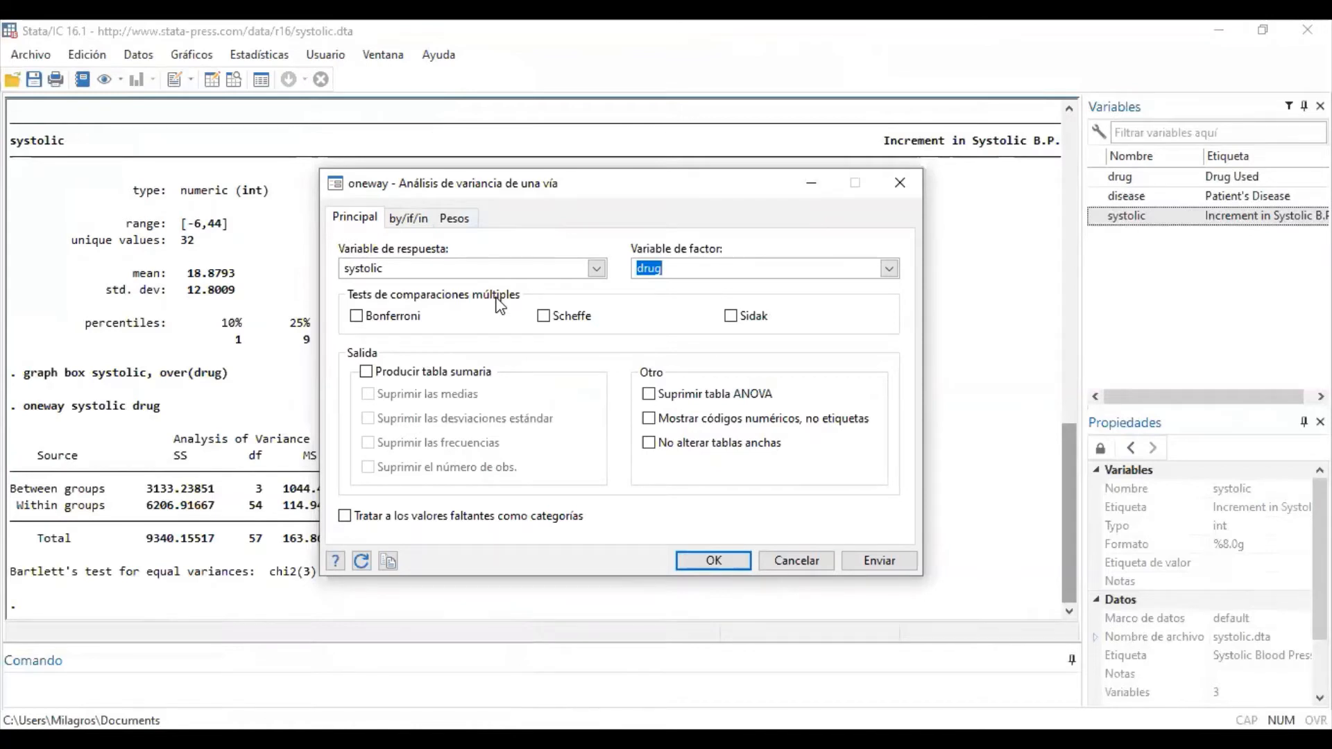
{"action": "left_click", "coordinate": [357, 318]}
{"action": "left_click", "coordinate": [366, 373]}
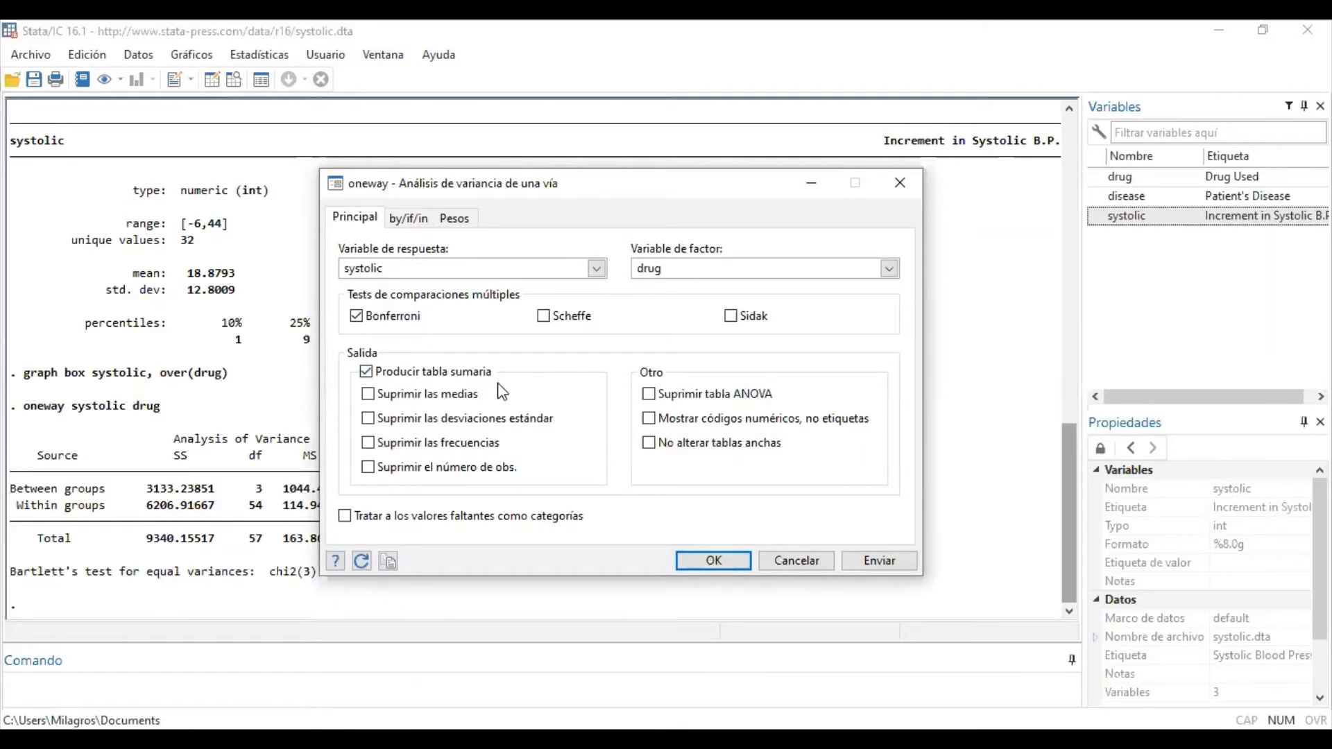
{"action": "left_click", "coordinate": [726, 560]}
Review the new output: the command, summary table by drug, ANOVA table, Bonferroni comparisons and Bartlett's test
{"action": "left_click_drag", "start_coordinate": [1064, 564], "coordinate": [1073, 536]}
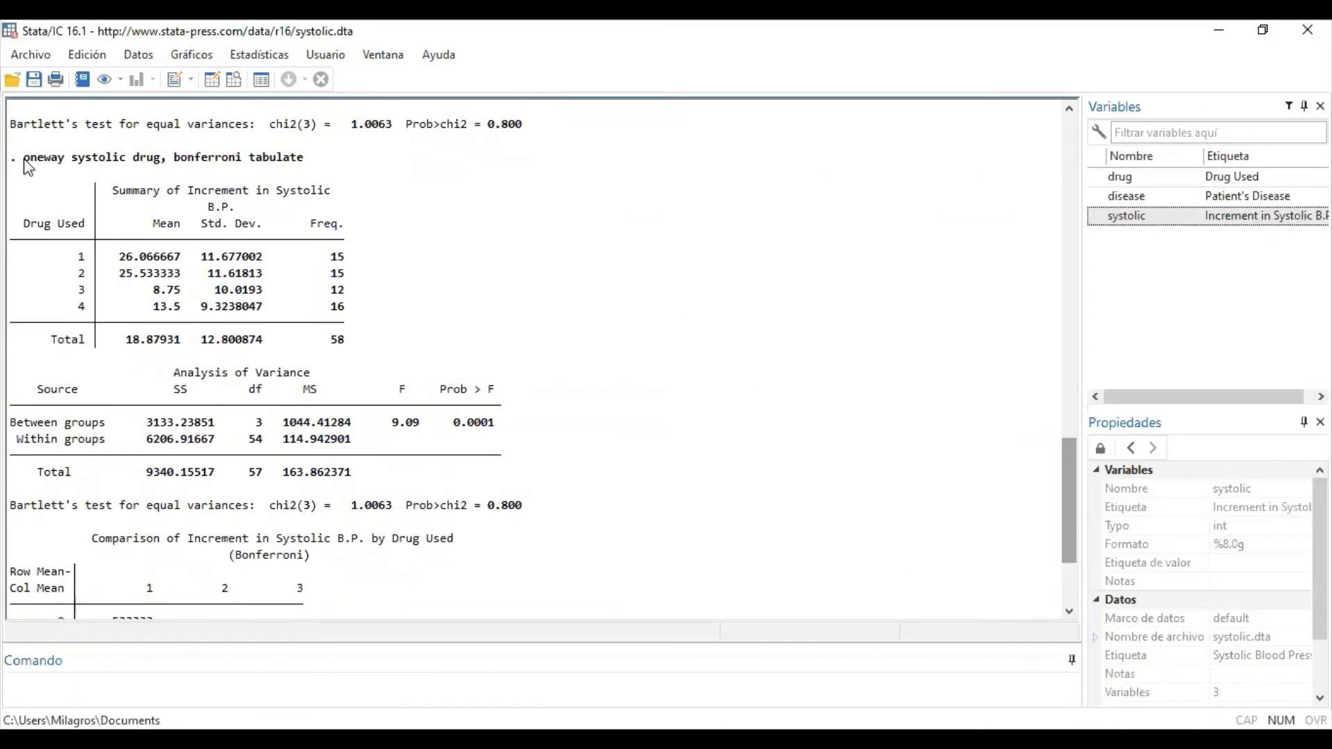
{"action": "left_click_drag", "start_coordinate": [25, 161], "coordinate": [308, 170]}
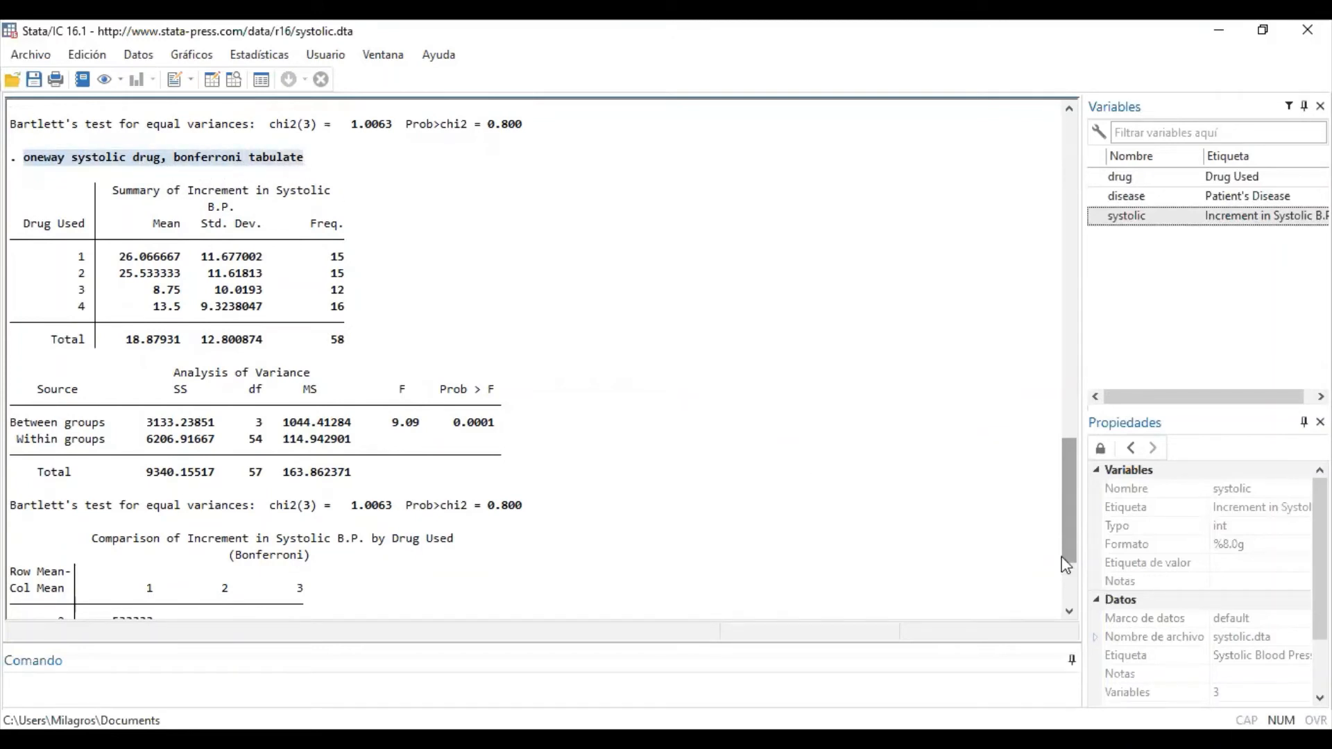
{"action": "left_click_drag", "start_coordinate": [1067, 524], "coordinate": [1066, 535]}
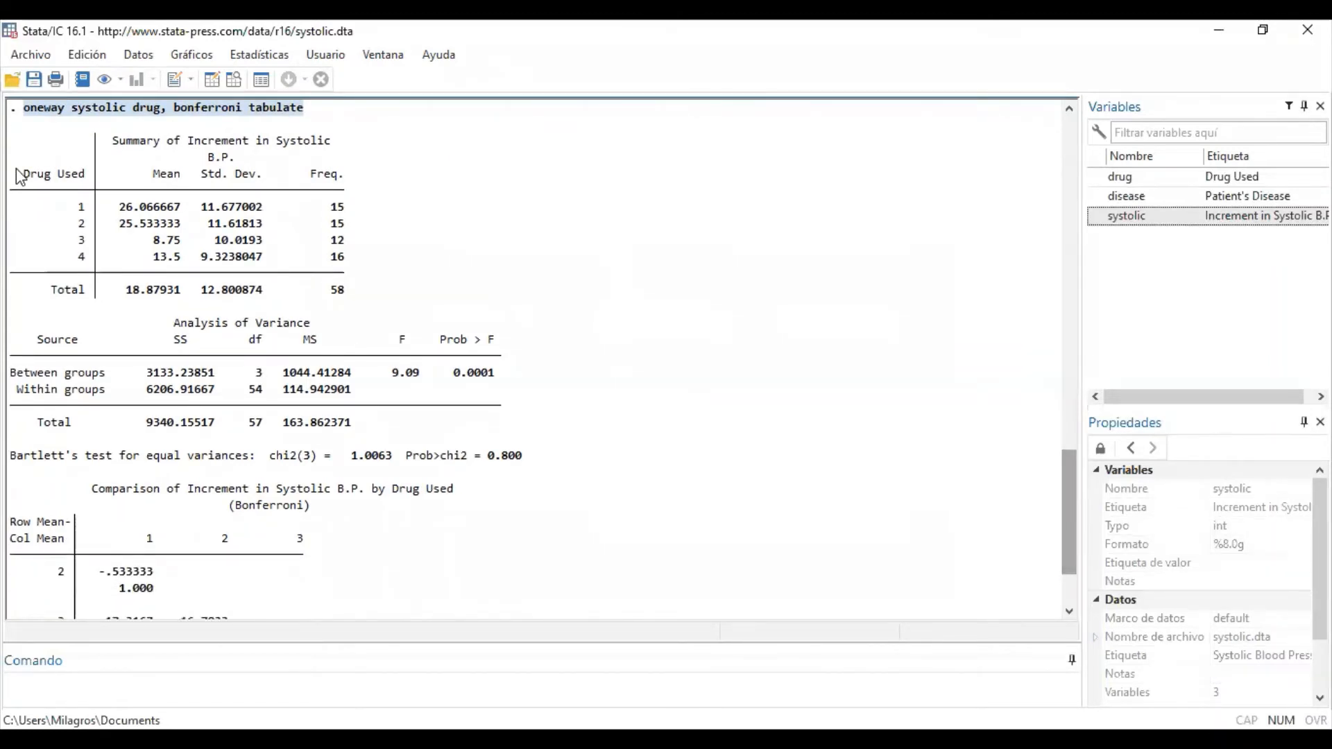
{"action": "left_click_drag", "start_coordinate": [15, 169], "coordinate": [347, 303]}
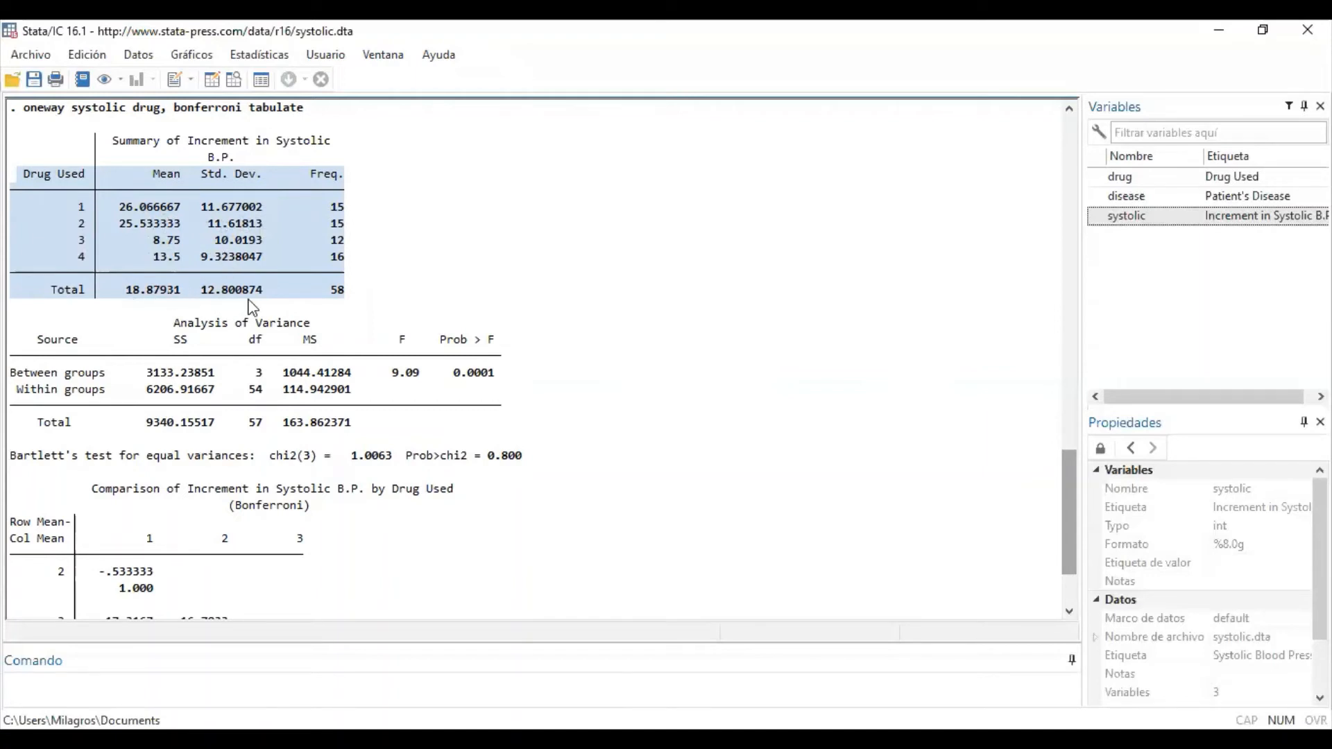
{"action": "left_click_drag", "start_coordinate": [1072, 538], "coordinate": [1046, 557]}
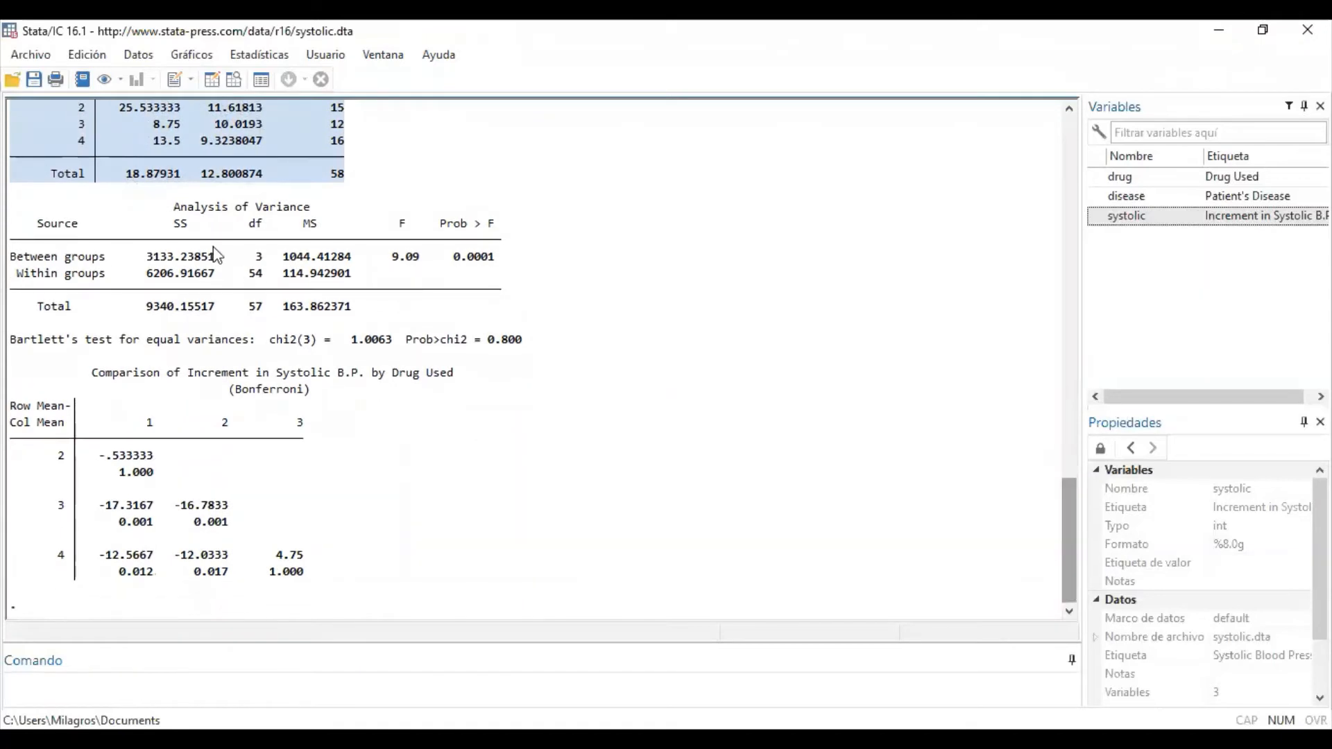
{"action": "left_click_drag", "start_coordinate": [161, 201], "coordinate": [467, 321]}
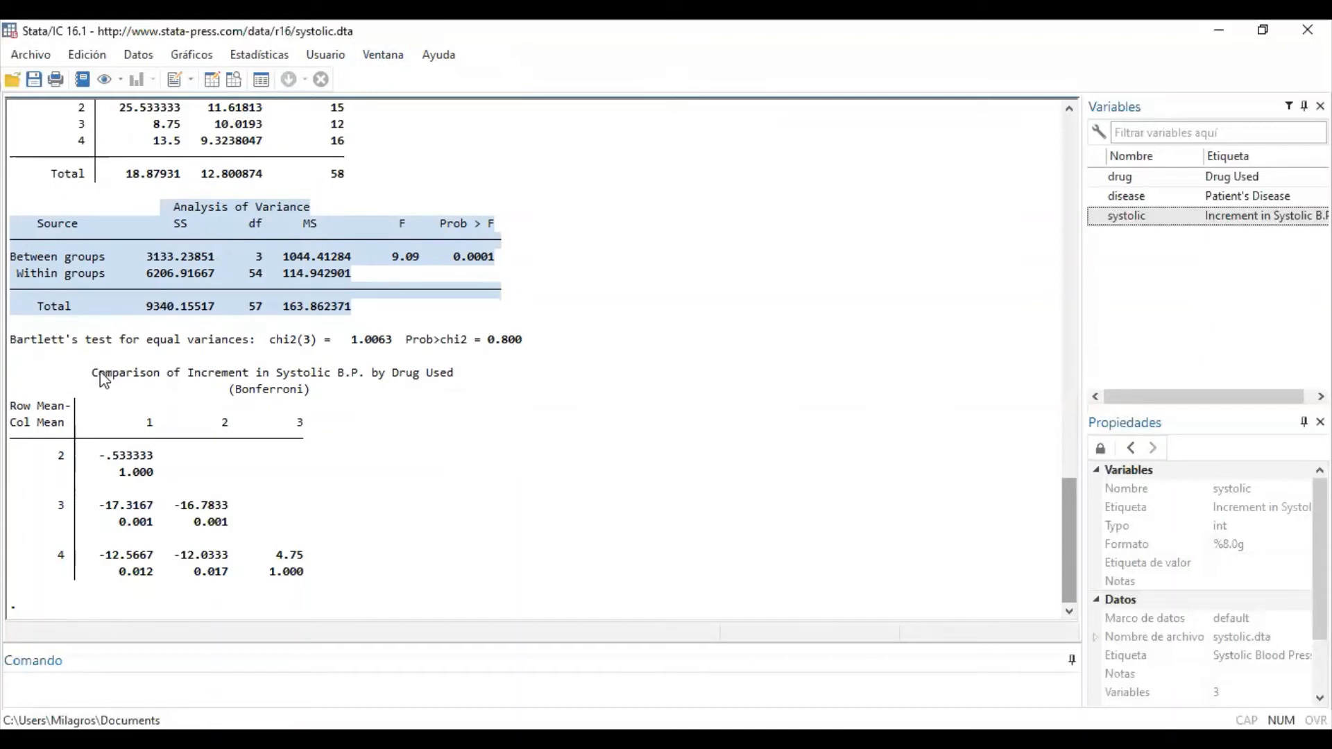
{"action": "left_click_drag", "start_coordinate": [92, 375], "coordinate": [303, 582]}
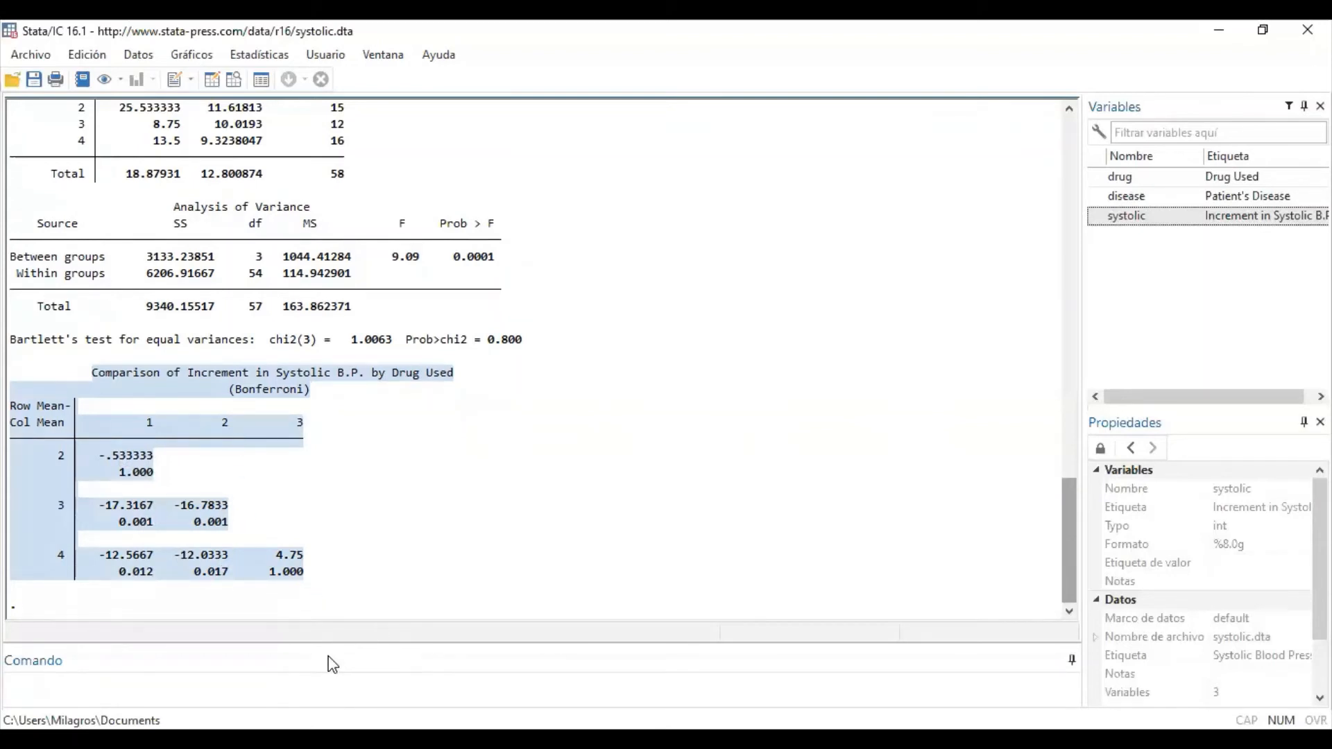
{"action": "left_click", "coordinate": [308, 680]}
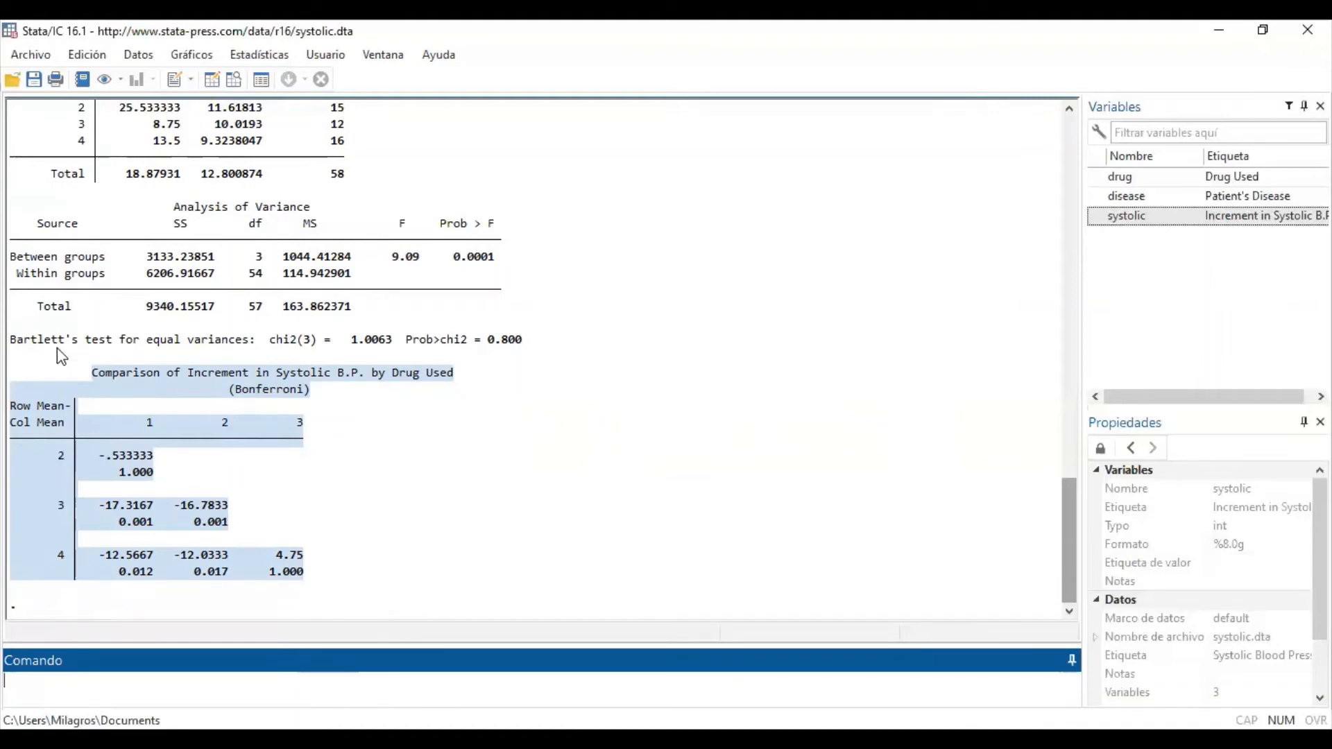
{"action": "left_click_drag", "start_coordinate": [24, 340], "coordinate": [519, 353]}
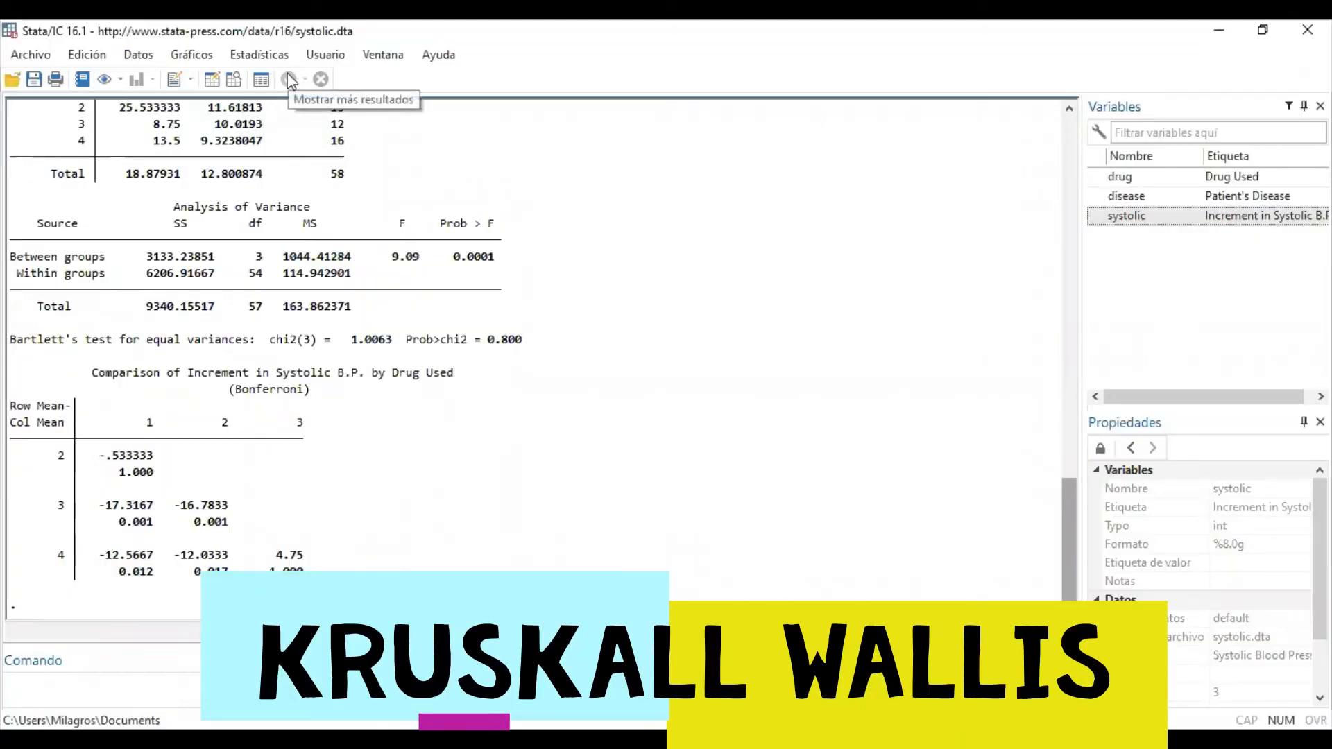
Run the Kruskal-Wallis rank test with systolic as the response variable and drug as the variable defining the groups
{"action": "left_click", "coordinate": [268, 56]}
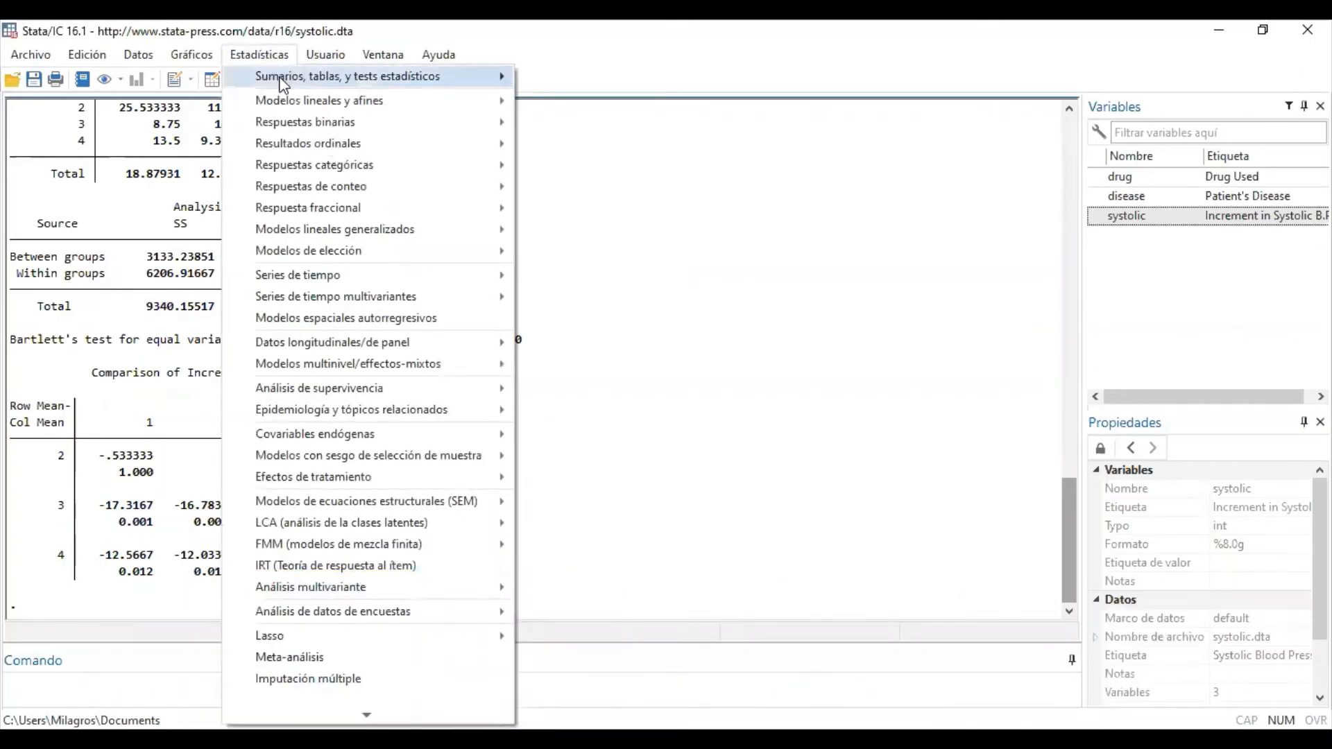
{"action": "mouse_move", "coordinate": [284, 84]}
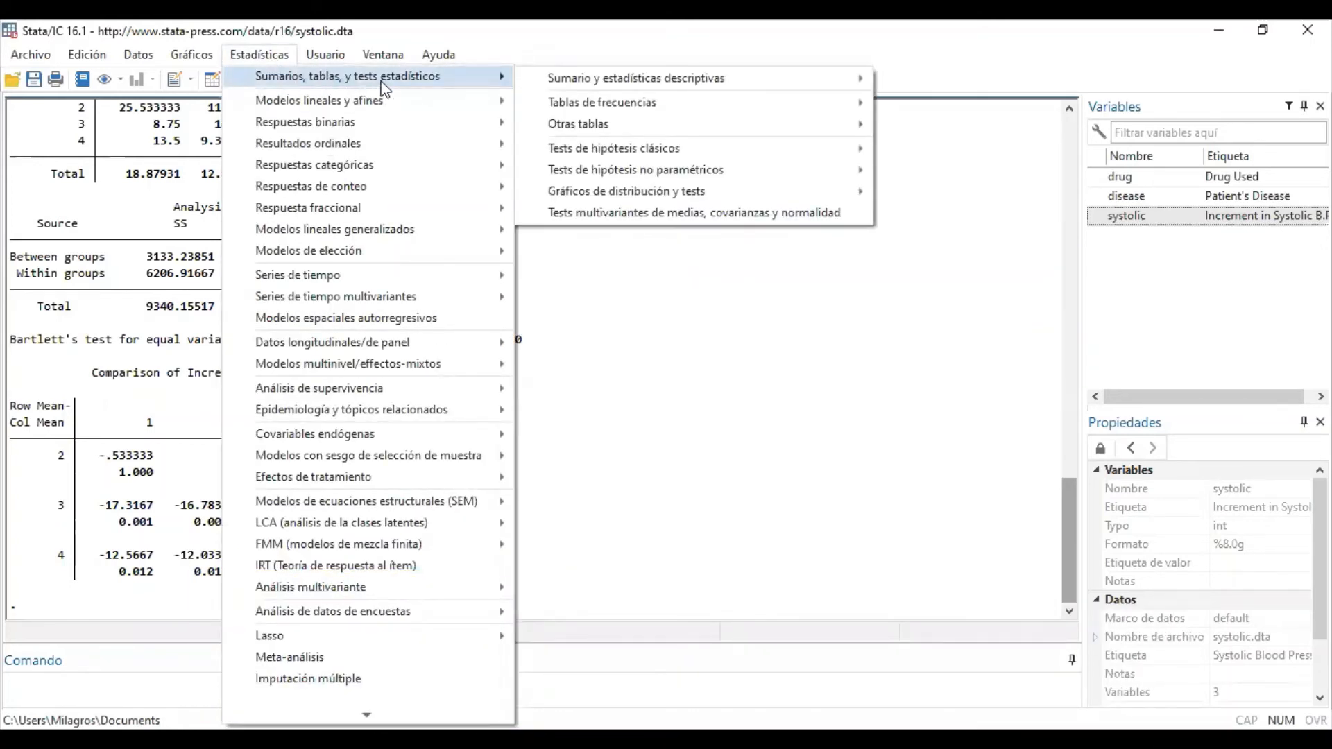
{"action": "mouse_move", "coordinate": [613, 148]}
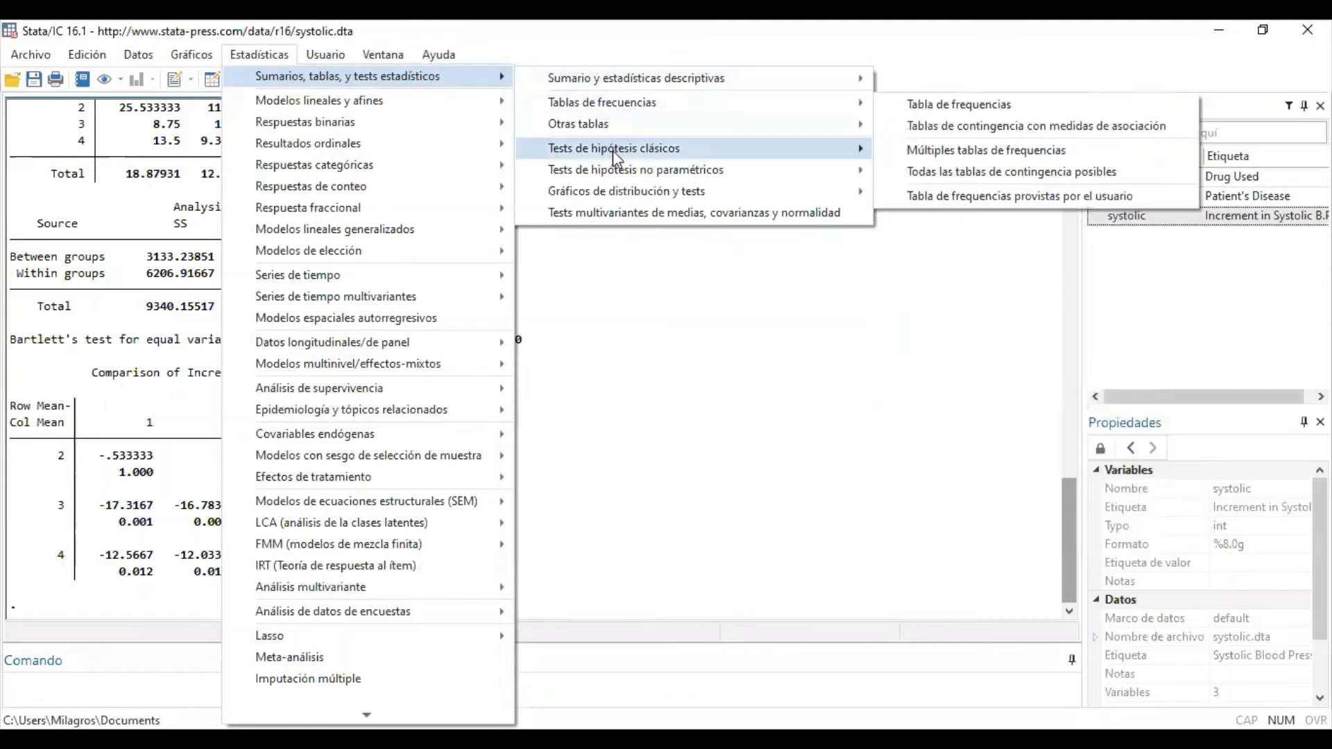
{"action": "mouse_move", "coordinate": [630, 173]}
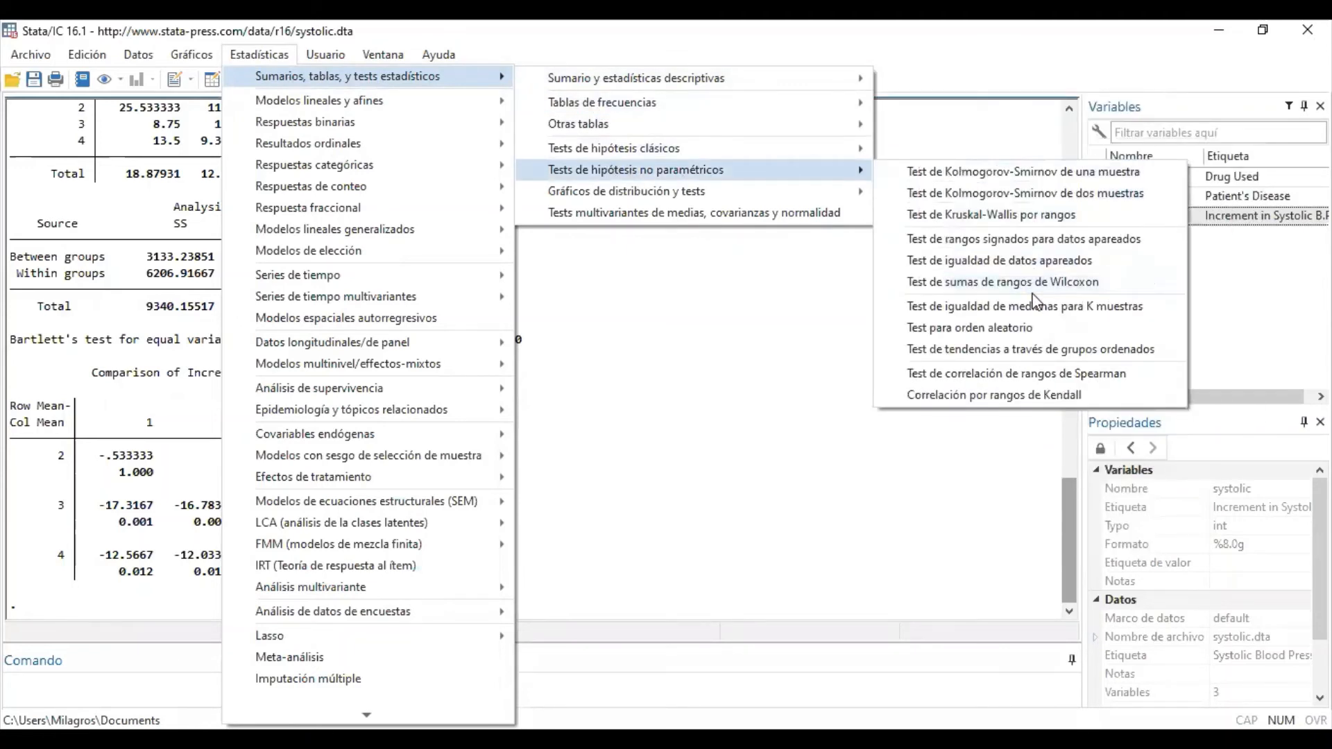
{"action": "left_click", "coordinate": [1036, 221]}
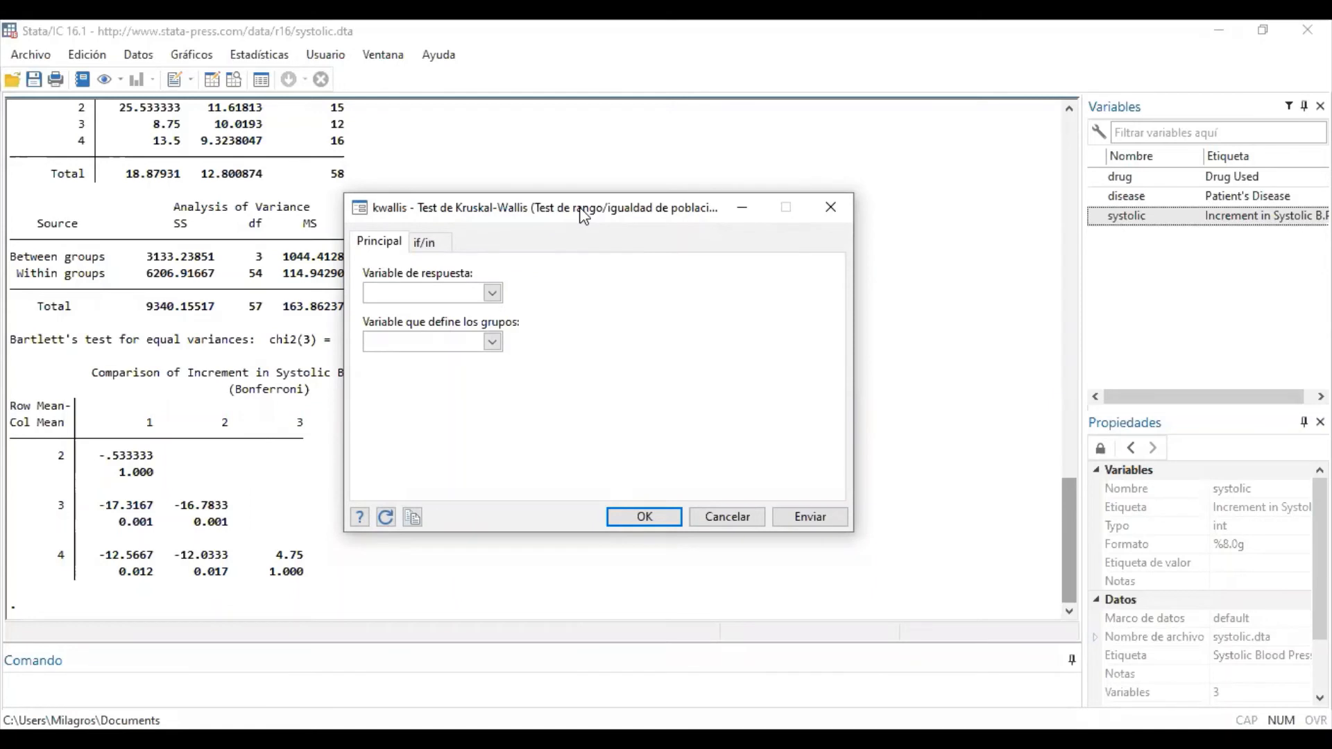
{"action": "left_click_drag", "start_coordinate": [580, 209], "coordinate": [657, 211]}
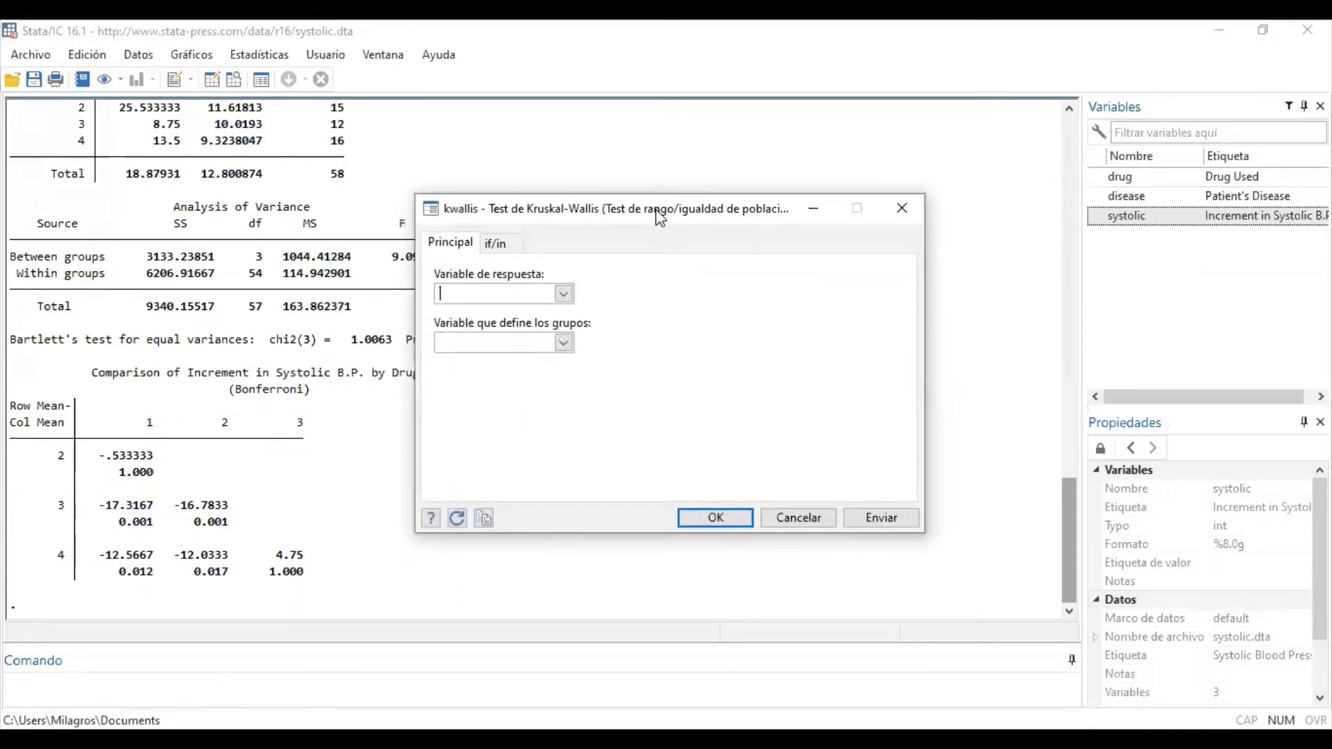
{"action": "left_click", "coordinate": [564, 296]}
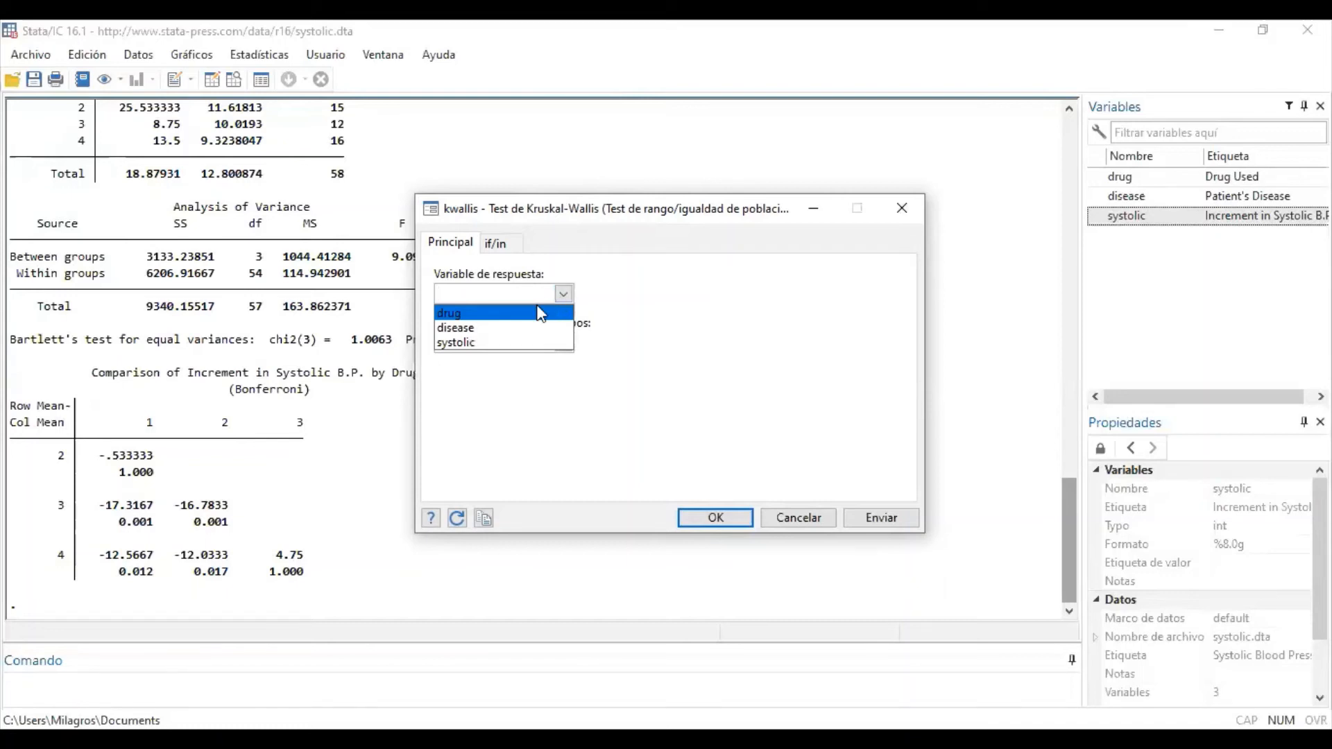
{"action": "left_click", "coordinate": [503, 342]}
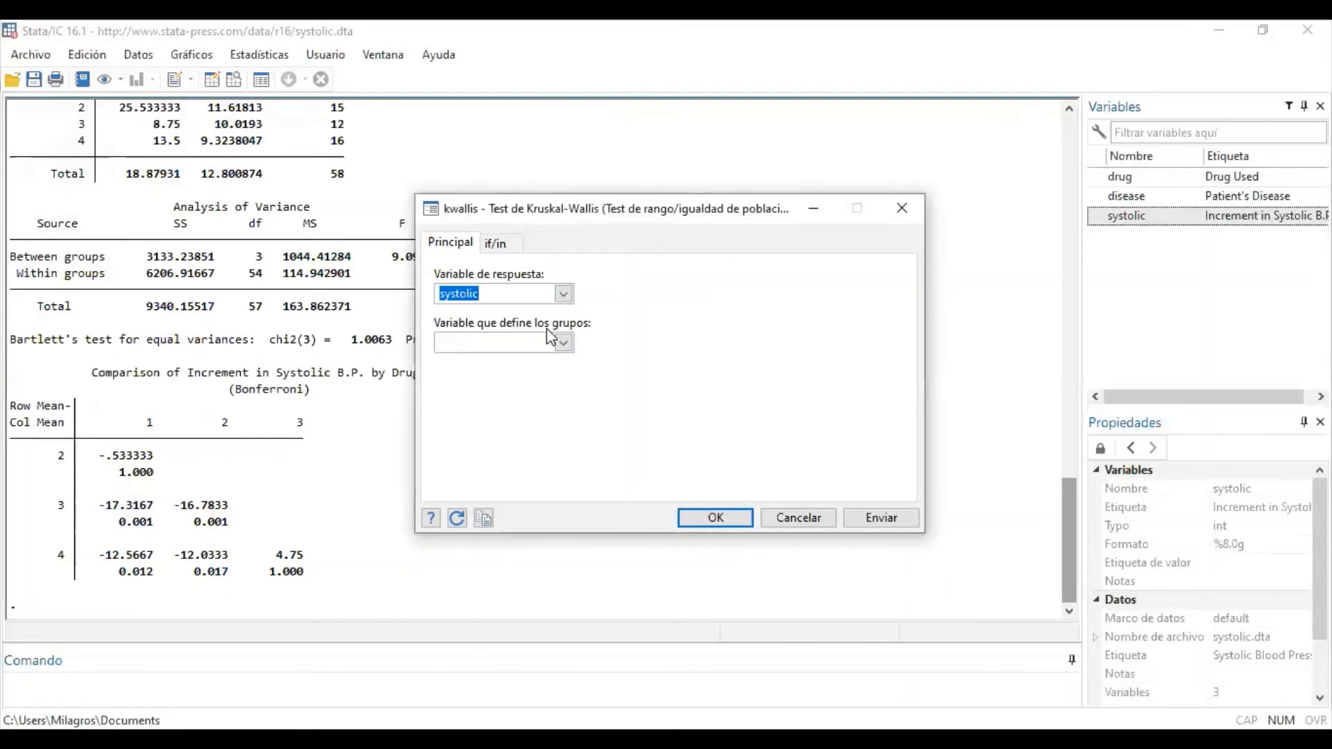
{"action": "left_click", "coordinate": [560, 342]}
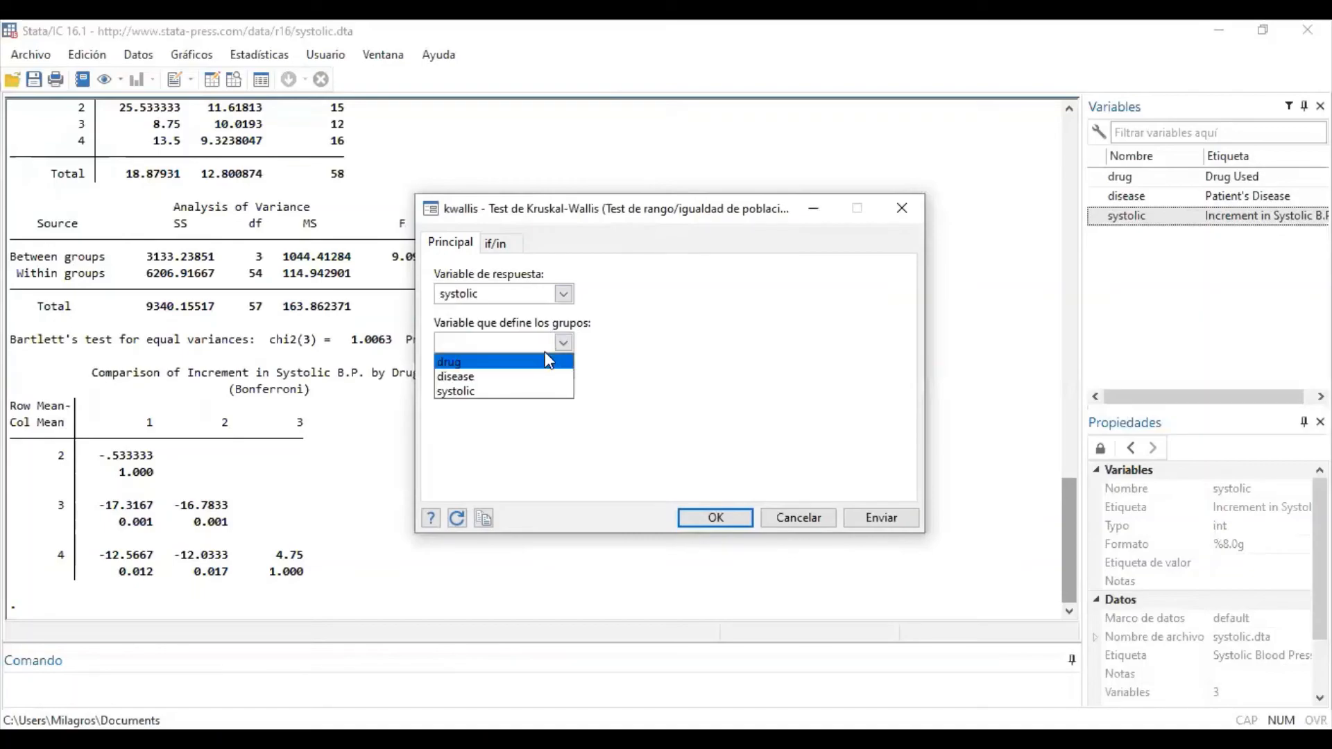
{"action": "left_click", "coordinate": [520, 362]}
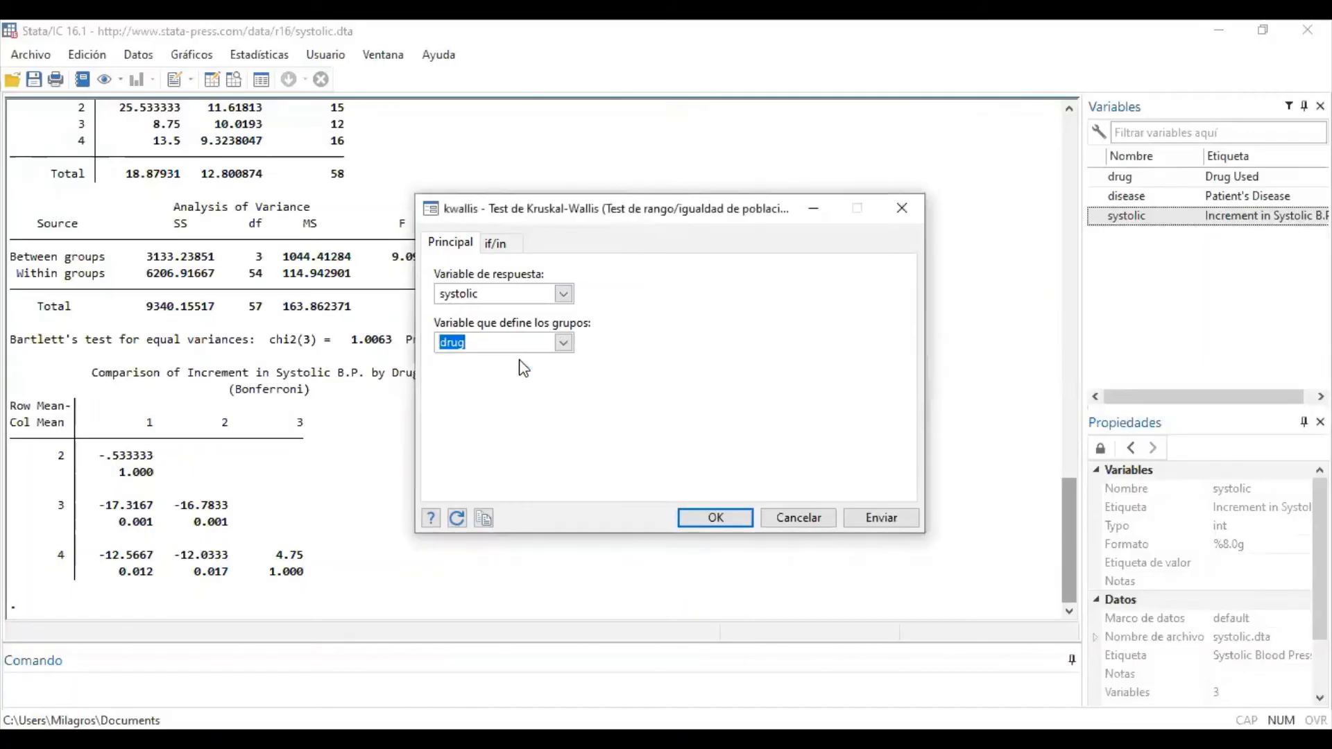
{"action": "left_click", "coordinate": [700, 513]}
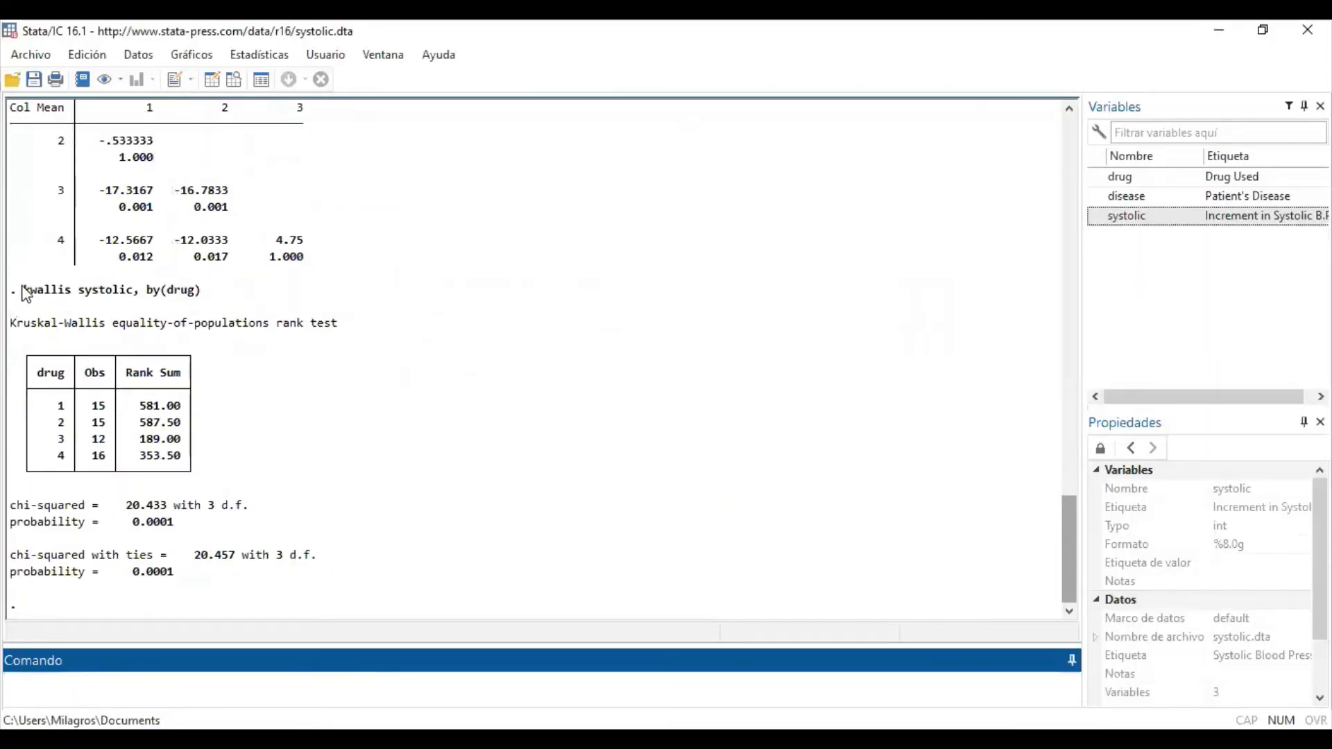
Review the Kruskal-Wallis command, its by(drug) grouping option and the probability adjusted for ties
{"action": "left_click_drag", "start_coordinate": [18, 291], "coordinate": [203, 300]}
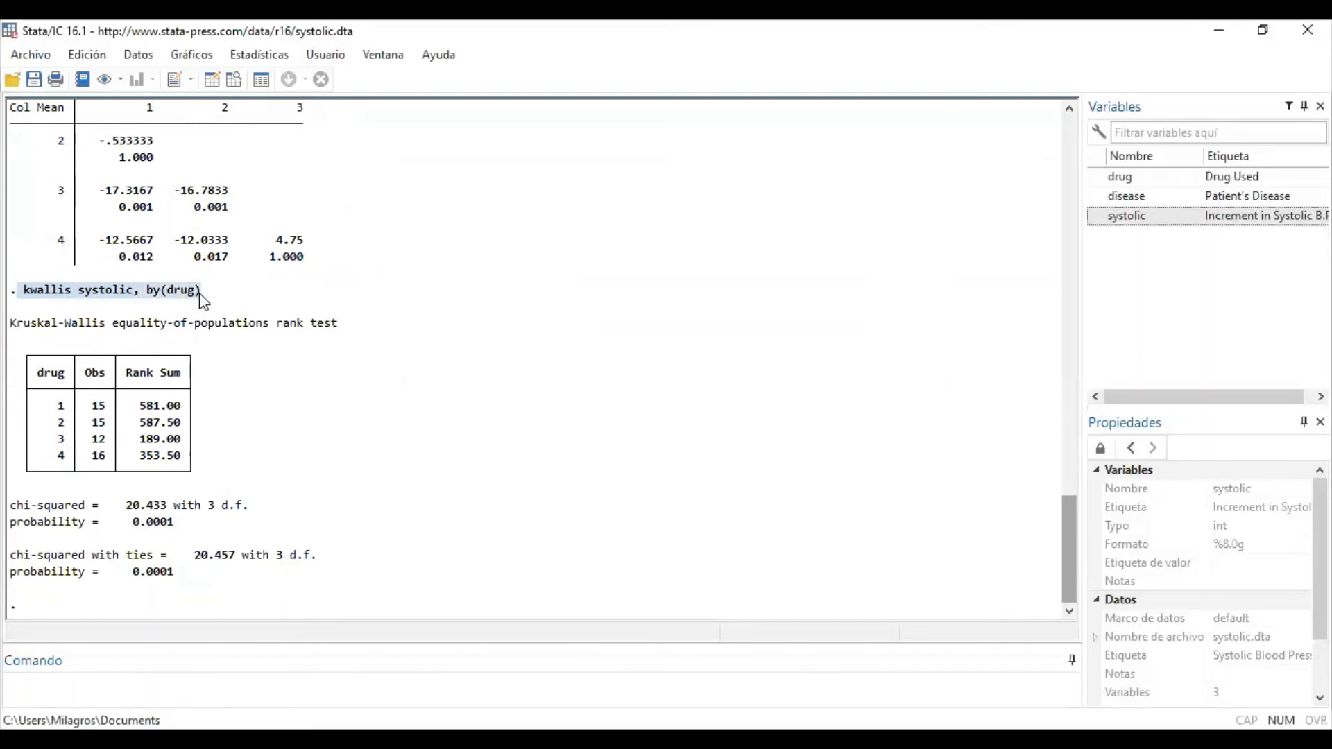
{"action": "left_click", "coordinate": [203, 299]}
{"action": "left_click_drag", "start_coordinate": [170, 299], "coordinate": [148, 298]}
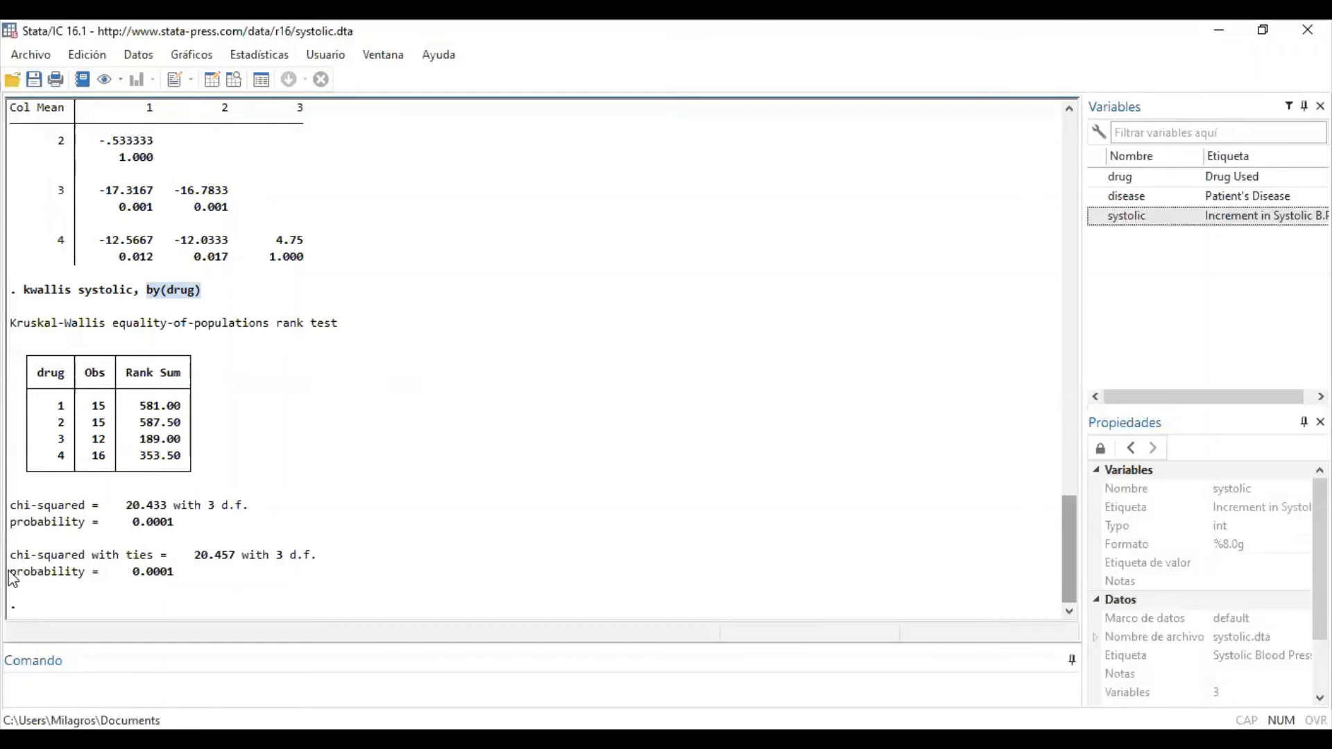
{"action": "left_click_drag", "start_coordinate": [11, 573], "coordinate": [184, 586]}
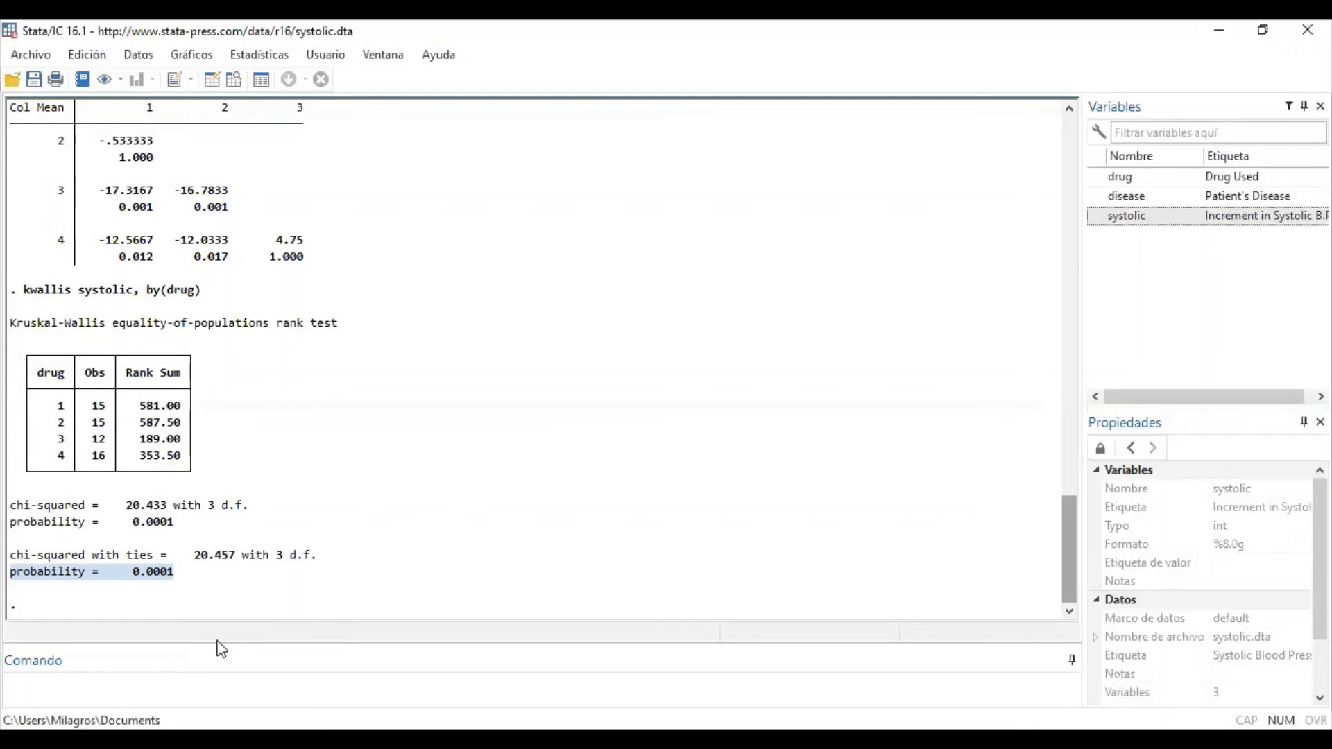
Compare drugs 1 and 2 by running "kwallis systolic if drug==1 | drug==2, by(drug)", and check the tie-adjusted probability
{"action": "left_click", "coordinate": [201, 298]}
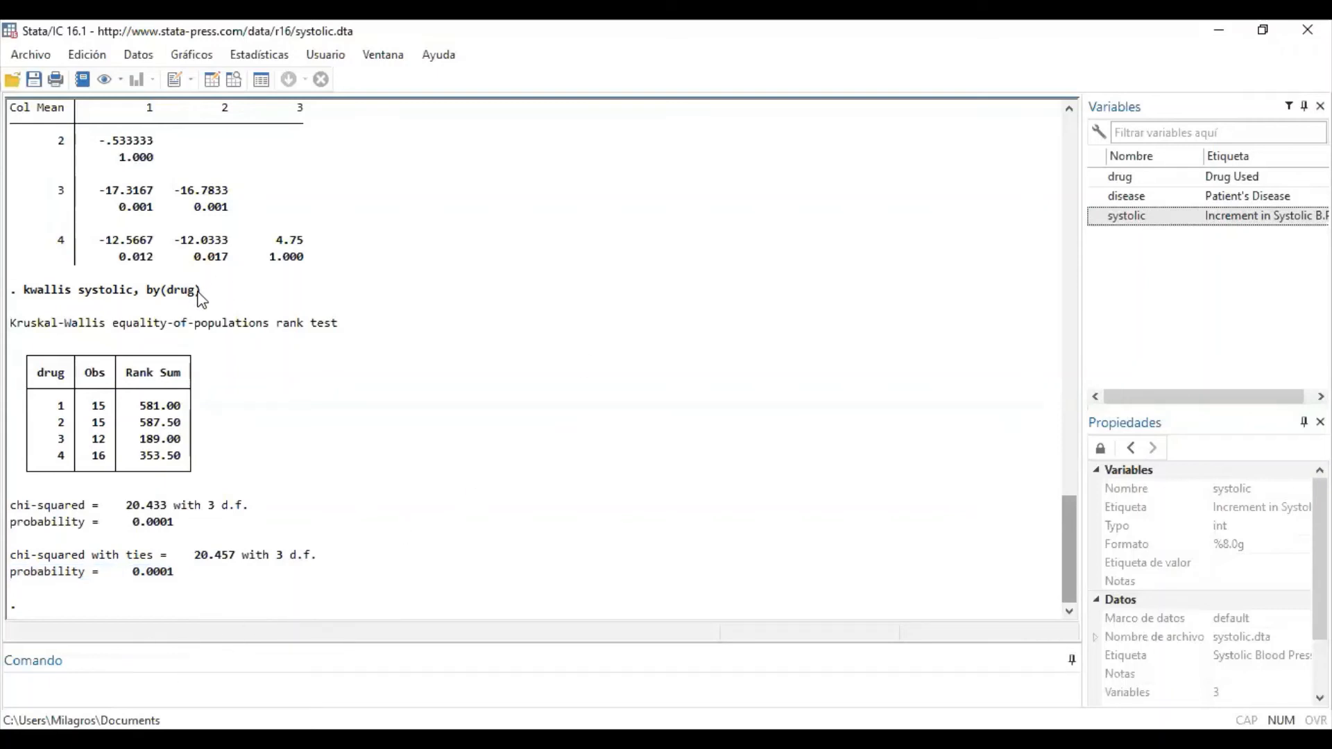
{"action": "left_click_drag", "start_coordinate": [202, 299], "coordinate": [28, 299]}
{"action": "key", "text": "ctrl+c"}
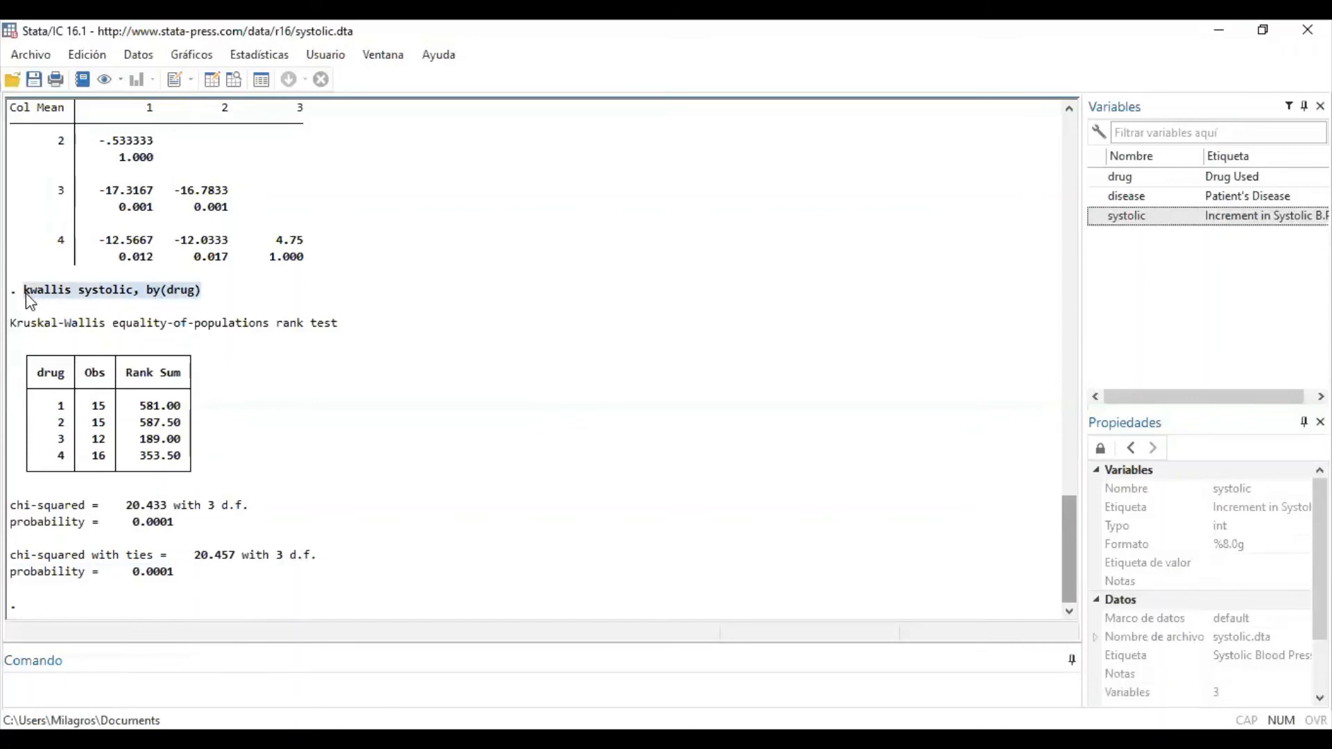
{"action": "left_click", "coordinate": [149, 692]}
{"action": "key", "text": "ctrl+v"}
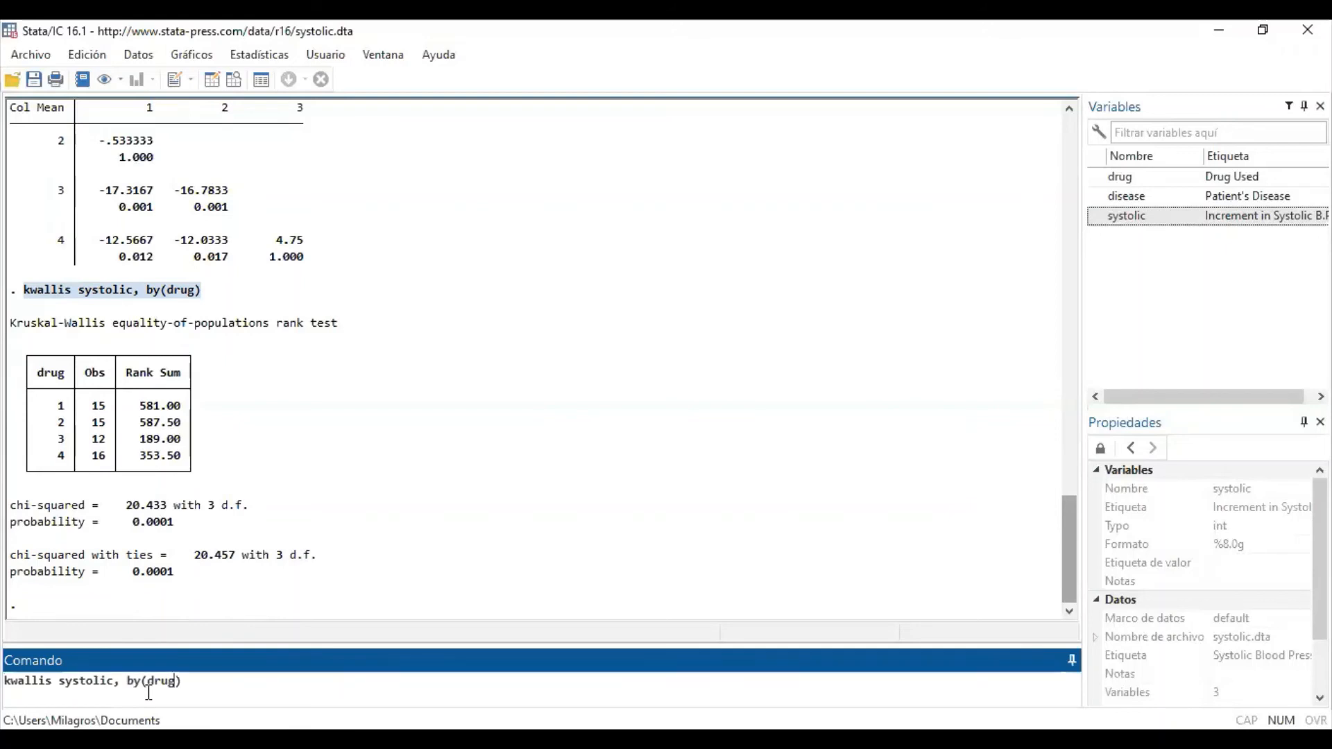
{"action": "key", "text": "Right"}
{"action": "key", "text": "Right"}
{"action": "key", "text": "Right"}
{"action": "type", "text": "if drug"}
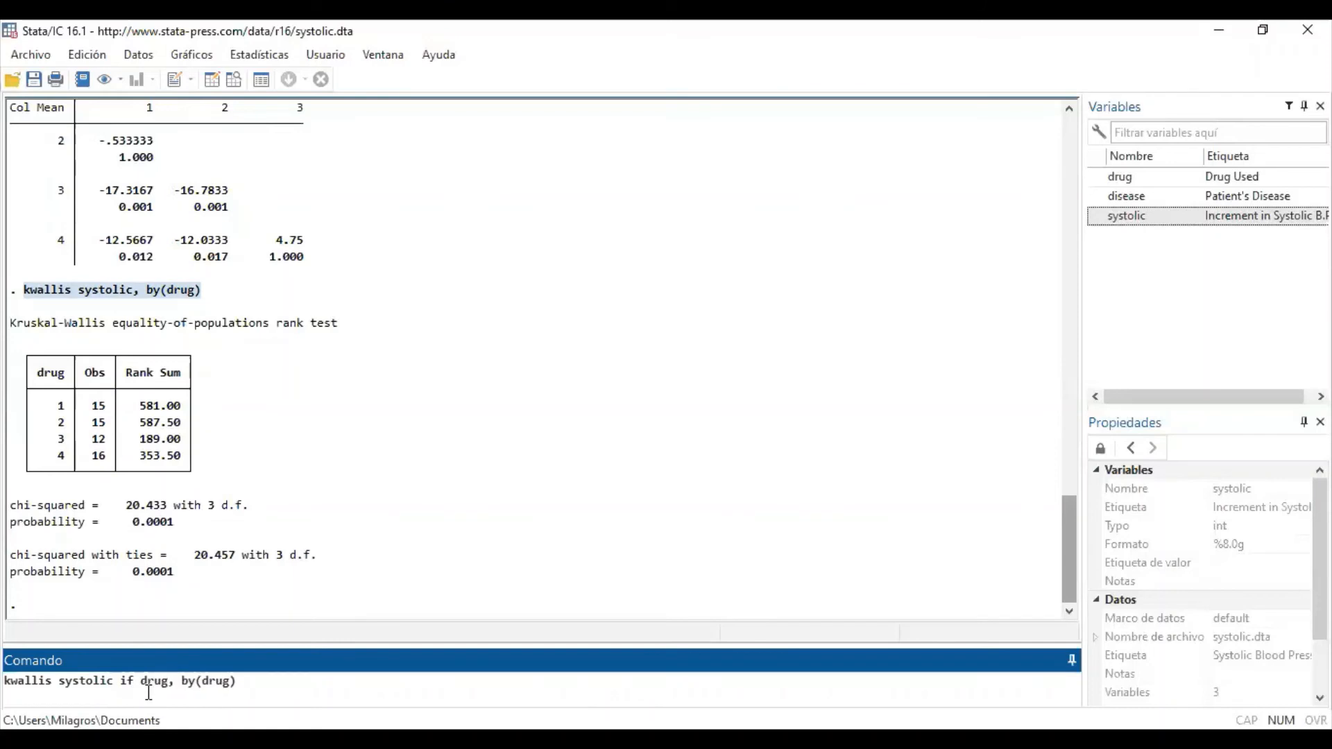
{"action": "type", "text": "==1 | drugg"}
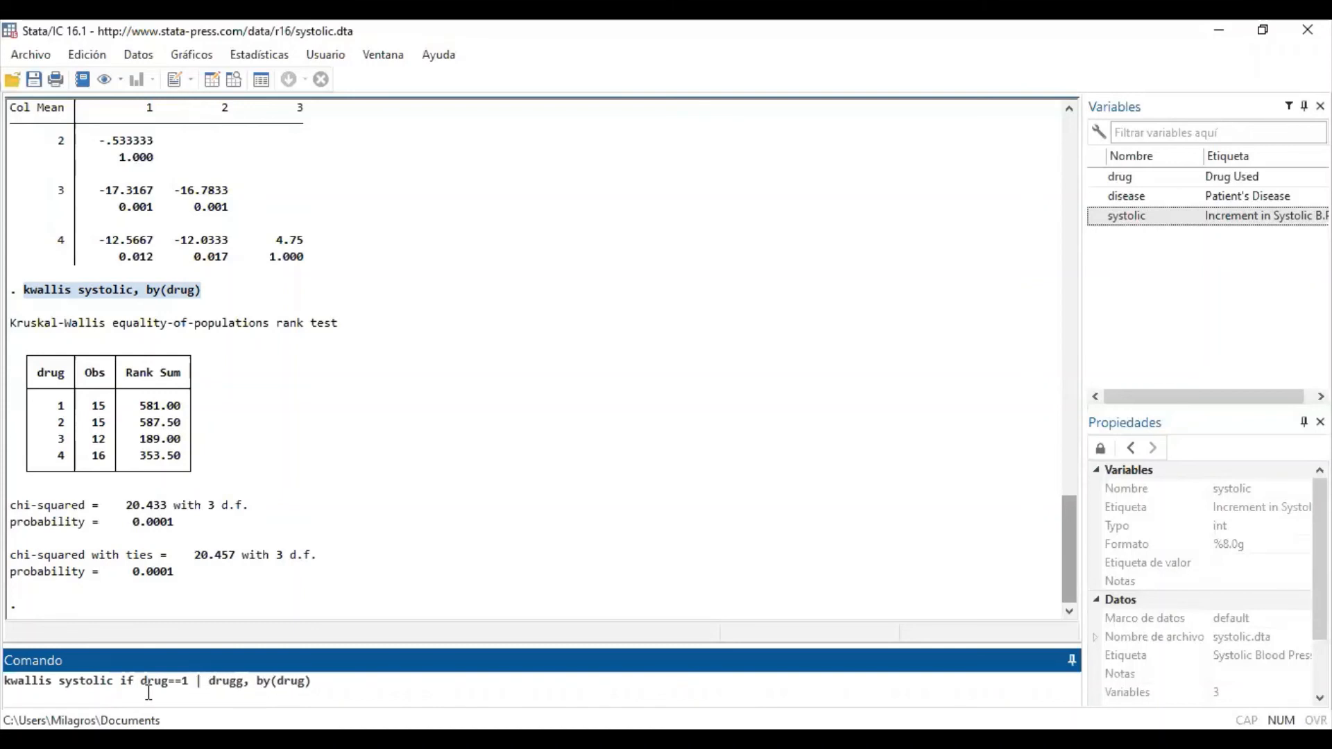
{"action": "type", "text": "=="}
{"action": "key", "text": "BackSpace"}
{"action": "type", "text": "2"}
{"action": "key", "text": "Right"}
{"action": "key", "text": "Right"}
{"action": "key", "text": "Right"}
{"action": "key", "text": "Right"}
{"action": "key", "text": "Right"}
{"action": "key", "text": "Right"}
{"action": "key", "text": "Right"}
{"action": "key", "text": "Right"}
{"action": "key", "text": "Right"}
{"action": "key", "text": "Right"}
{"action": "key", "text": "Return"}
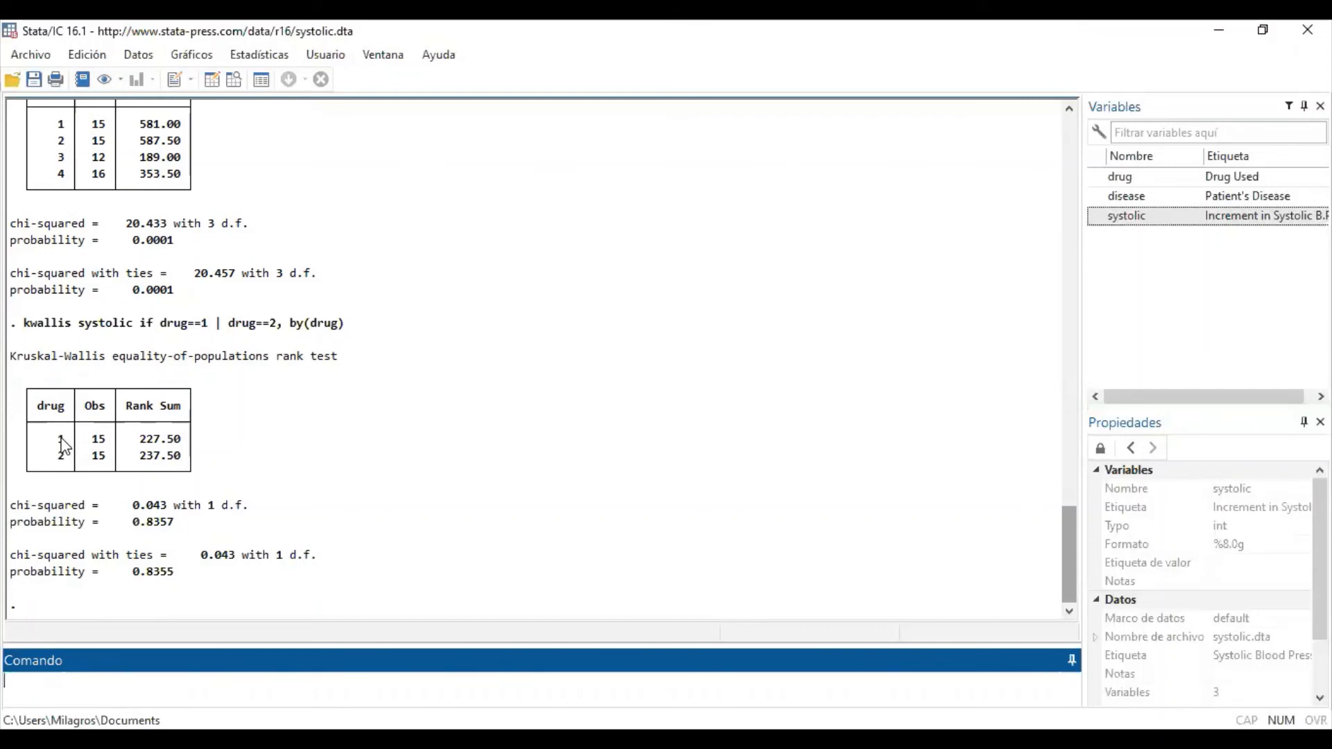
{"action": "left_click_drag", "start_coordinate": [14, 573], "coordinate": [181, 580]}
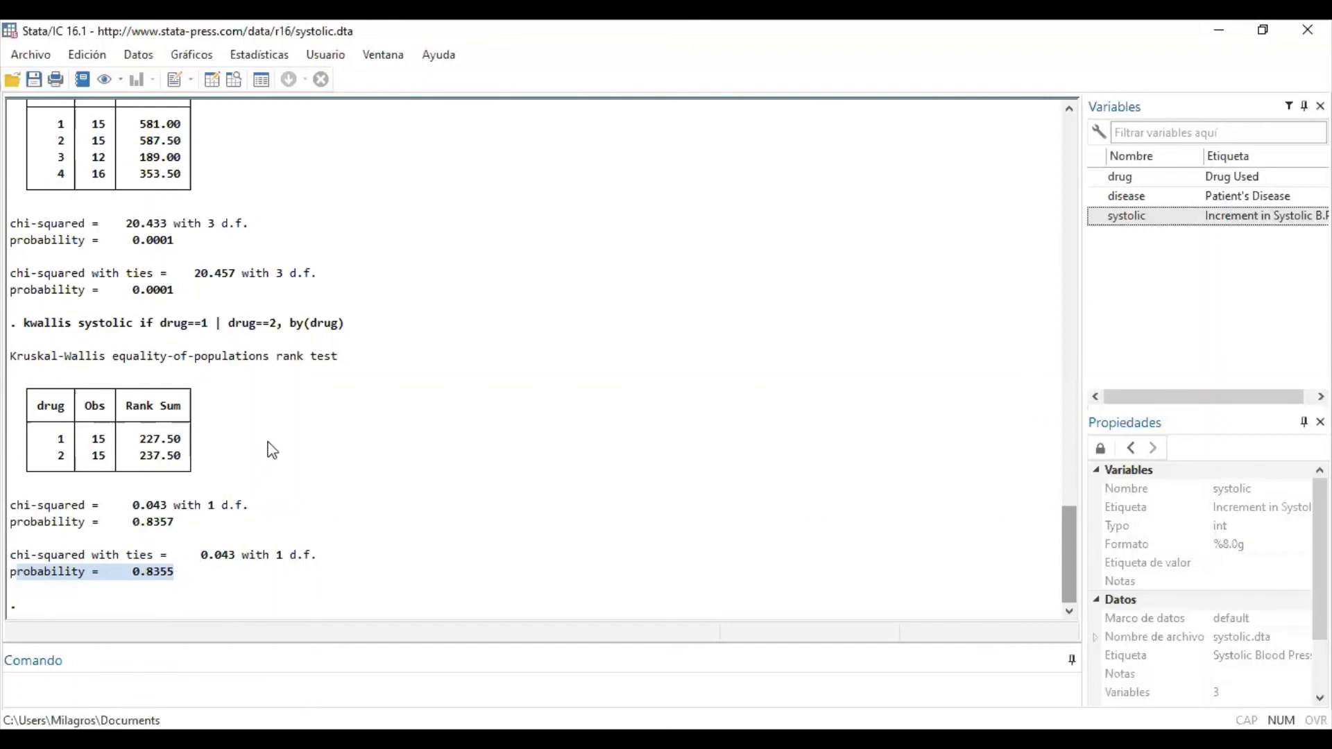
Rerun the Kruskal-Wallis test of systolic restricted to drug==1 | drug==3, and check the tie-adjusted probability
{"action": "left_click", "coordinate": [345, 330]}
{"action": "left_click_drag", "start_coordinate": [345, 330], "coordinate": [28, 337]}
{"action": "key", "text": "ctrl+c"}
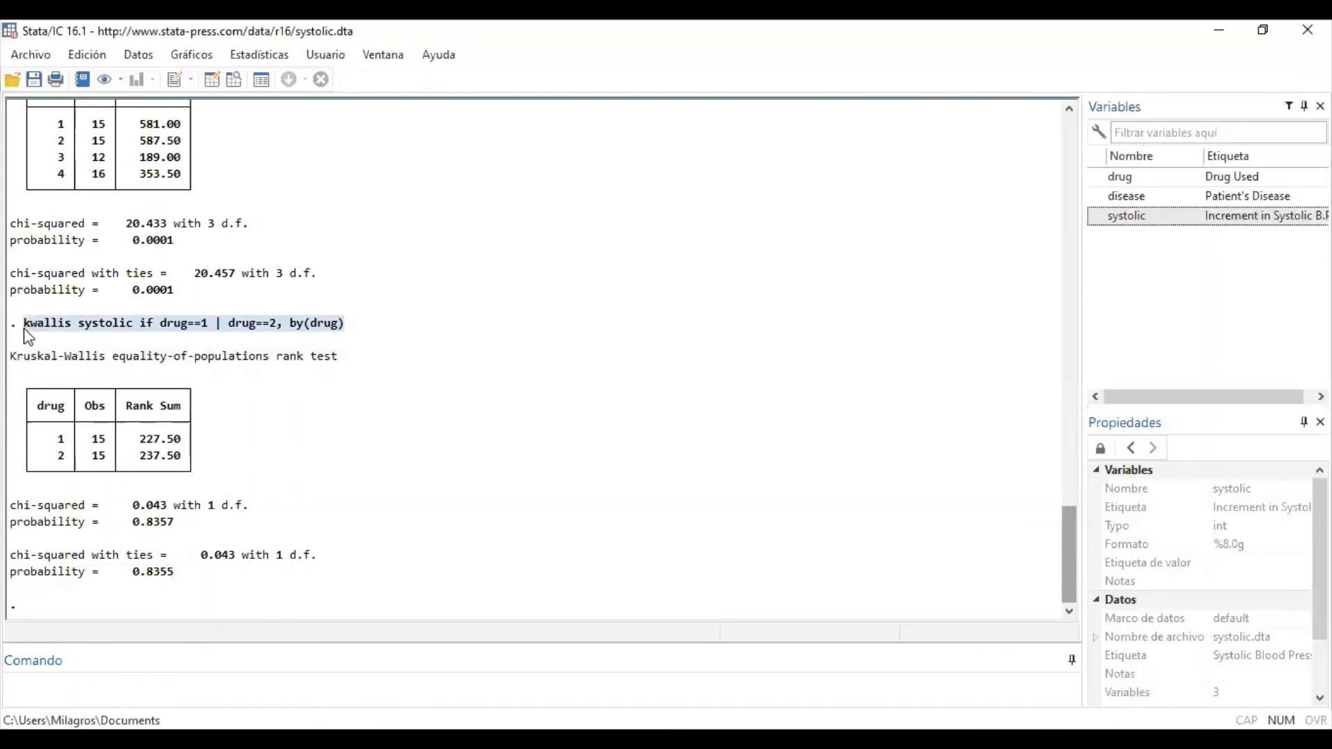
{"action": "left_click", "coordinate": [120, 692]}
{"action": "key", "text": "ctrl+v"}
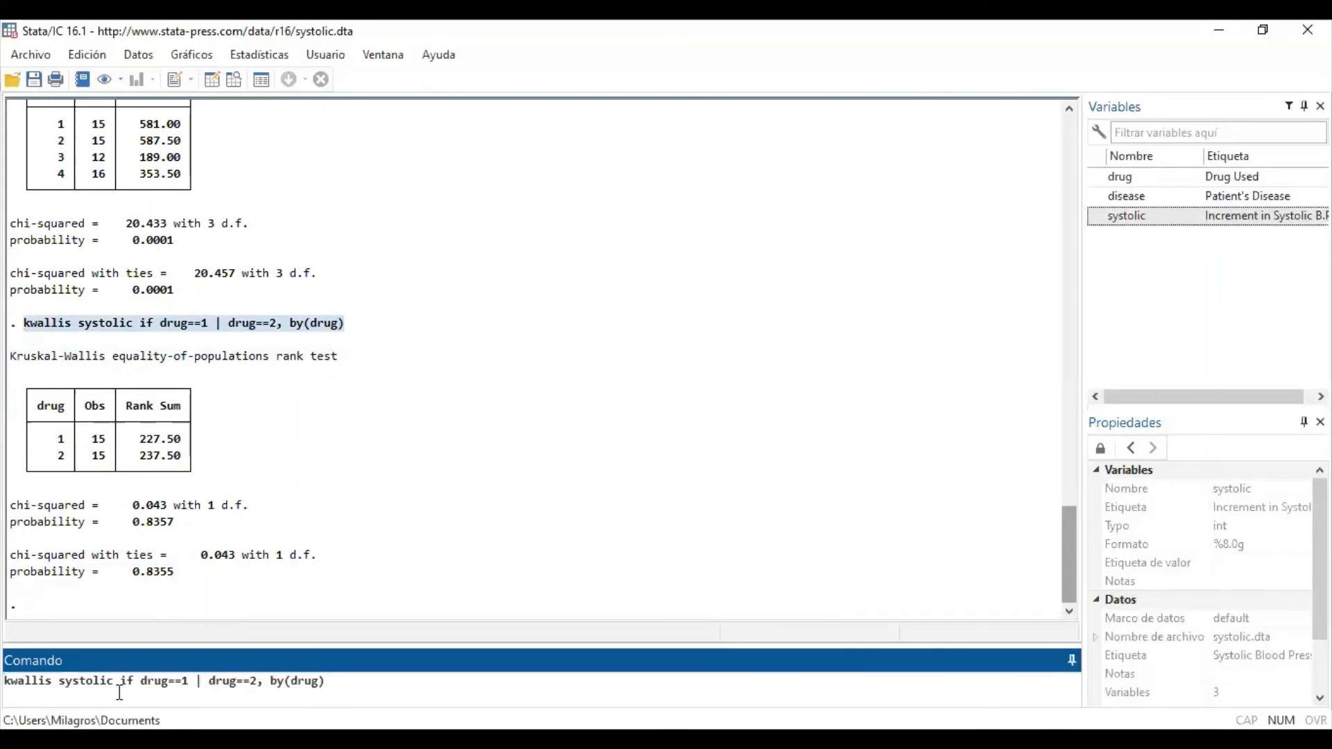
{"action": "key", "text": "Left"}
{"action": "key", "text": "Left"}
{"action": "key", "text": "Left"}
{"action": "key", "text": "Left"}
{"action": "key", "text": "Left"}
{"action": "key", "text": "Left"}
{"action": "key", "text": "Left"}
{"action": "key", "text": "Left"}
{"action": "key", "text": "Left"}
{"action": "key", "text": "Left"}
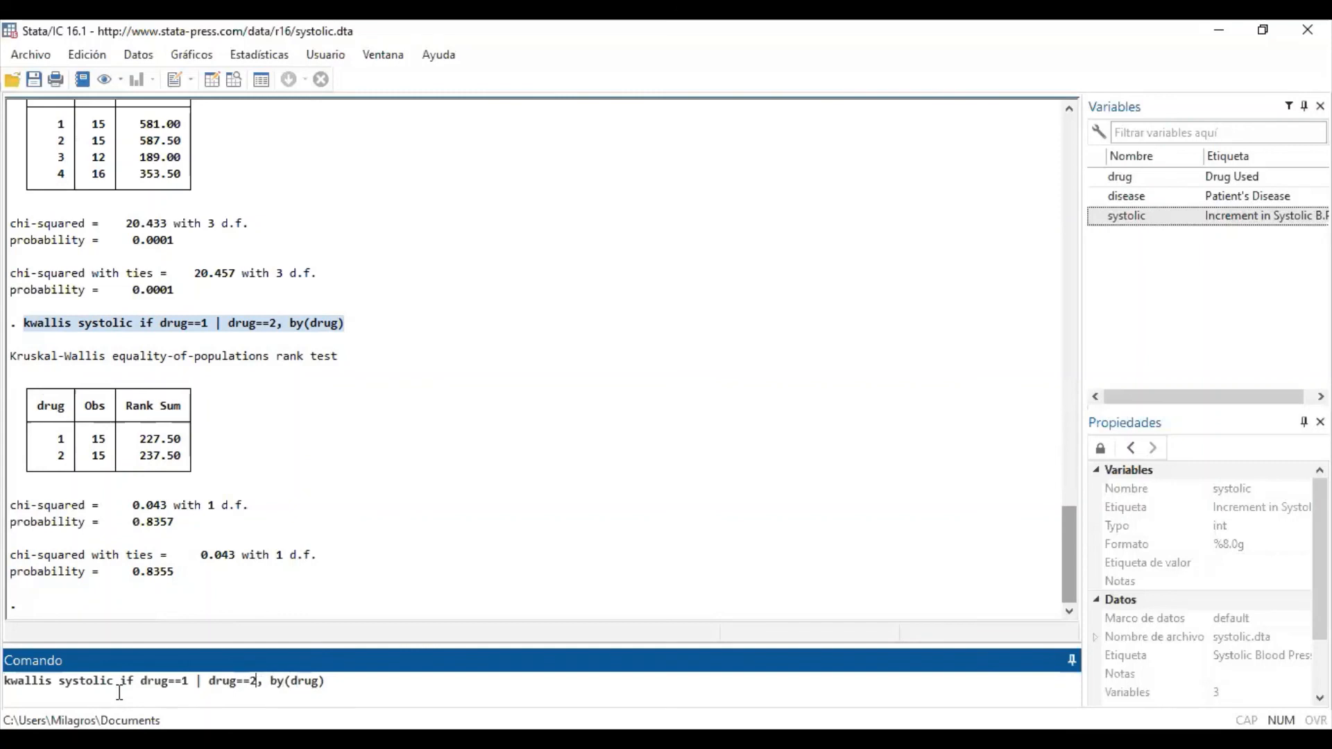
{"action": "key", "text": "BackSpace"}
{"action": "type", "text": "3"}
{"action": "key", "text": "Return"}
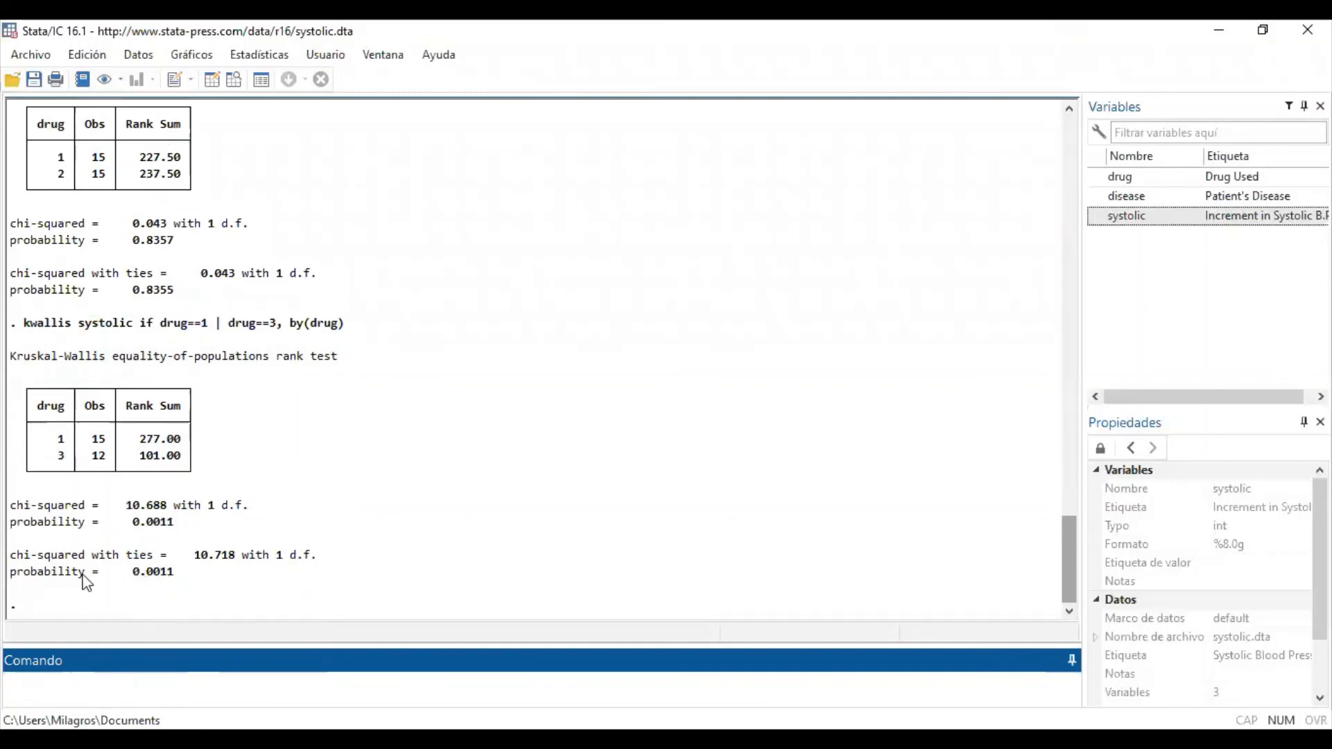
{"action": "left_click_drag", "start_coordinate": [10, 573], "coordinate": [186, 577]}
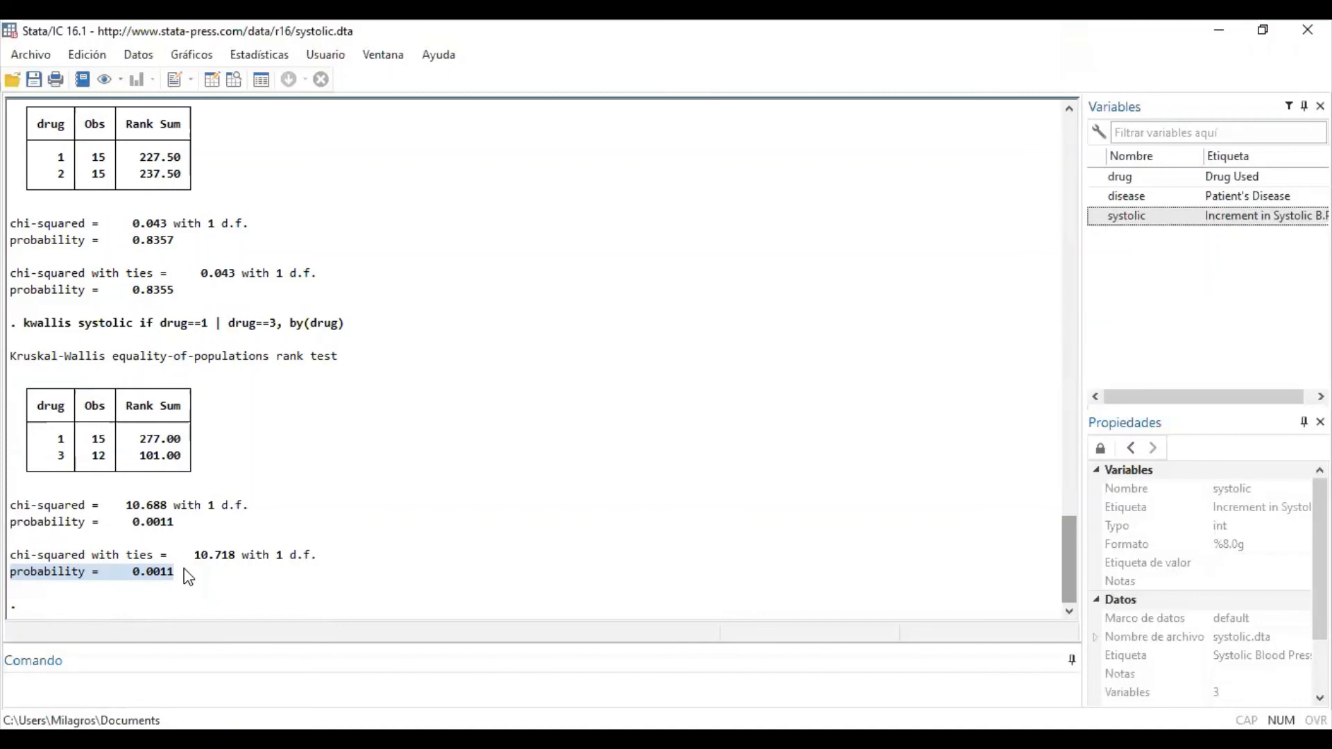
Compare systolic between drugs 1 and 4 with the condition drug==1 | drug==4 in kwallis, and check the tie-adjusted probability
{"action": "left_click", "coordinate": [134, 694]}
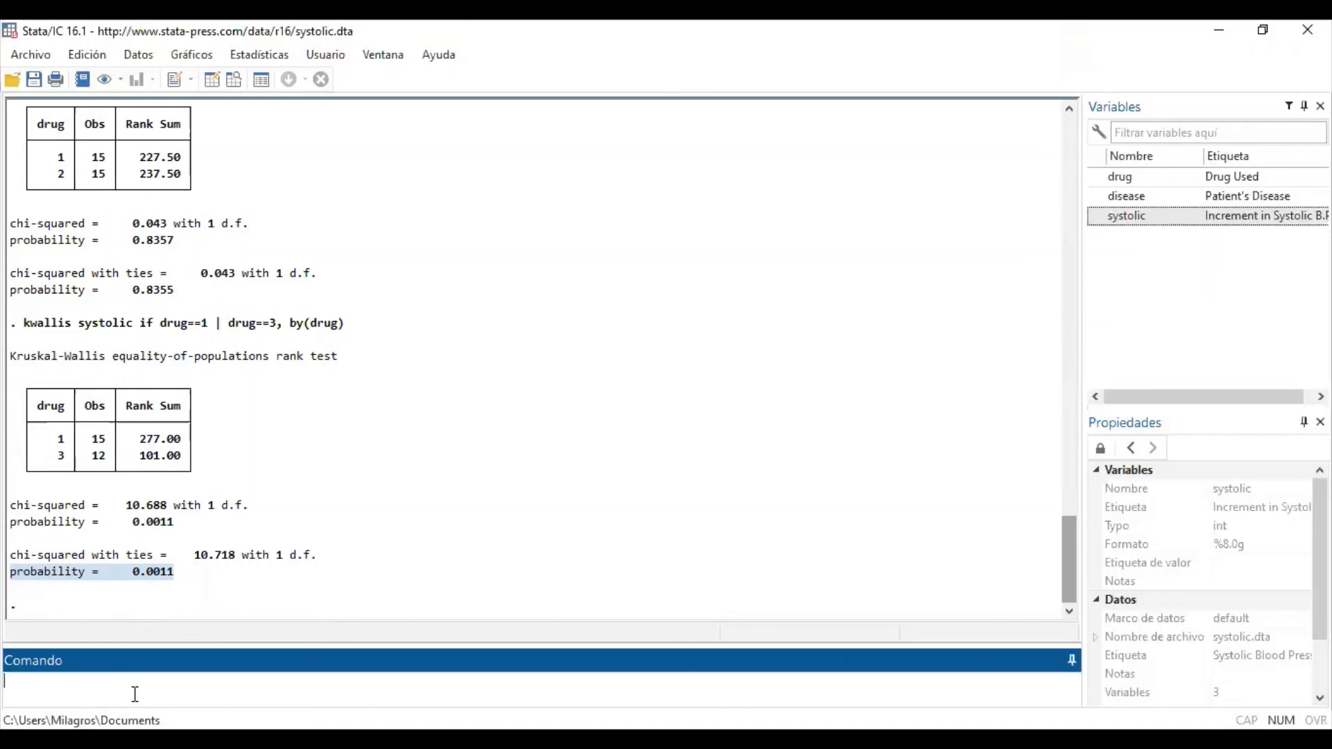
{"action": "key", "text": "Page_Up"}
{"action": "key", "text": "Left"}
{"action": "key", "text": "Left"}
{"action": "key", "text": "Left"}
{"action": "key", "text": "Left"}
{"action": "key", "text": "Left"}
{"action": "key", "text": "Left"}
{"action": "key", "text": "Left"}
{"action": "key", "text": "Left"}
{"action": "key", "text": "Left"}
{"action": "key", "text": "Left"}
{"action": "key", "text": "BackSpace"}
{"action": "type", "text": "2"}
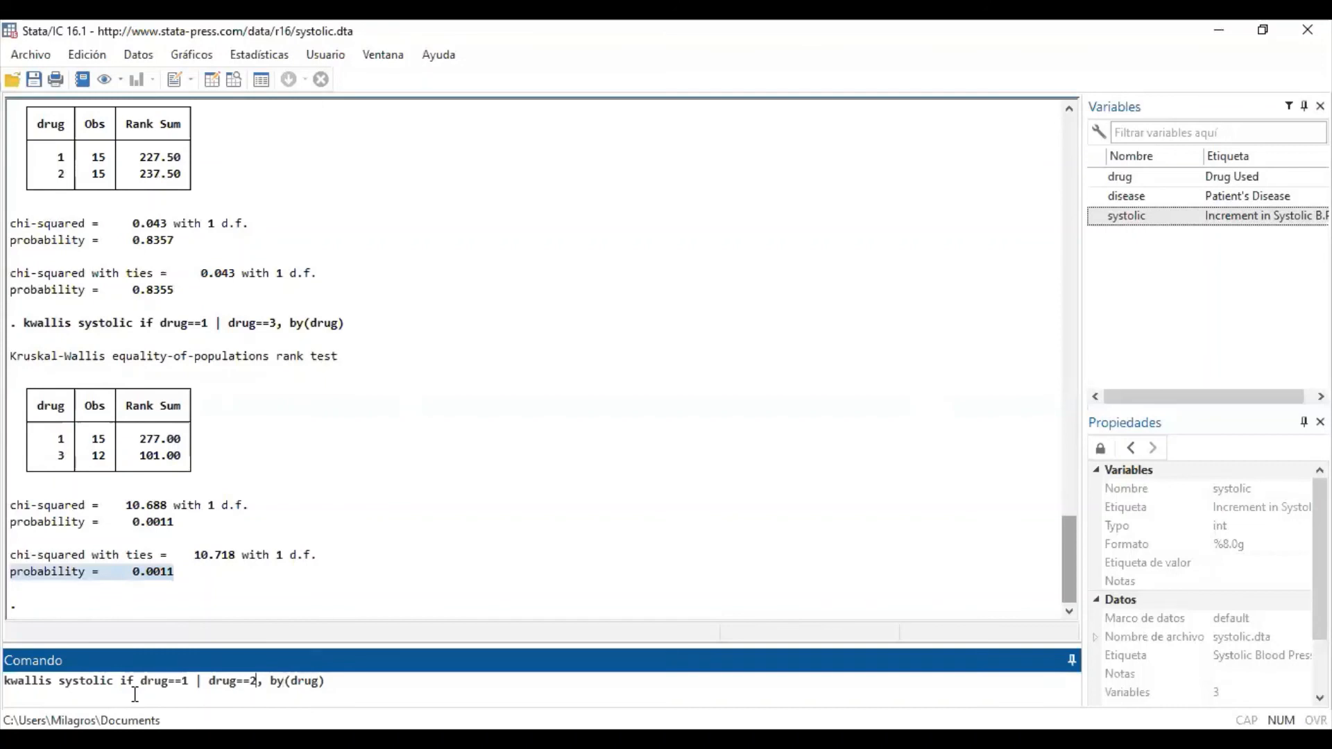
{"action": "key", "text": "BackSpace"}
{"action": "type", "text": "4"}
{"action": "key", "text": "Return"}
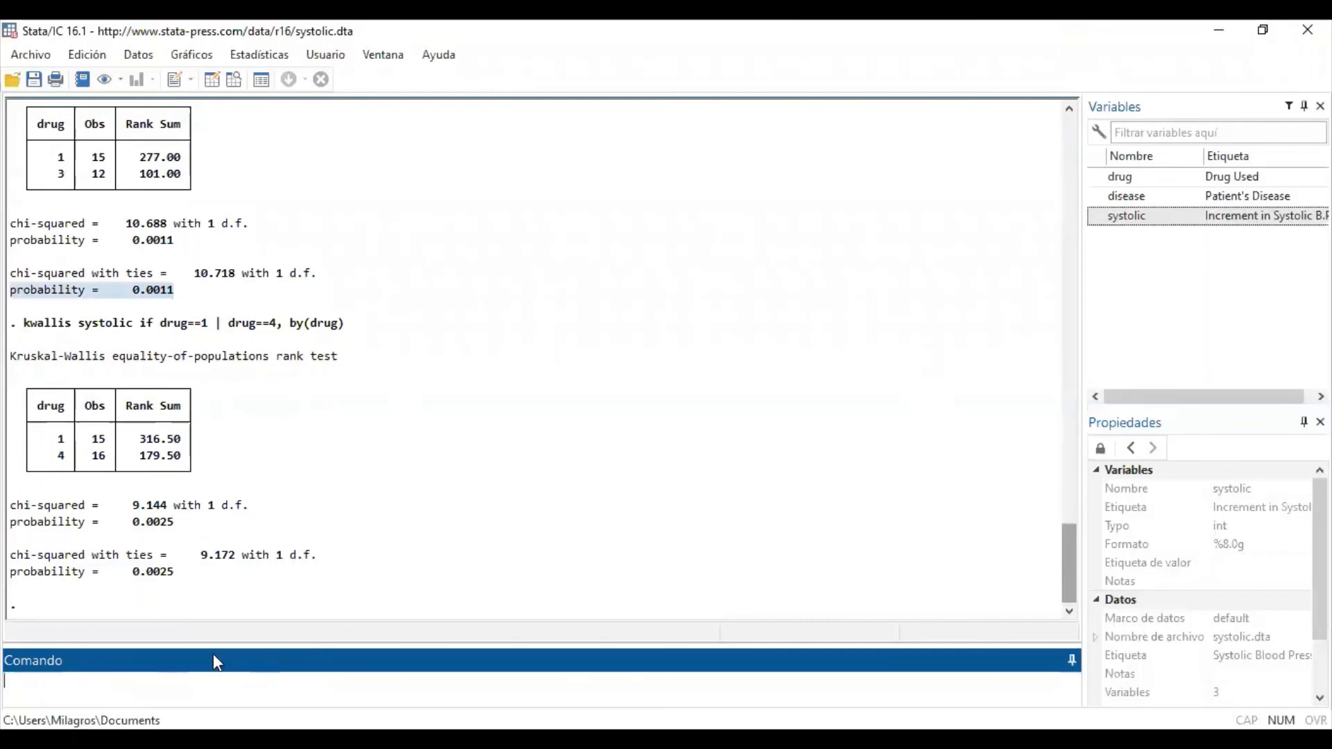
{"action": "left_click", "coordinate": [138, 580]}
{"action": "left_click_drag", "start_coordinate": [133, 575], "coordinate": [178, 583]}
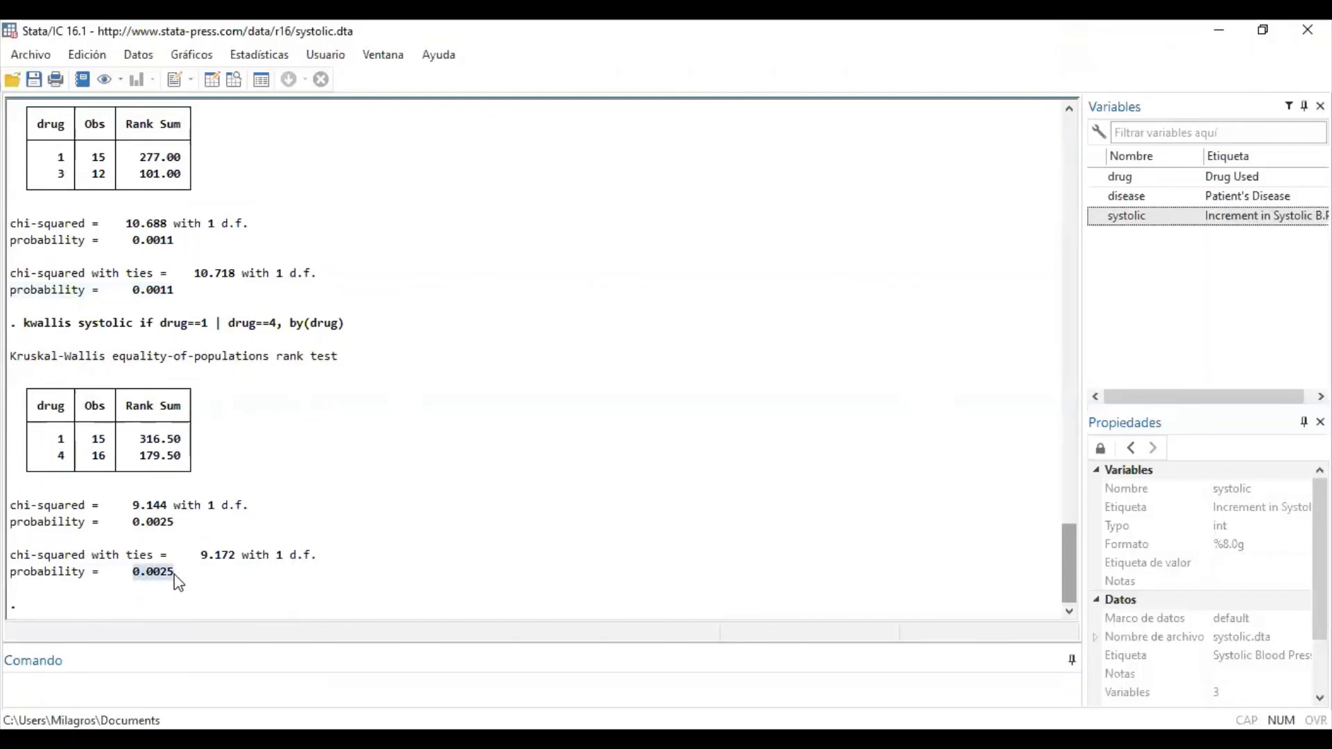
Compare systolic between drugs 2 and 3 with "kwallis systolic if drug==2 | drug==3, by(drug)", and check the tie-adjusted probability
{"action": "left_click", "coordinate": [141, 696]}
{"action": "key", "text": "ctrl+v"}
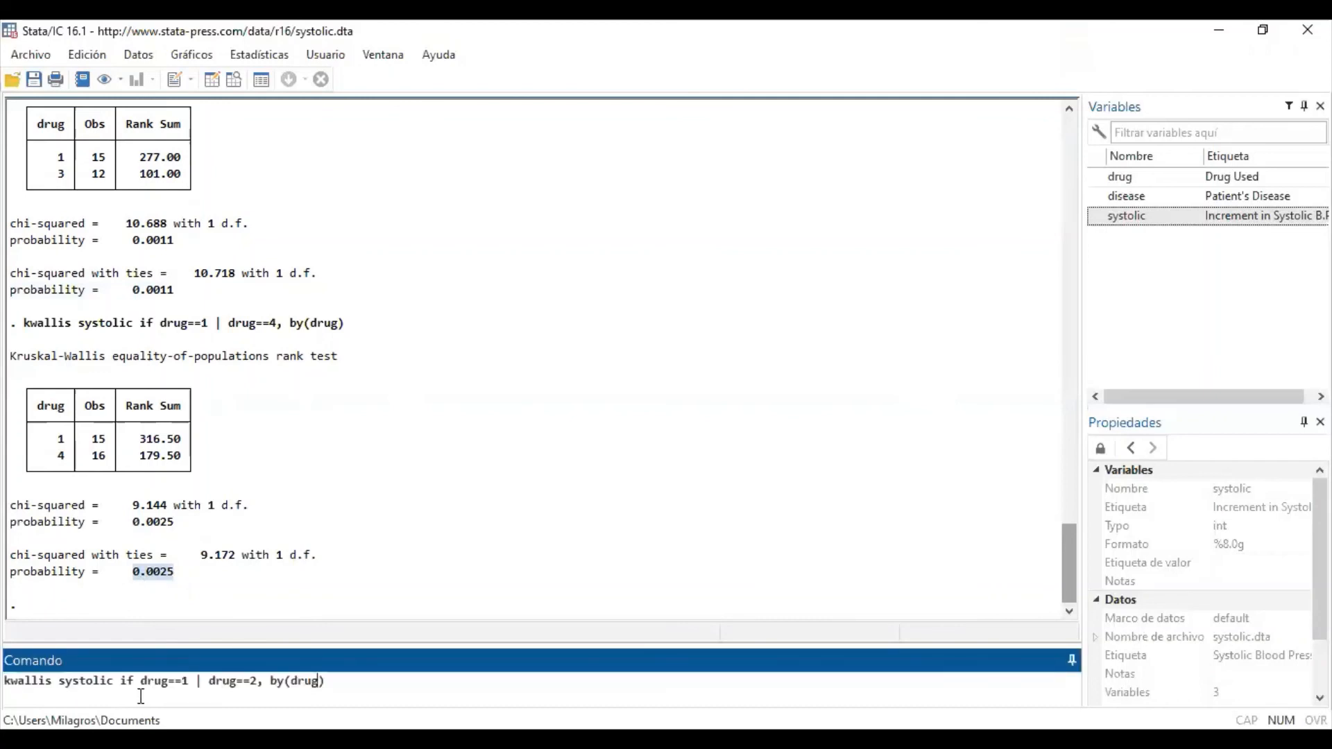
{"action": "key", "text": "Left"}
{"action": "key", "text": "Left"}
{"action": "key", "text": "Left"}
{"action": "key", "text": "Left"}
{"action": "key", "text": "Left"}
{"action": "key", "text": "Left"}
{"action": "key", "text": "Left"}
{"action": "key", "text": "Left"}
{"action": "key", "text": "Left"}
{"action": "key", "text": "Left"}
{"action": "key", "text": "Left"}
{"action": "key", "text": "Left"}
{"action": "key", "text": "Left"}
{"action": "key", "text": "Left"}
{"action": "key", "text": "Left"}
{"action": "key", "text": "Left"}
{"action": "key", "text": "Left"}
{"action": "key", "text": "Left"}
{"action": "key", "text": "Left"}
{"action": "key", "text": "Right"}
{"action": "key", "text": "Right"}
{"action": "key", "text": "Right"}
{"action": "key", "text": "Right"}
{"action": "key", "text": "Right"}
{"action": "key", "text": "Right"}
{"action": "key", "text": "Right"}
{"action": "key", "text": "Right"}
{"action": "key", "text": "Right"}
{"action": "key", "text": "Right"}
{"action": "key", "text": "BackSpace"}
{"action": "type", "text": "3"}
{"action": "key", "text": "Return"}
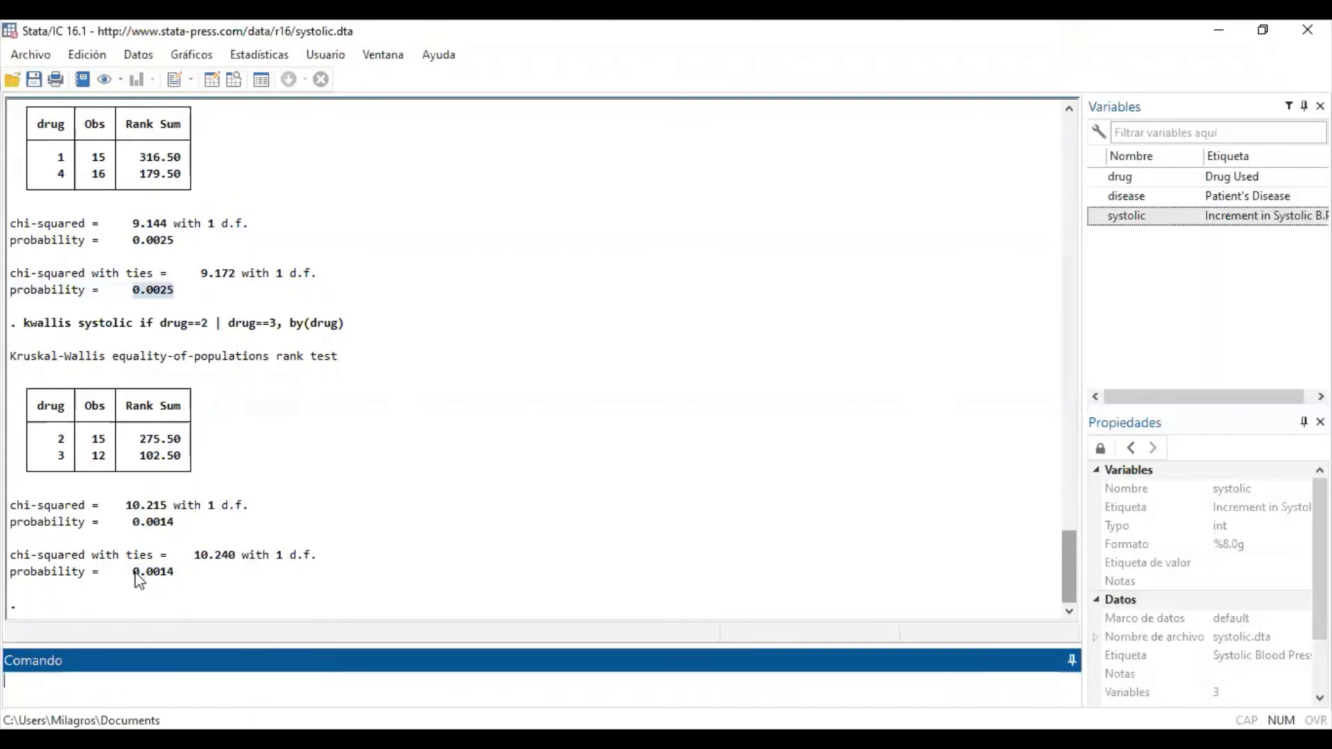
{"action": "left_click_drag", "start_coordinate": [133, 573], "coordinate": [175, 574]}
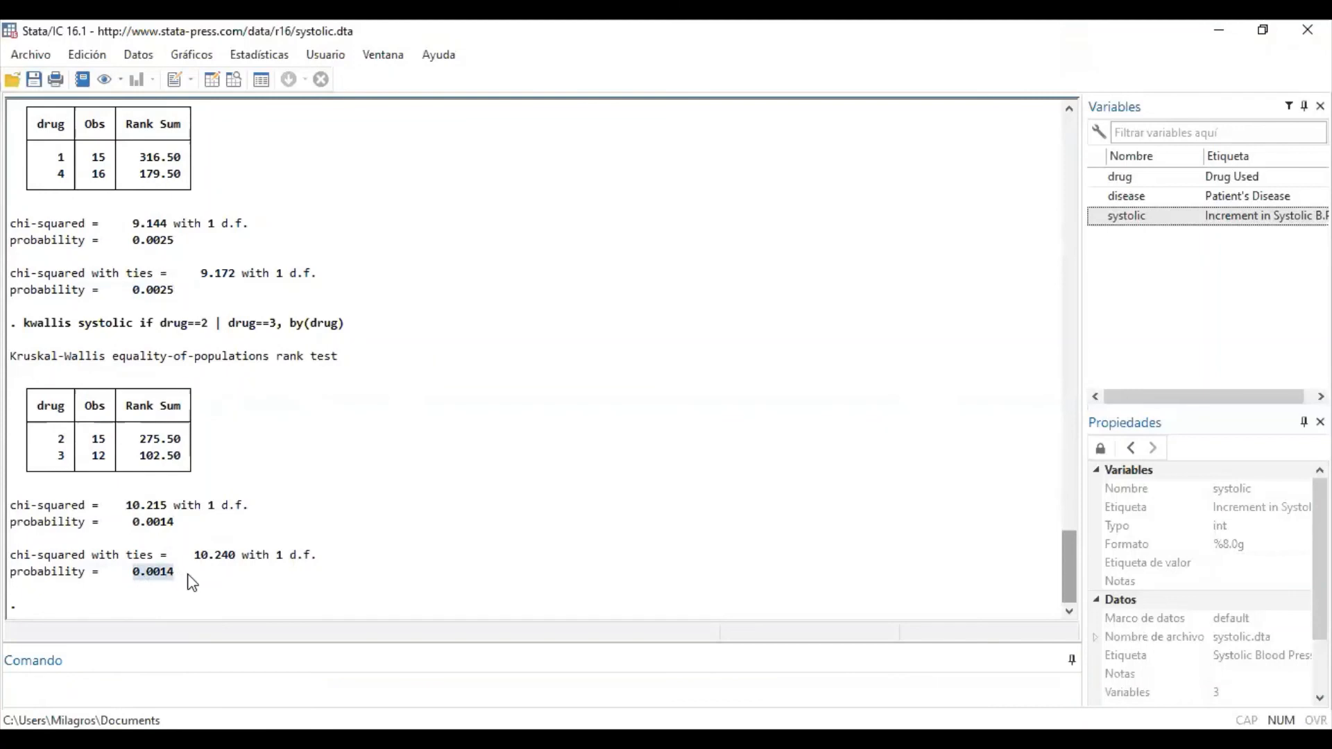
Run the Kruskal-Wallis test of systolic for drugs 2 and 4 only, using drug==2 | drug==4, and check the tie-adjusted probability
{"action": "left_click", "coordinate": [135, 684]}
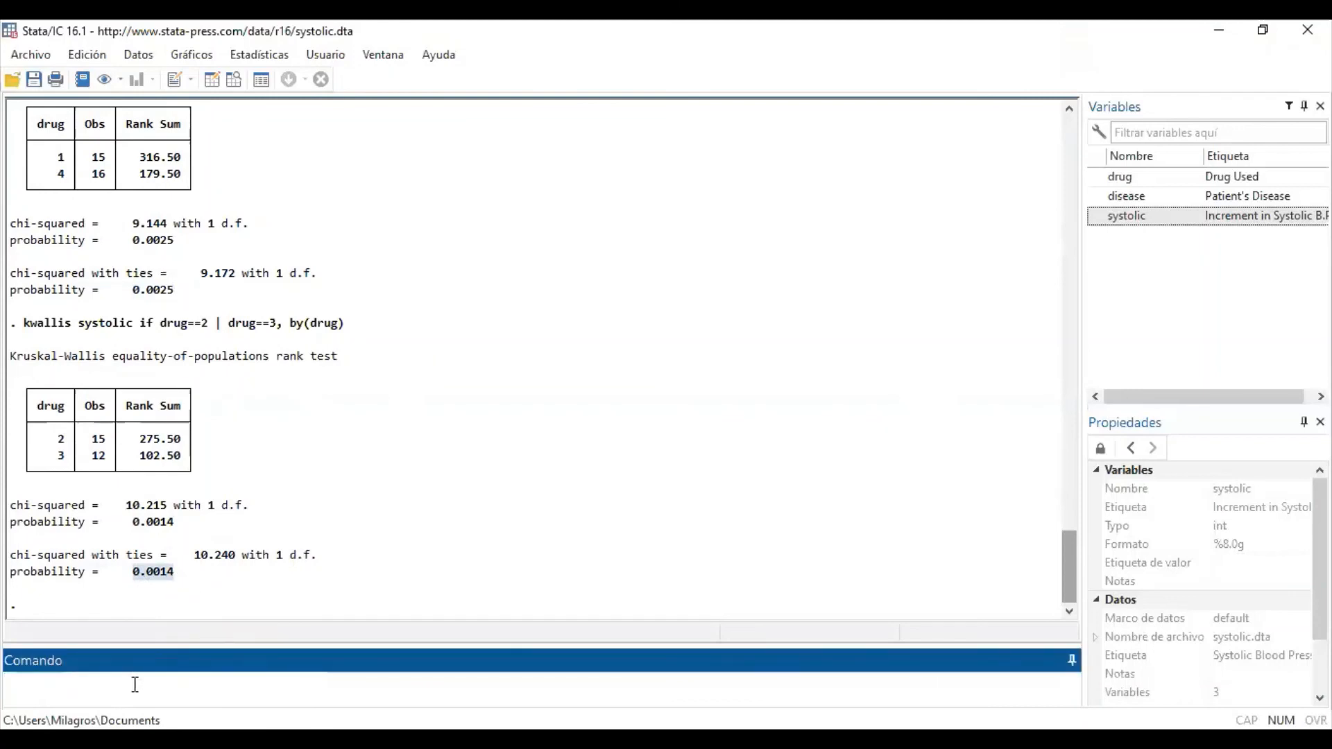
{"action": "key", "text": "ctrl+v"}
{"action": "key", "text": "Left"}
{"action": "key", "text": "Left"}
{"action": "key", "text": "Left"}
{"action": "key", "text": "Left"}
{"action": "key", "text": "Left"}
{"action": "key", "text": "Left"}
{"action": "key", "text": "Left"}
{"action": "key", "text": "Left"}
{"action": "key", "text": "Left"}
{"action": "key", "text": "Left"}
{"action": "key", "text": "Left"}
{"action": "key", "text": "Left"}
{"action": "key", "text": "Left"}
{"action": "key", "text": "Left"}
{"action": "key", "text": "Left"}
{"action": "key", "text": "Left"}
{"action": "key", "text": "Left"}
{"action": "key", "text": "Left"}
{"action": "key", "text": "Left"}
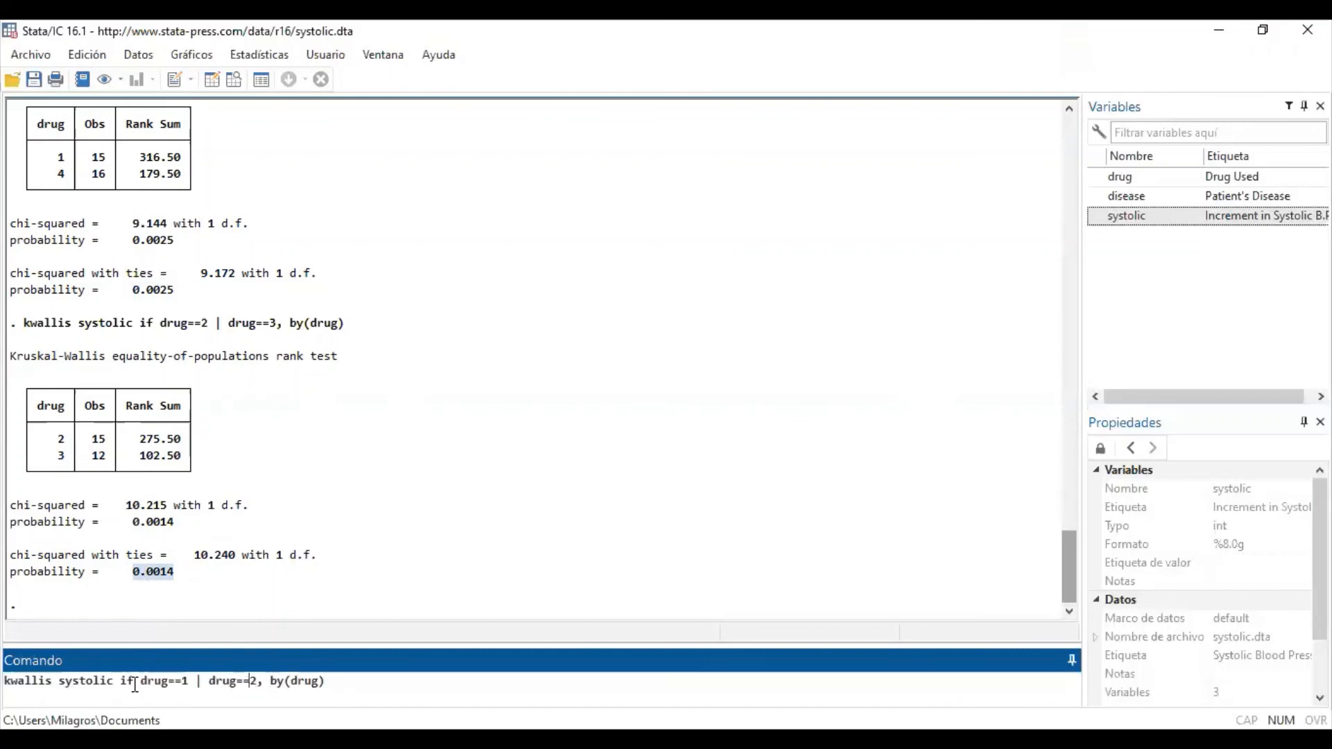
{"action": "key", "text": "BackSpace"}
{"action": "type", "text": "2"}
{"action": "key", "text": "Right"}
{"action": "key", "text": "Right"}
{"action": "key", "text": "Right"}
{"action": "key", "text": "Right"}
{"action": "key", "text": "Right"}
{"action": "key", "text": "Right"}
{"action": "key", "text": "Right"}
{"action": "key", "text": "Right"}
{"action": "key", "text": "BackSpace"}
{"action": "type", "text": "4"}
{"action": "key", "text": "Return"}
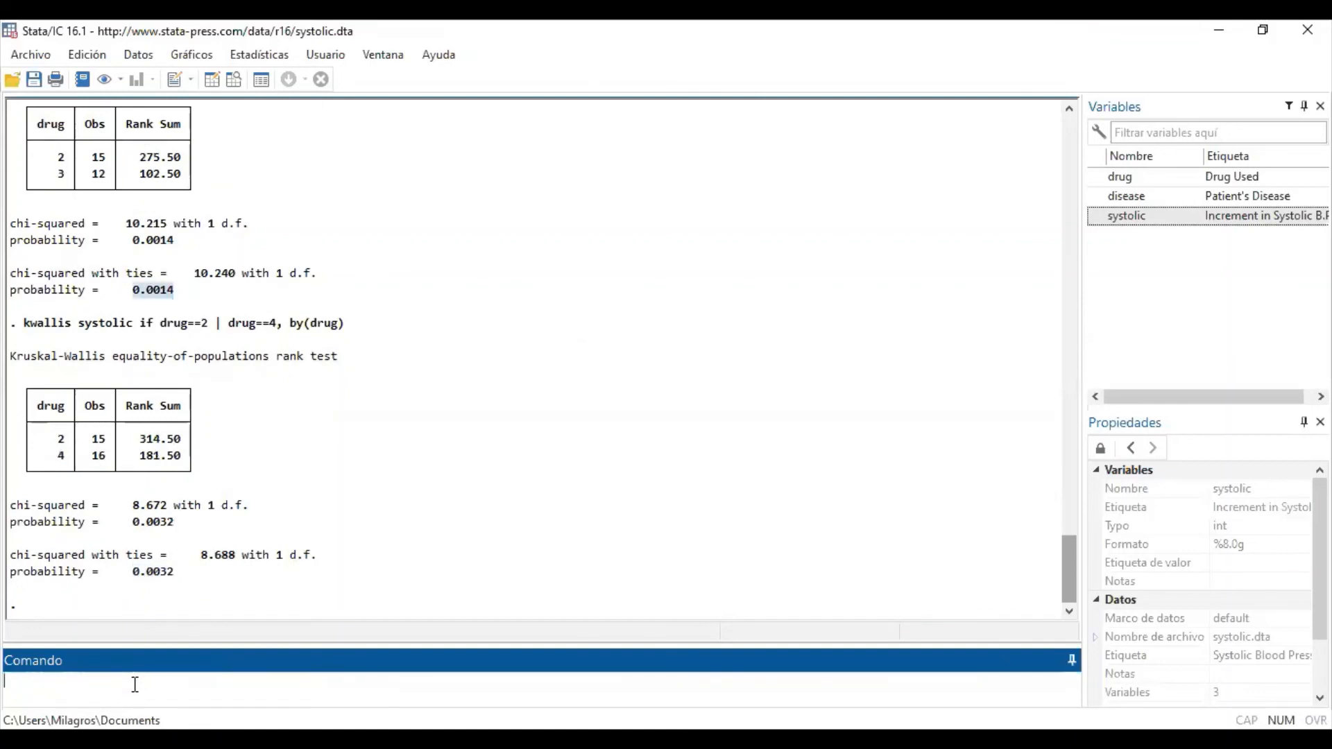
{"action": "left_click_drag", "start_coordinate": [133, 571], "coordinate": [179, 580]}
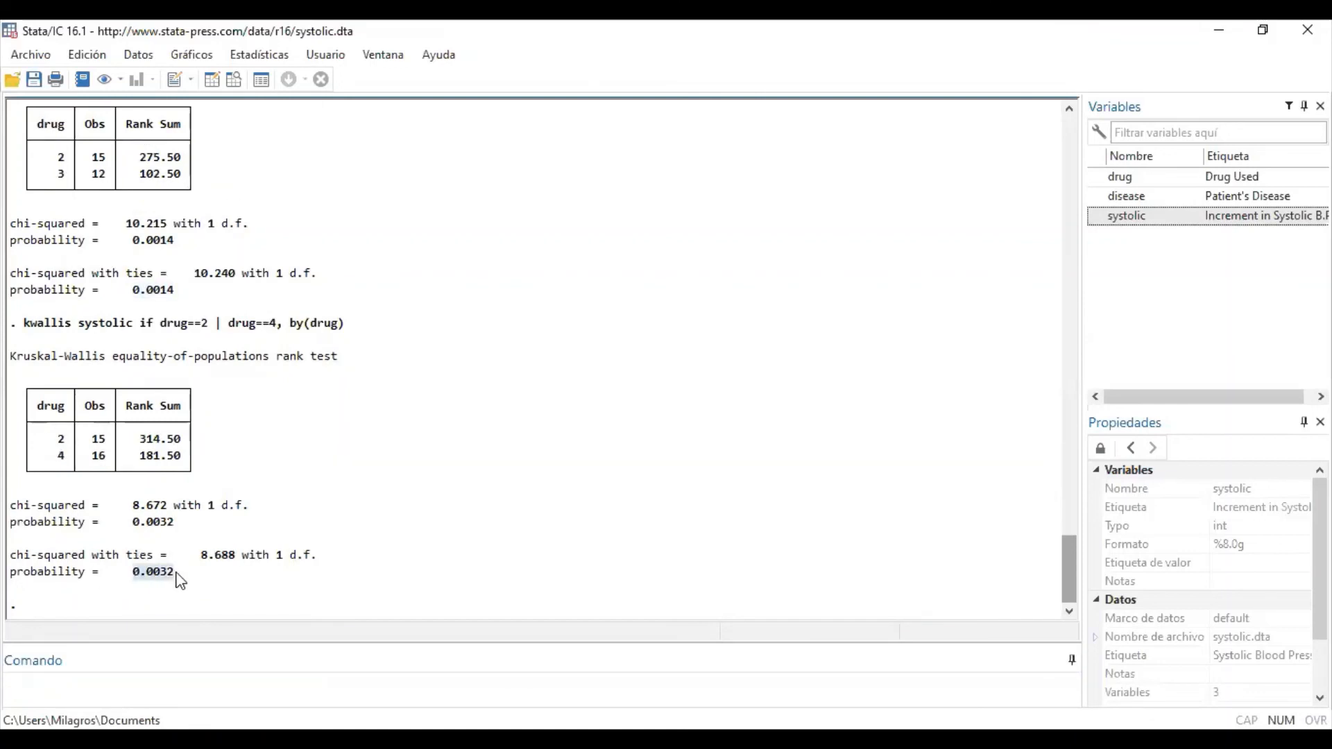
Compare systolic between drugs 3 and 4 with "kwallis systolic if drug==3 | drug==4, by(drug)", and check the tie-adjusted probability
{"action": "left_click", "coordinate": [173, 682]}
{"action": "key", "text": "Page_Up"}
{"action": "key", "text": "Page_Up"}
{"action": "key", "text": "Page_Up"}
{"action": "key", "text": "Left"}
{"action": "key", "text": "Left"}
{"action": "key", "text": "Left"}
{"action": "key", "text": "Left"}
{"action": "key", "text": "Left"}
{"action": "key", "text": "Left"}
{"action": "key", "text": "Left"}
{"action": "key", "text": "Left"}
{"action": "key", "text": "Left"}
{"action": "key", "text": "Left"}
{"action": "key", "text": "Left"}
{"action": "key", "text": "Left"}
{"action": "key", "text": "Left"}
{"action": "key", "text": "Left"}
{"action": "key", "text": "Left"}
{"action": "key", "text": "Left"}
{"action": "key", "text": "Left"}
{"action": "key", "text": "Left"}
{"action": "key", "text": "Left"}
{"action": "key", "text": "Left"}
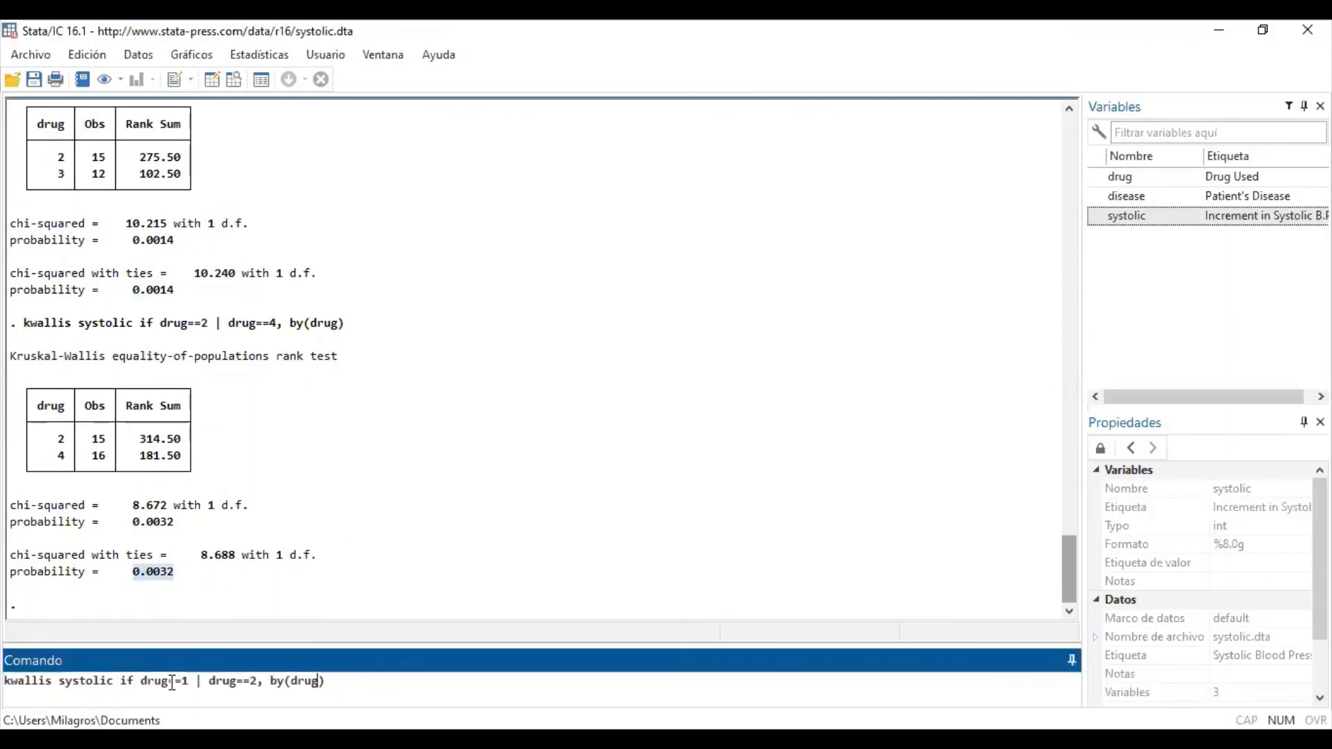
{"action": "key", "text": "Delete"}
{"action": "type", "text": "3"}
{"action": "key", "text": "Right"}
{"action": "key", "text": "Right"}
{"action": "key", "text": "Right"}
{"action": "key", "text": "Right"}
{"action": "key", "text": "Right"}
{"action": "key", "text": "Right"}
{"action": "key", "text": "Right"}
{"action": "key", "text": "Right"}
{"action": "key", "text": "Right"}
{"action": "key", "text": "BackSpace"}
{"action": "type", "text": "4"}
{"action": "key", "text": "Right"}
{"action": "key", "text": "Right"}
{"action": "key", "text": "Right"}
{"action": "key", "text": "Right"}
{"action": "key", "text": "End"}
{"action": "key", "text": "Return"}
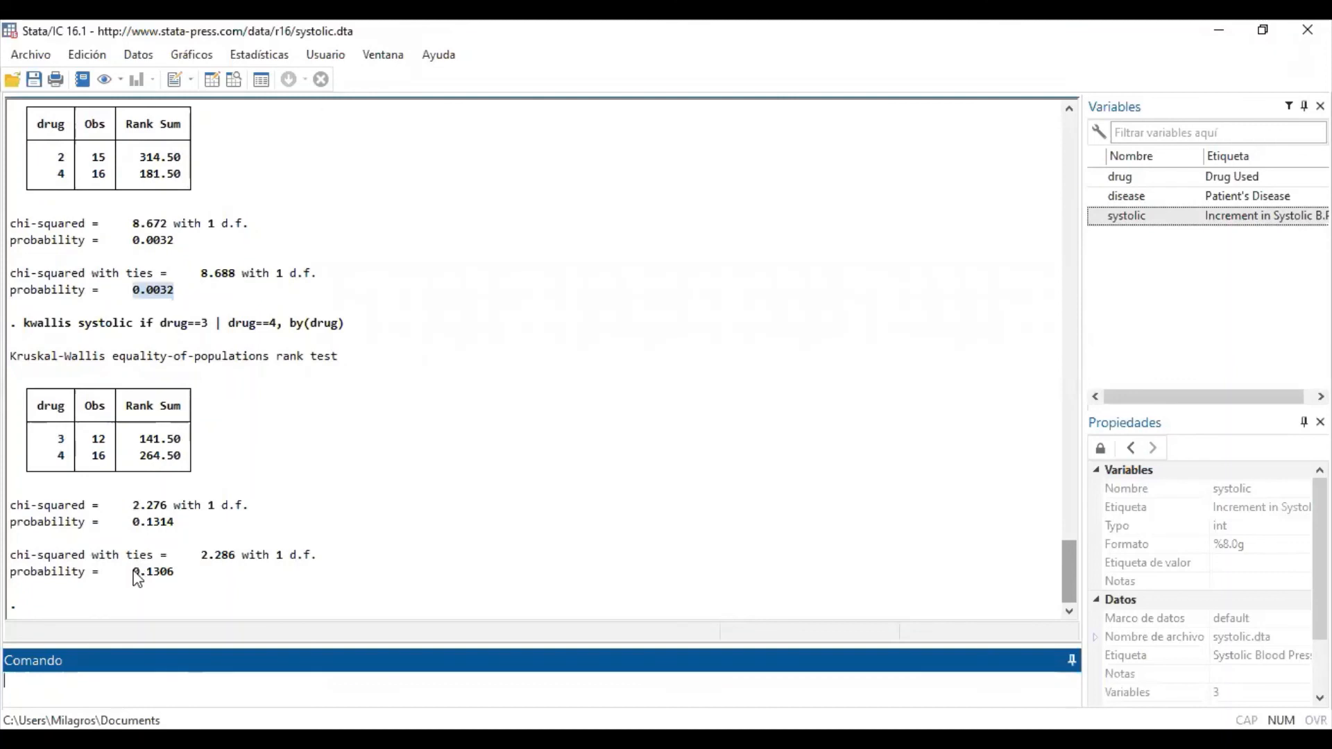
{"action": "left_click_drag", "start_coordinate": [133, 571], "coordinate": [173, 579]}
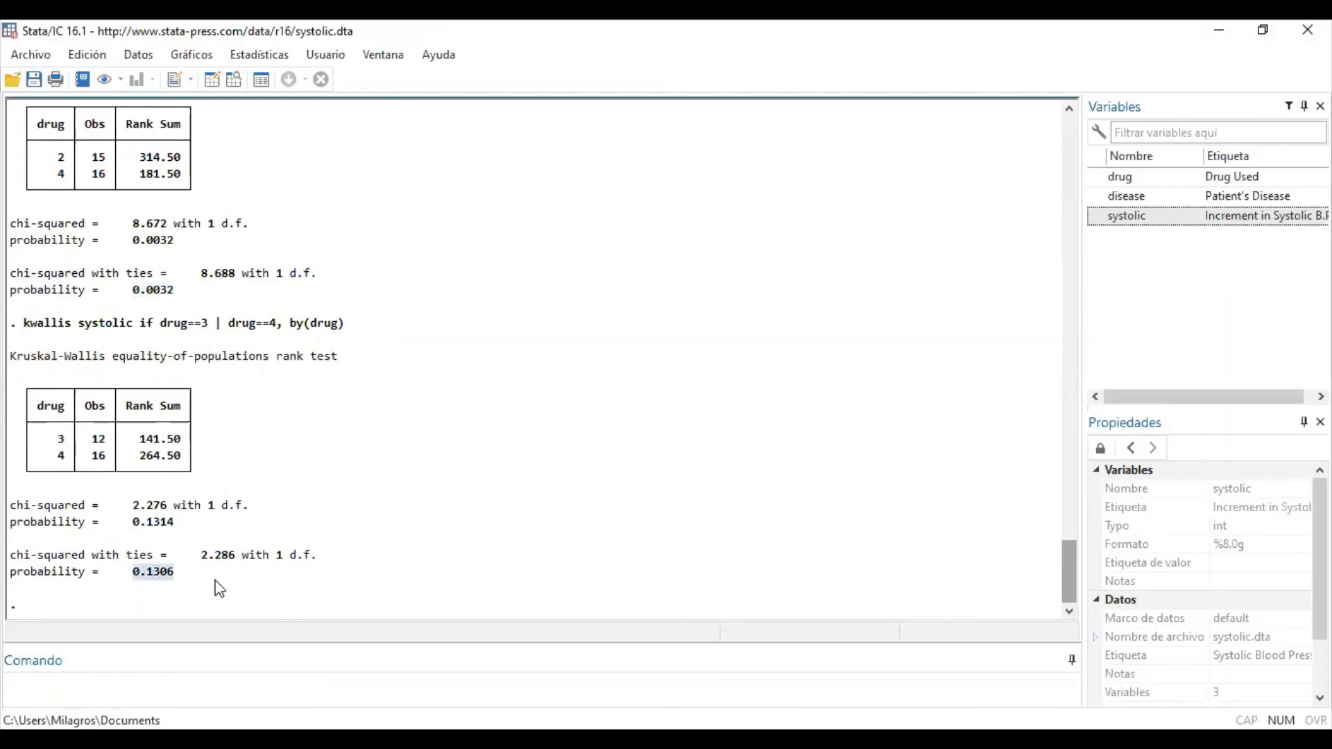